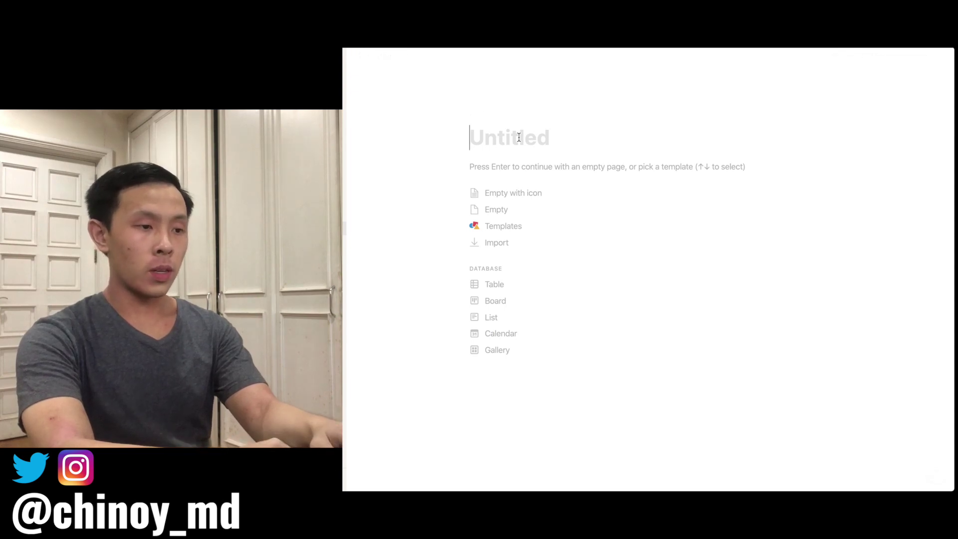
# Step: Title the new page "School" and give it the school building emoji as its icon
pyautogui.write('Schoool')
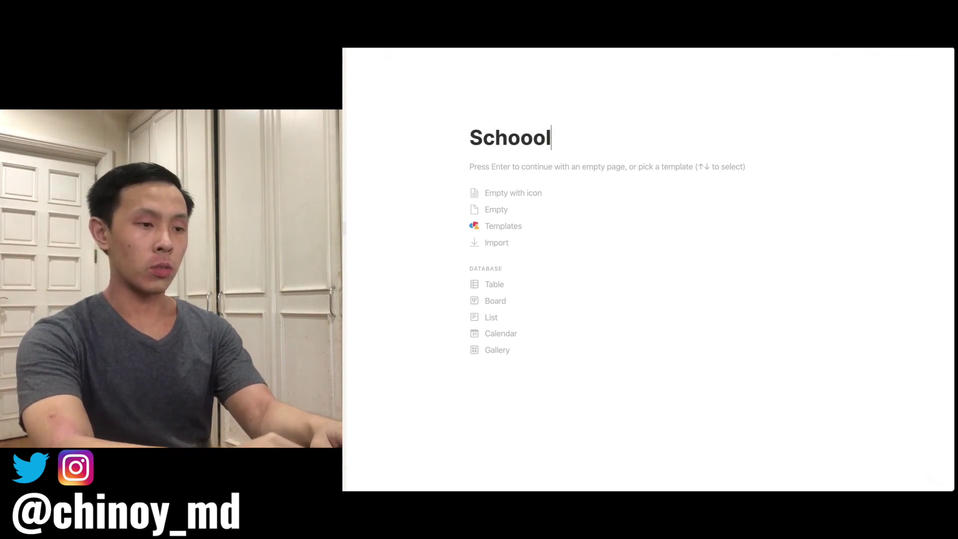
pyautogui.press('BackSpace')
pyautogui.press('BackSpace')
pyautogui.write('l')
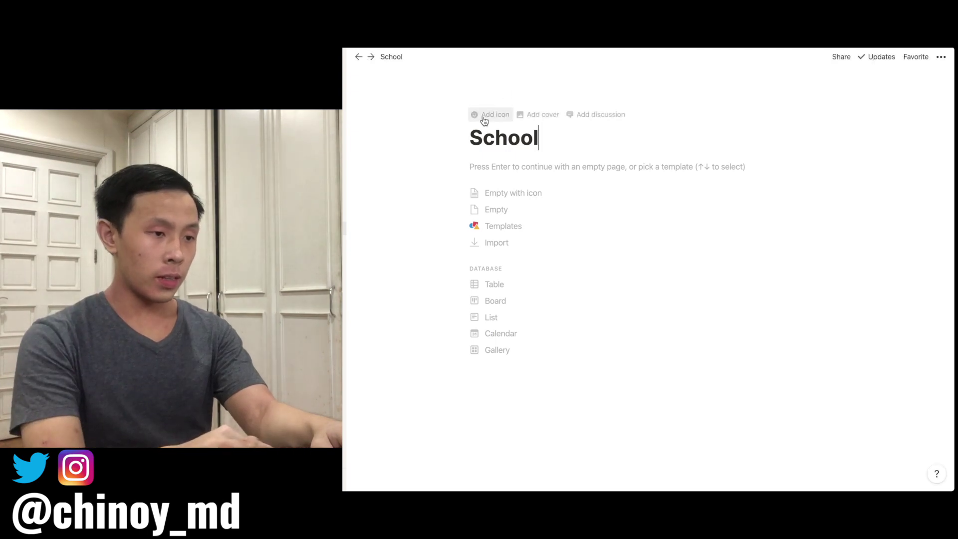
pyautogui.click(484, 119)
pyautogui.click(488, 138)
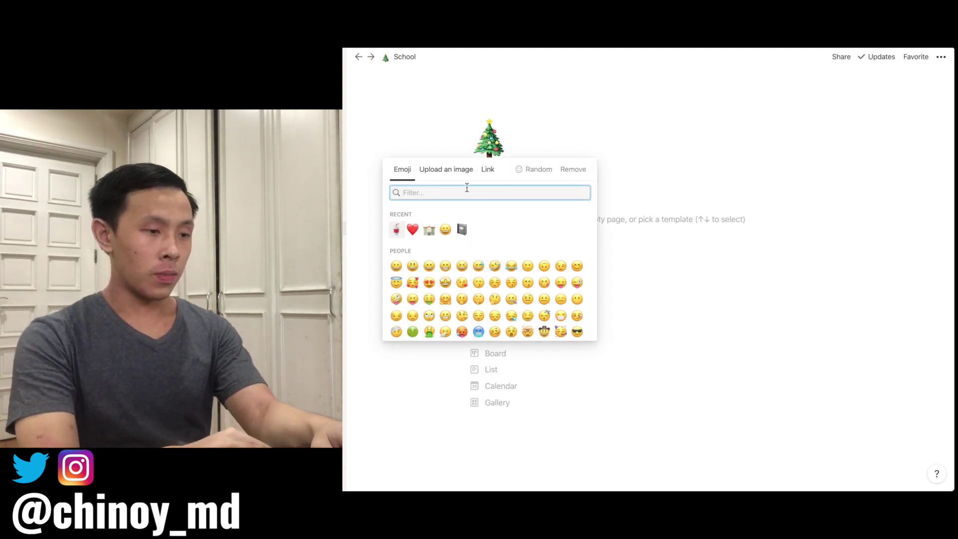
pyautogui.click(431, 233)
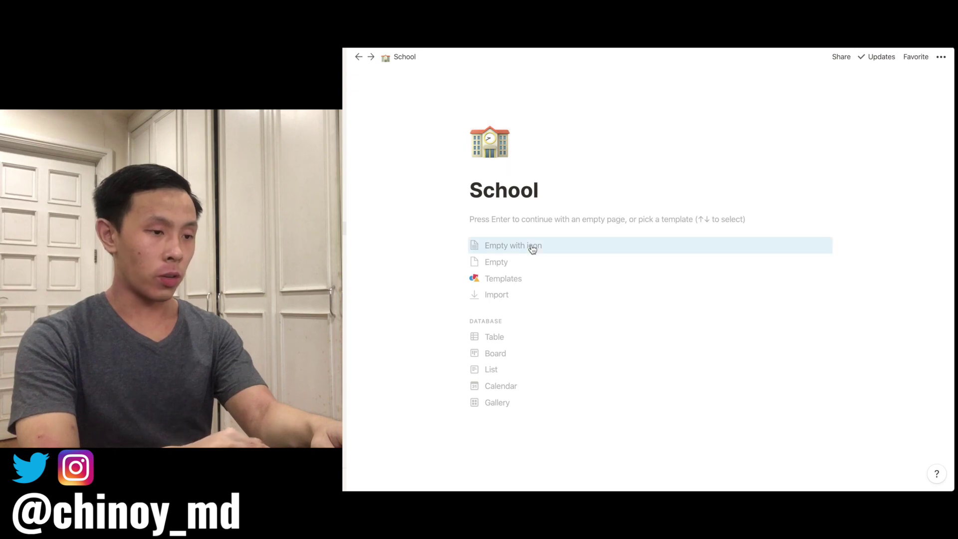
# Step: Insert an inline kanban board into the body of the School page
pyautogui.click(544, 216)
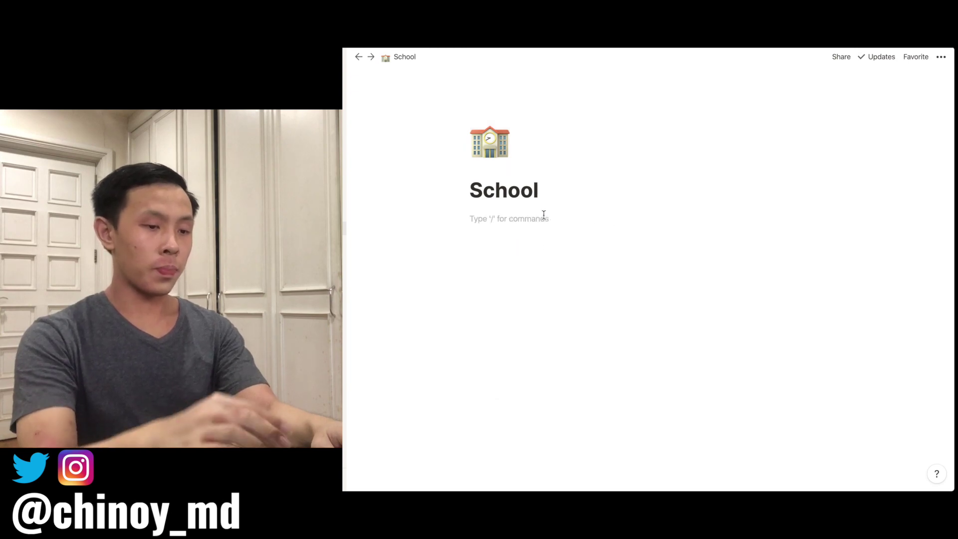
pyautogui.write('/')
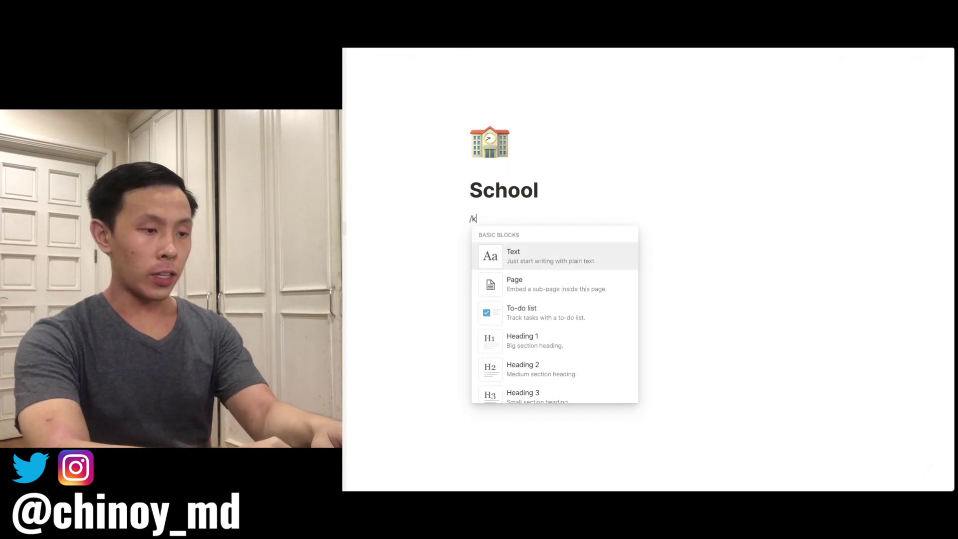
pyautogui.write('board')
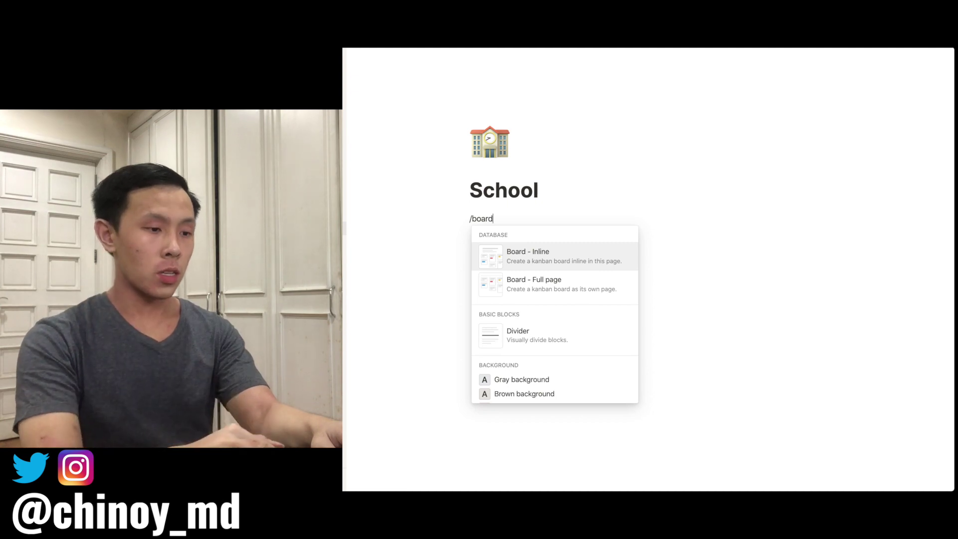
pyautogui.moveTo(545, 257)
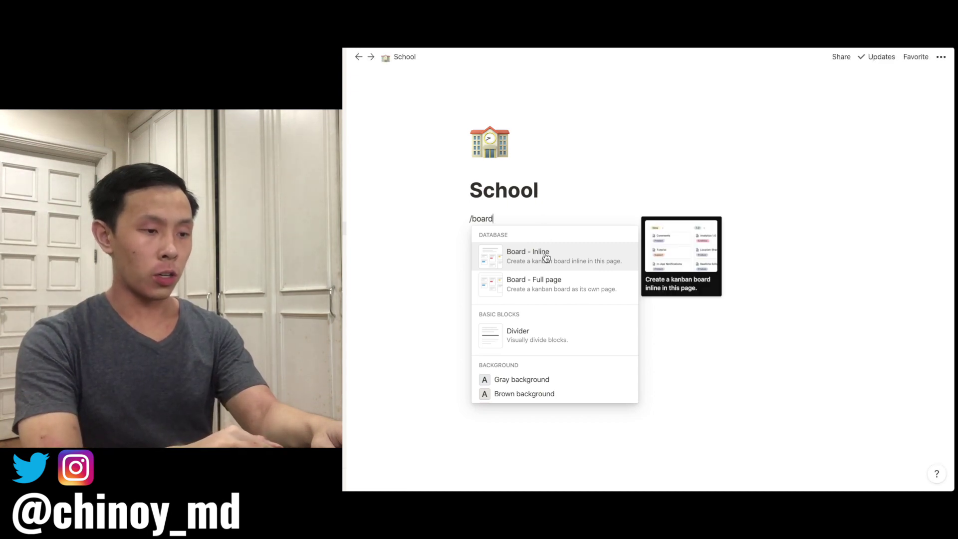
pyautogui.click(545, 257)
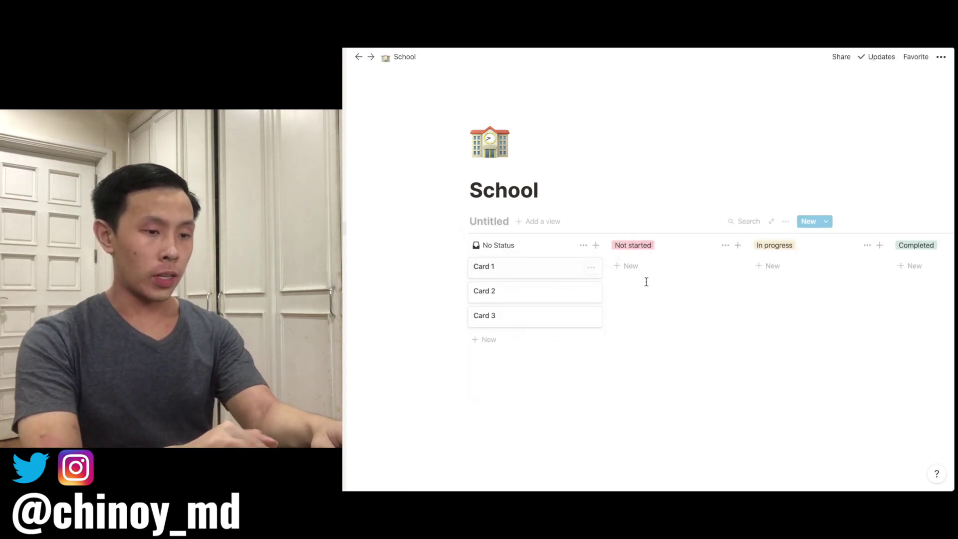
# Step: Rename Card 1 in the No Status column as "Like, comment, and subscribe to ChinoyMD"
pyautogui.hscroll(1, 646, 281)
pyautogui.hscroll(-3, 645, 281)
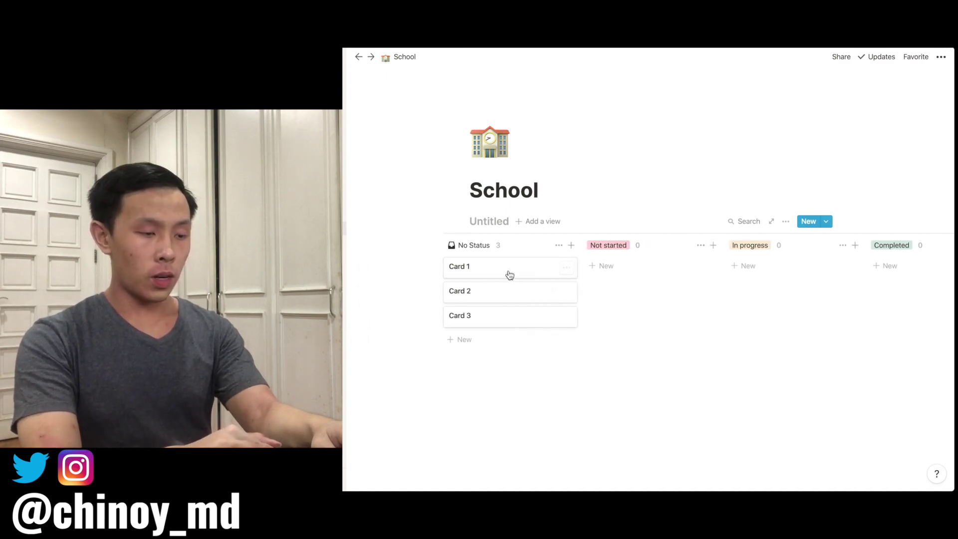
pyautogui.hscroll(4, 590, 285)
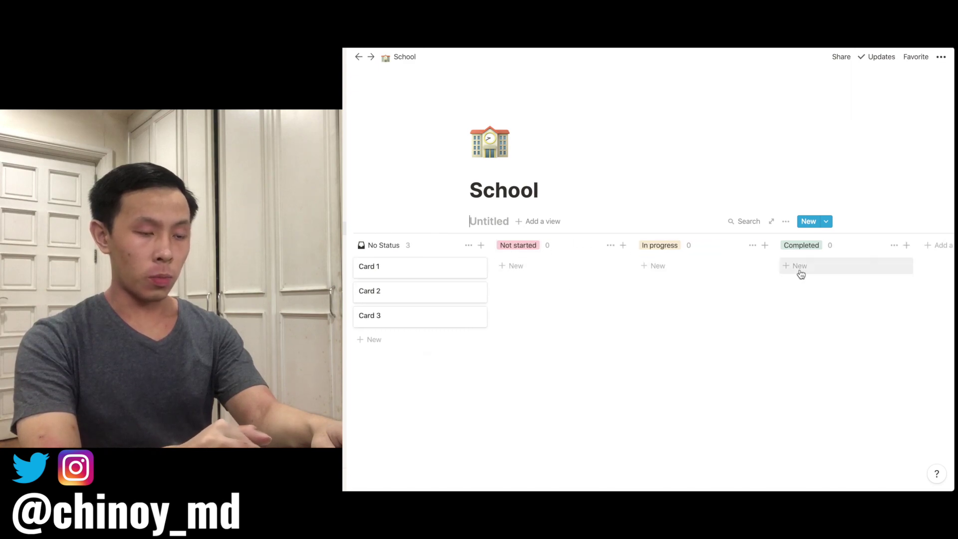
pyautogui.hscroll(-2, 610, 295)
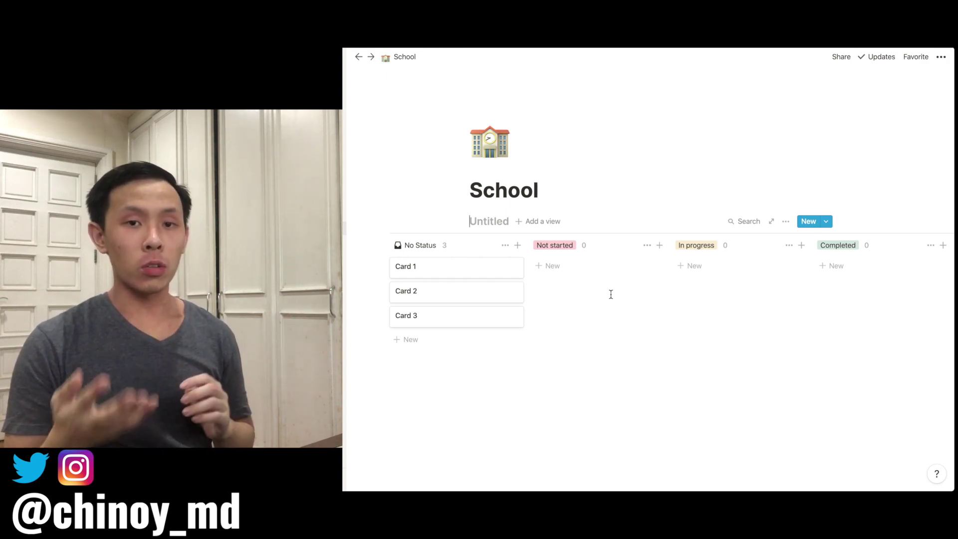
pyautogui.click(454, 268)
pyautogui.tripleClick(458, 159)
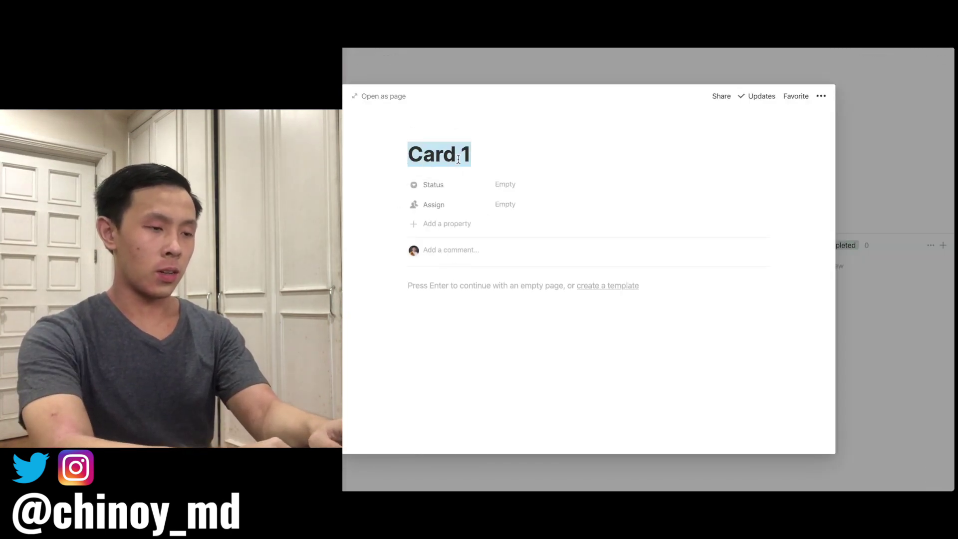
pyautogui.write('Like , c')
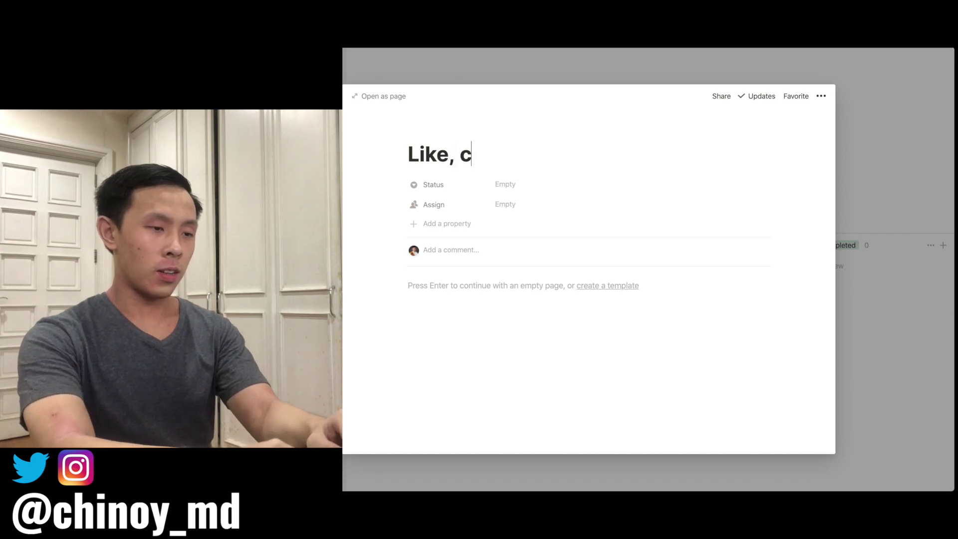
pyautogui.write('omment, an')
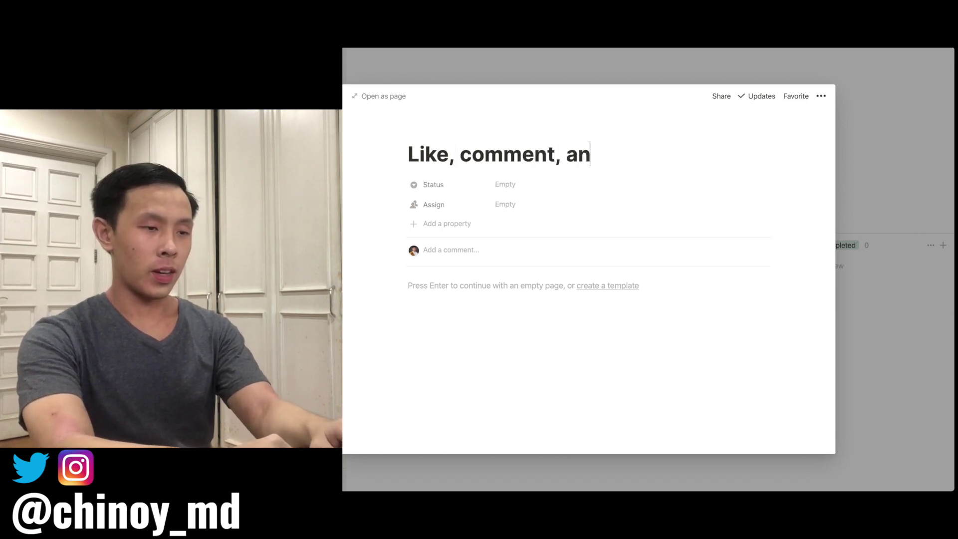
pyautogui.write('d subscrib')
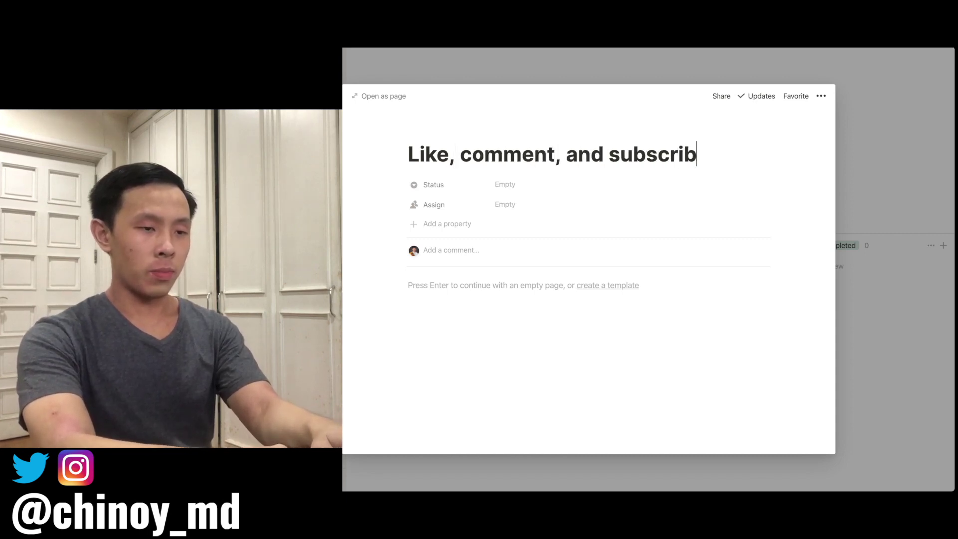
pyautogui.write('e to Chinoy')
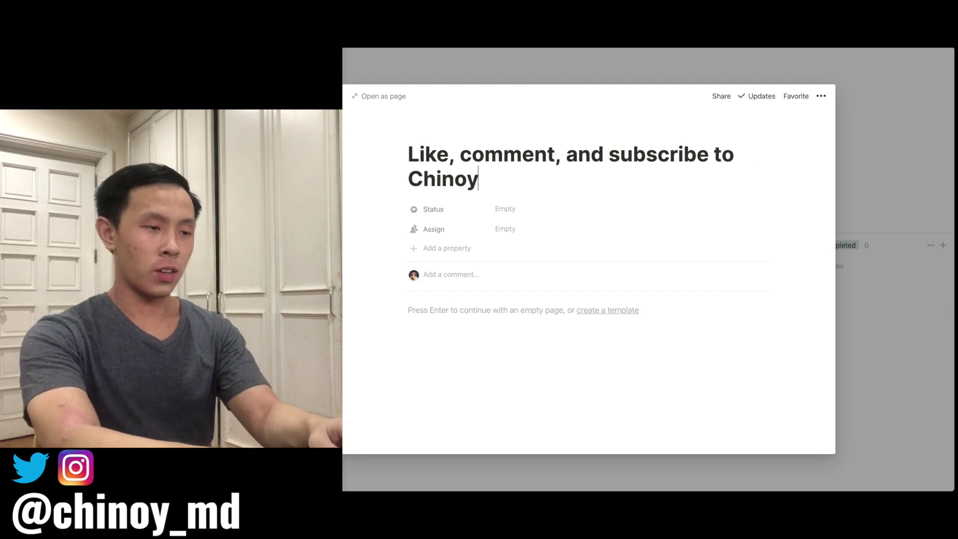
pyautogui.write('MD')
pyautogui.press('Escape')
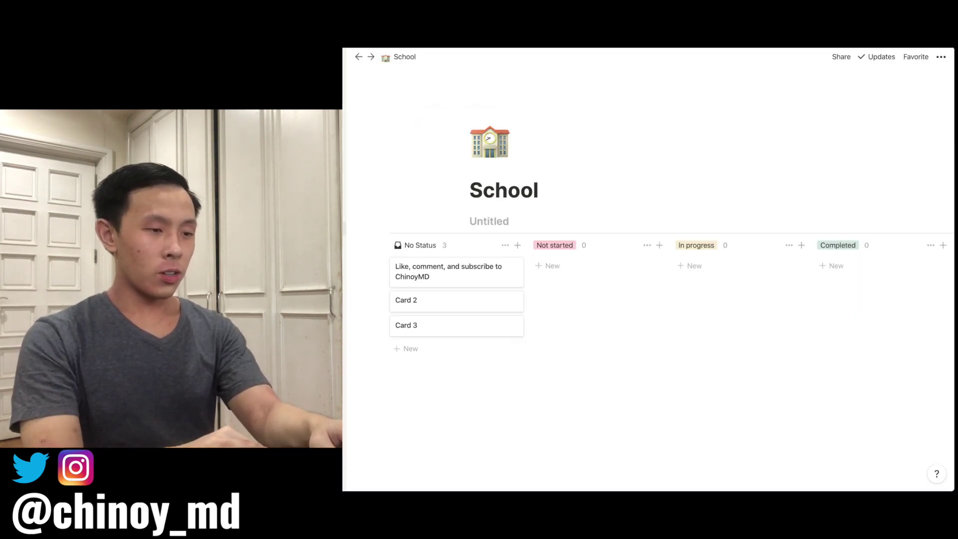
# Step: Move the "Like, comment, and subscribe to ChinoyMD" card through Not started and In progress into the Completed column
pyautogui.moveTo(464, 280); pyautogui.dragTo(582, 277)
pyautogui.hscroll(1, 612, 288)
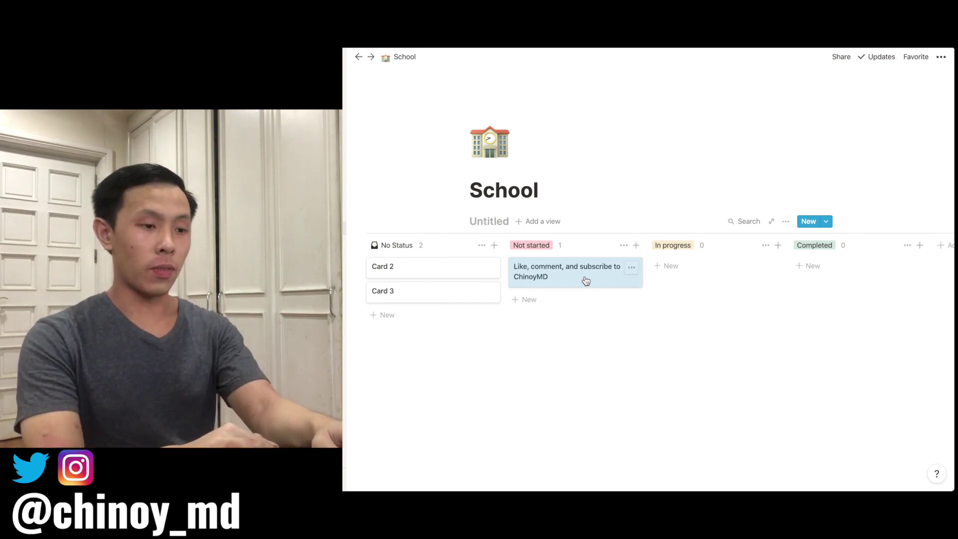
pyautogui.moveTo(656, 291); pyautogui.dragTo(701, 287)
pyautogui.hscroll(1, 623, 297)
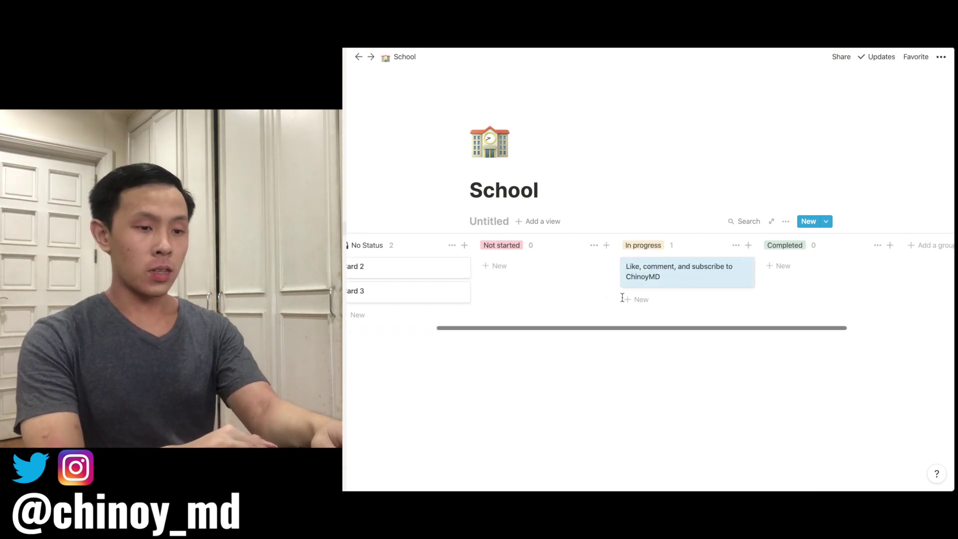
pyautogui.moveTo(663, 278); pyautogui.dragTo(814, 272)
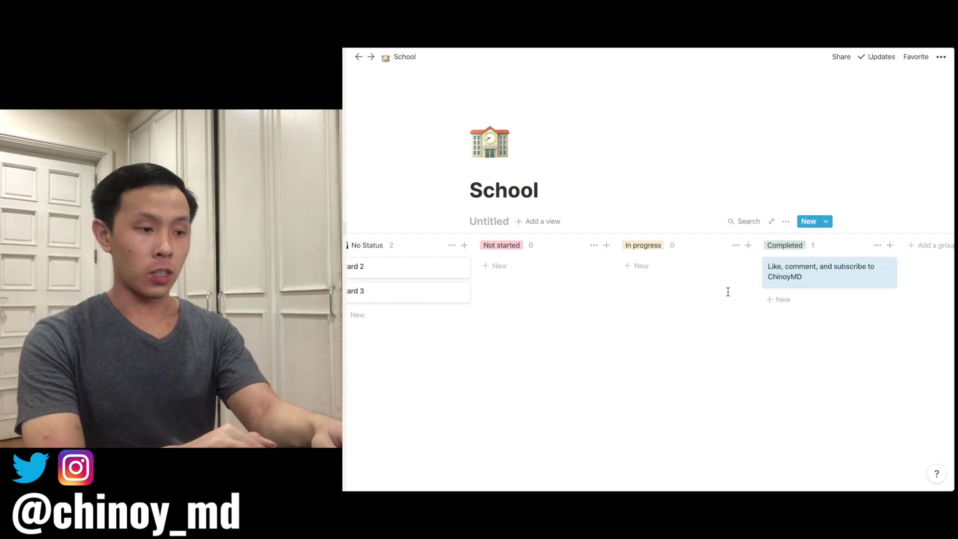
# Step: Rename the Not started column as "To do next" and the In progress column as "Doing"
pyautogui.hscroll(-1, 728, 292)
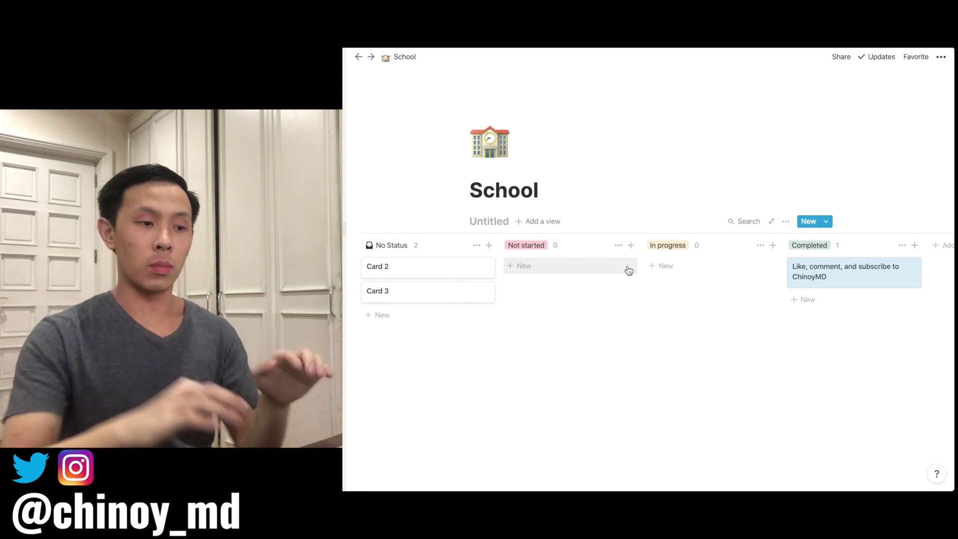
pyautogui.click(517, 247)
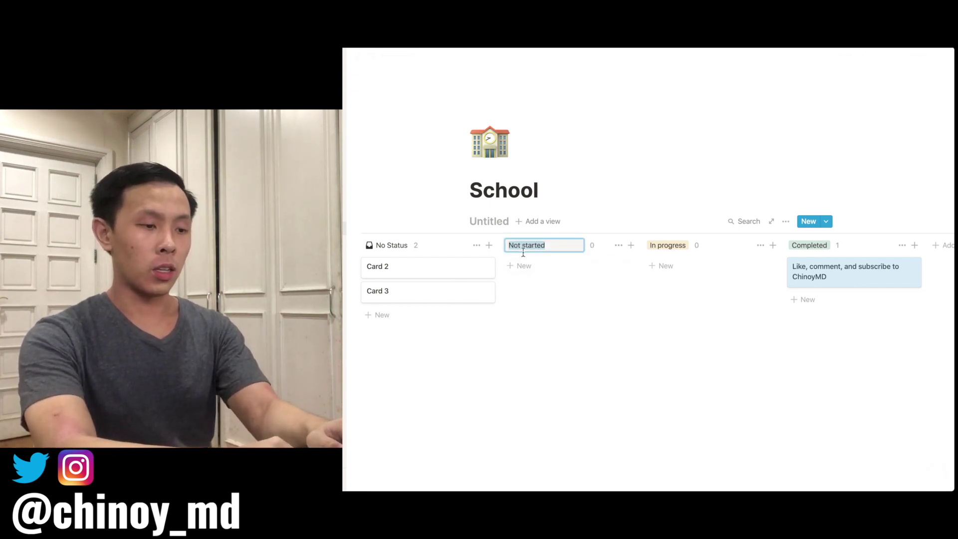
pyautogui.write('To do next')
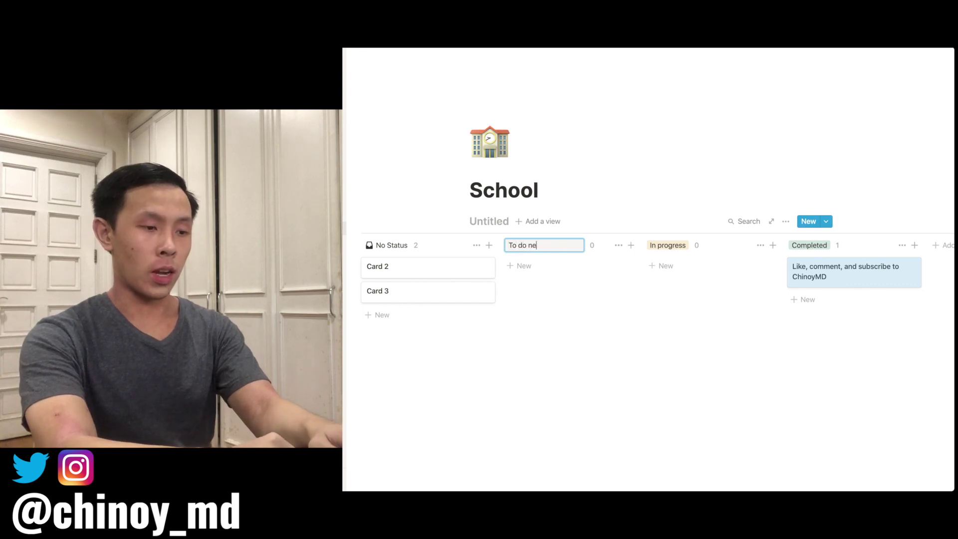
pyautogui.click(671, 248)
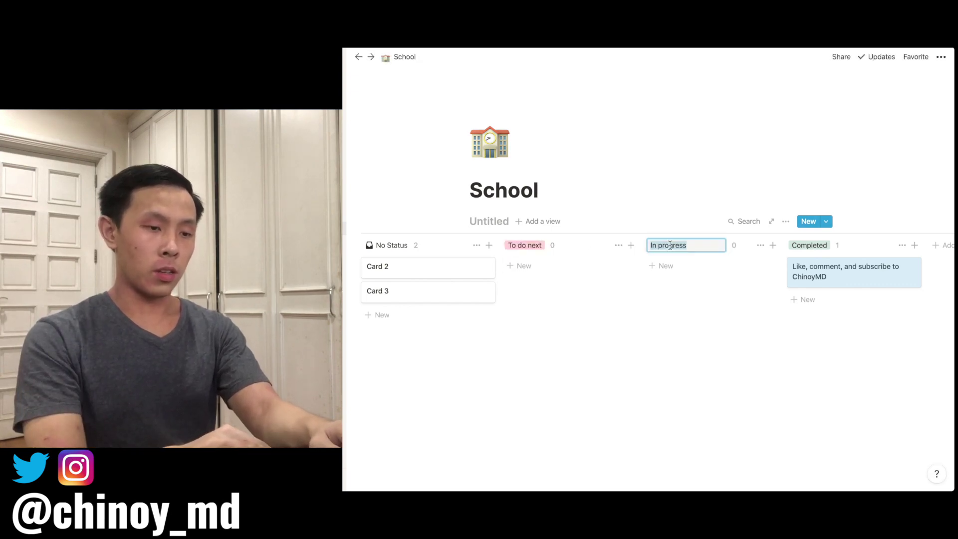
pyautogui.write('Doing')
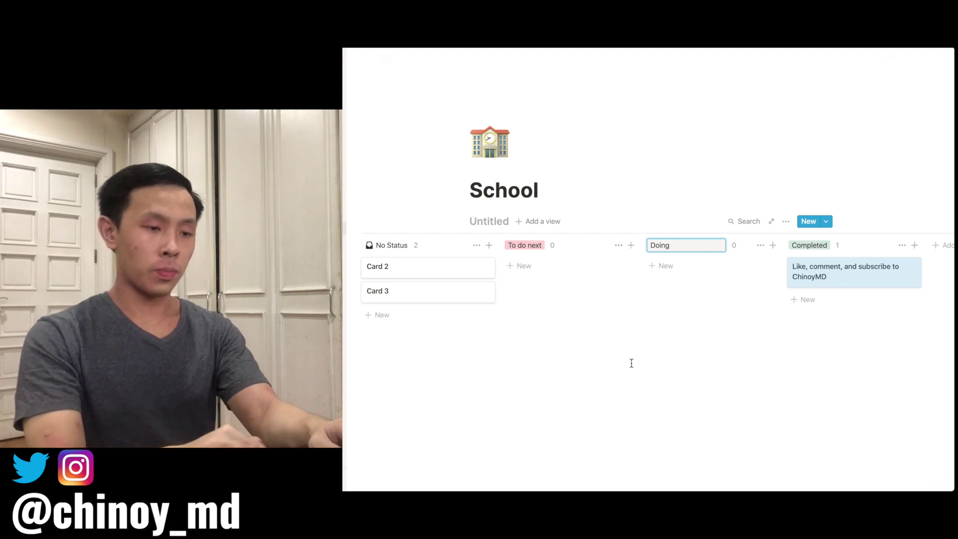
pyautogui.click(680, 347)
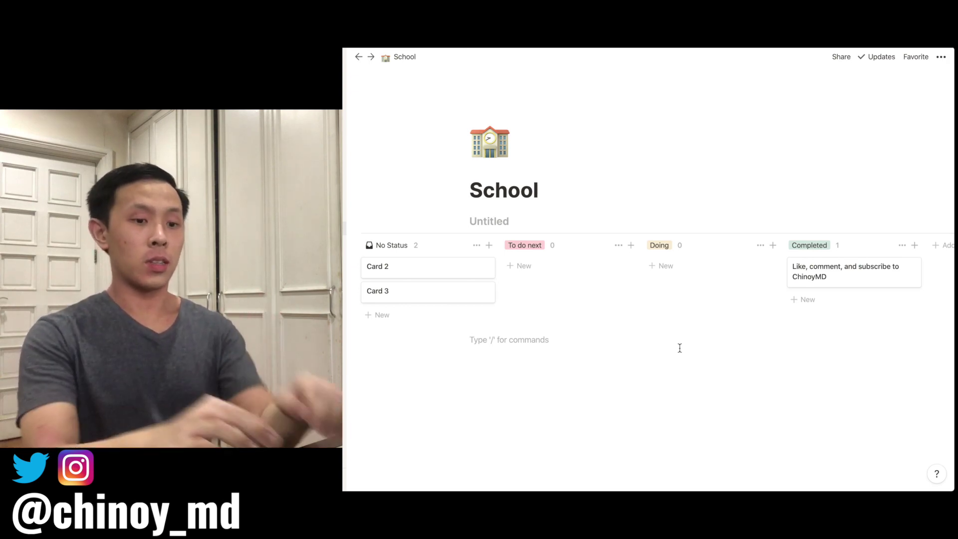
# Step: Add a new group named "Study period" after the Completed column of the board
pyautogui.hscroll(5, 783, 325)
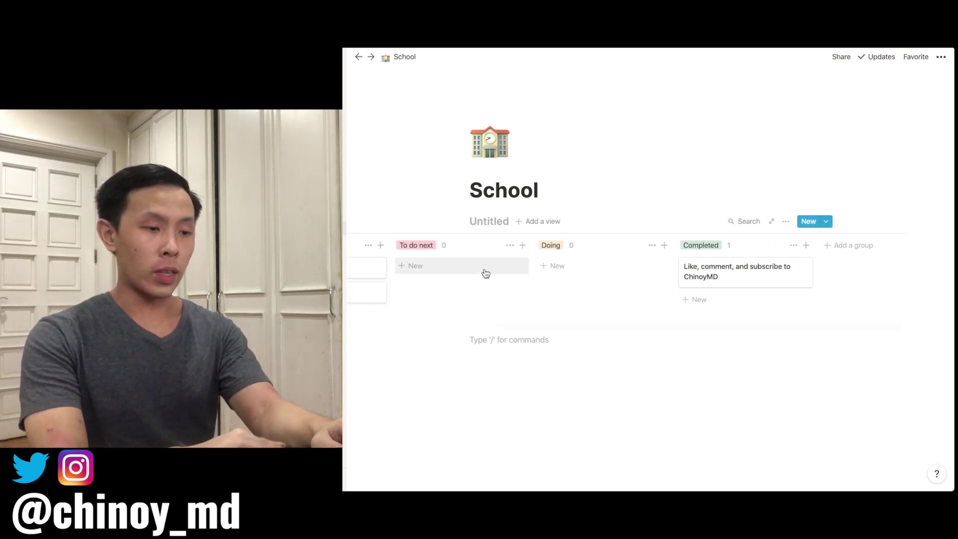
pyautogui.hscroll(-2, 484, 272)
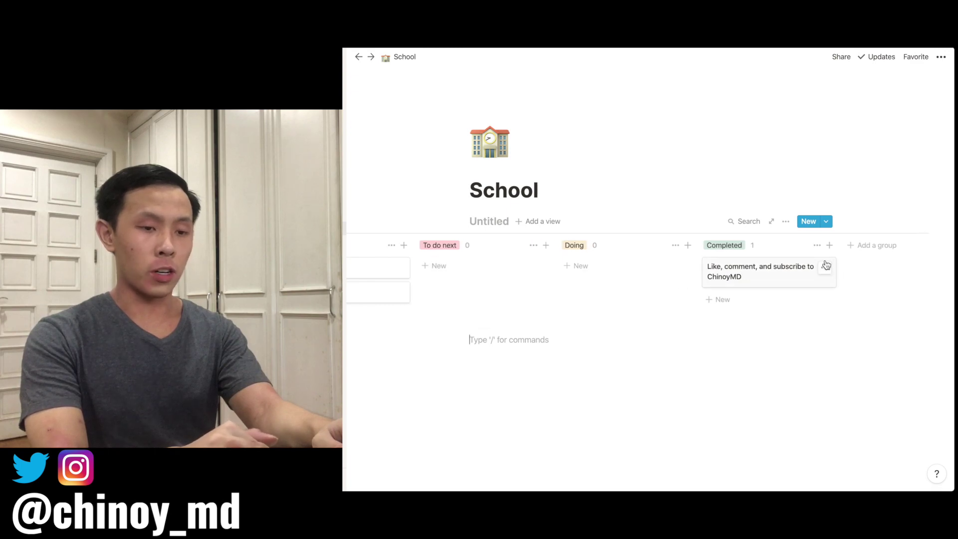
pyautogui.click(875, 249)
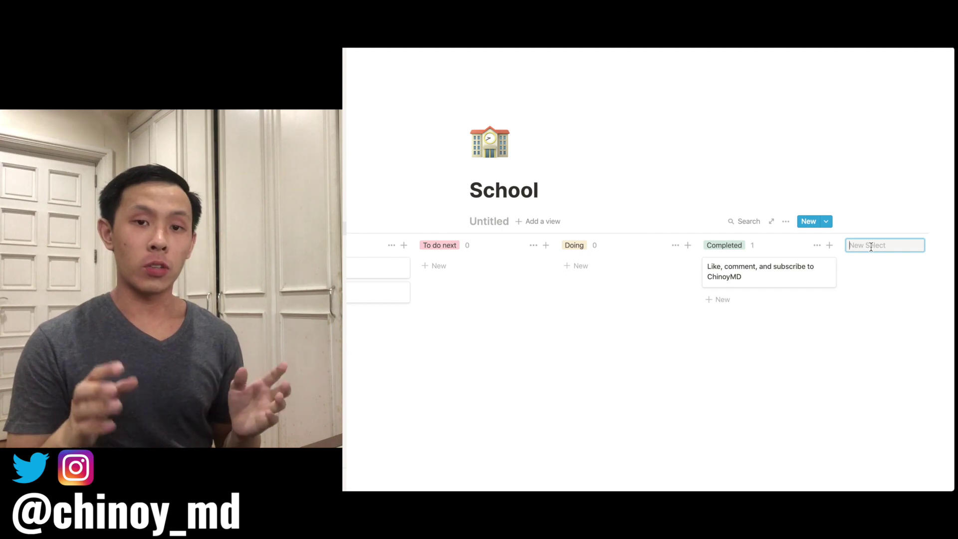
pyautogui.write('Stu')
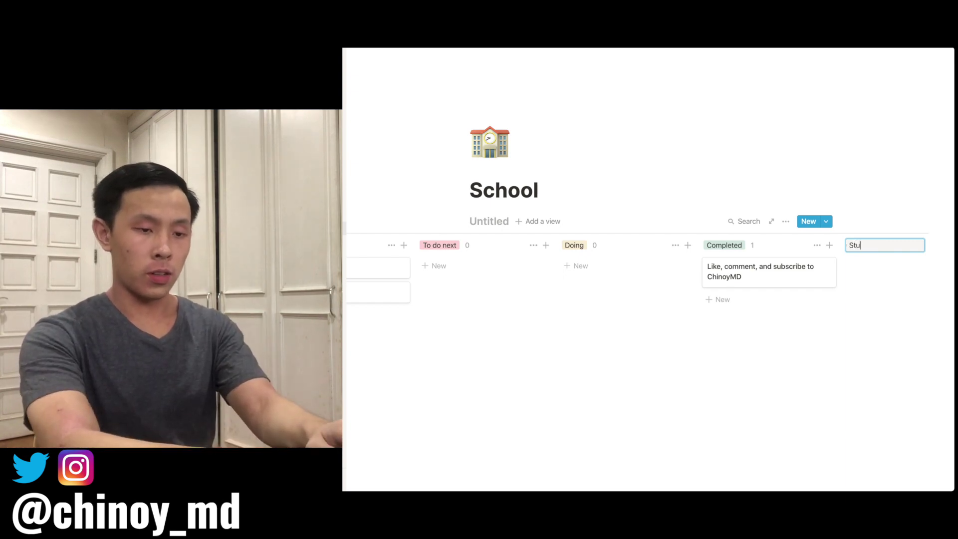
pyautogui.write('dy period')
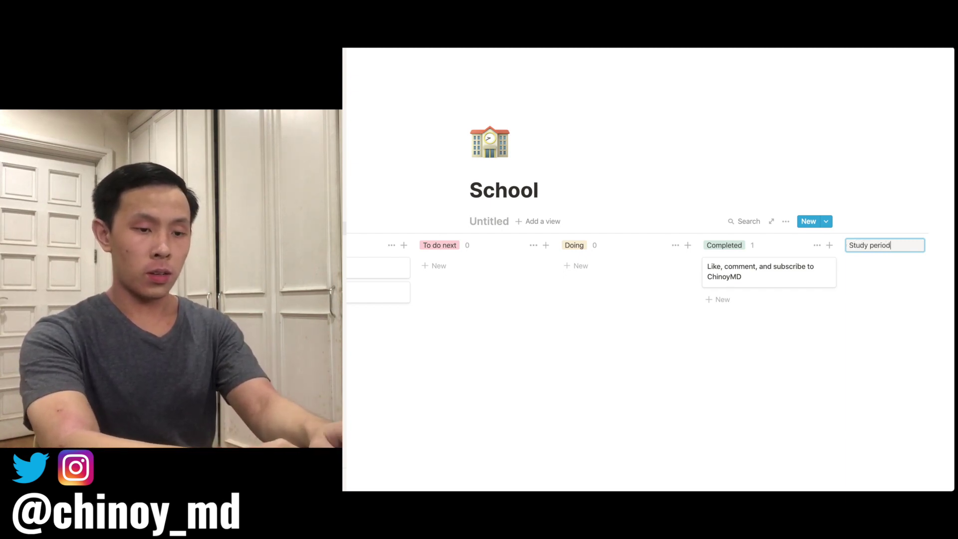
pyautogui.click(790, 337)
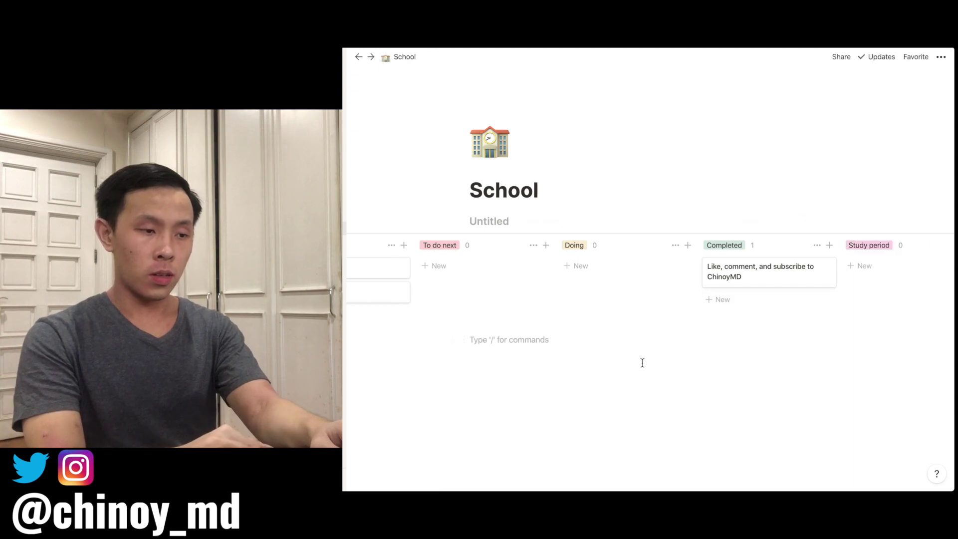
pyautogui.hscroll(-5, 522, 313)
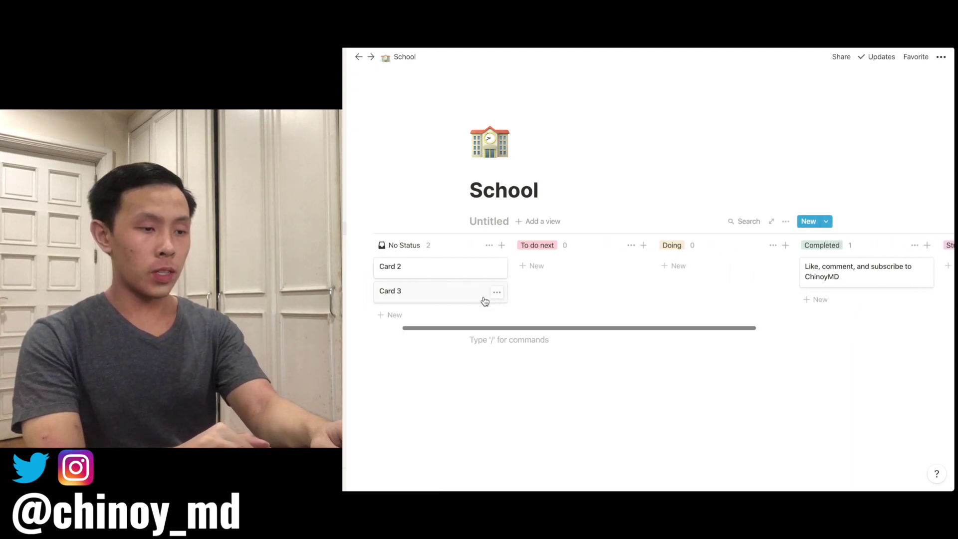
pyautogui.hscroll(-3, 578, 272)
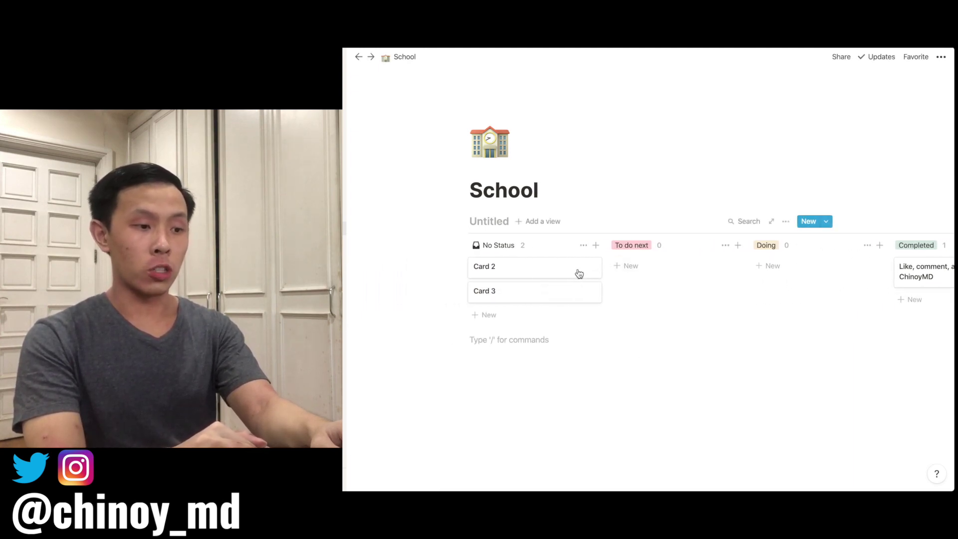
pyautogui.hscroll(5, 553, 282)
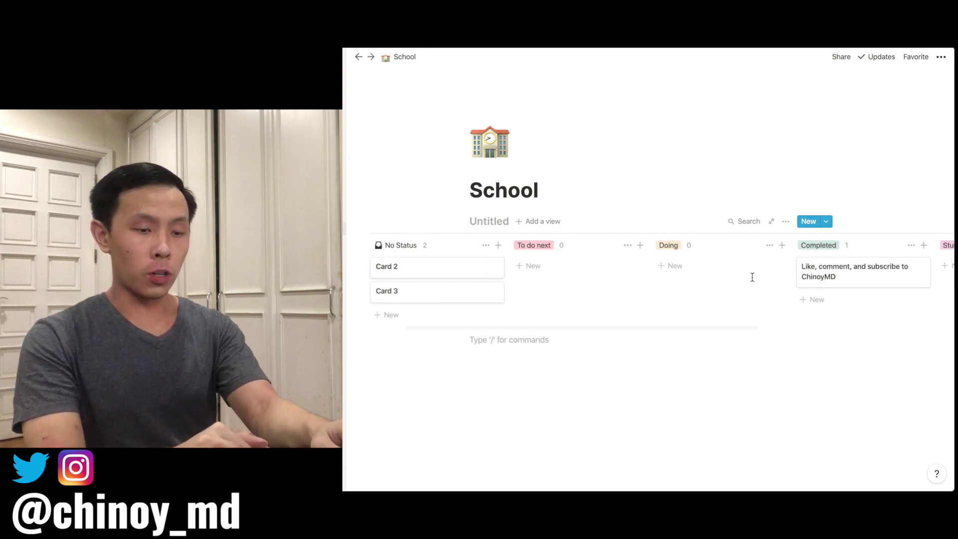
pyautogui.hscroll(-2, 754, 282)
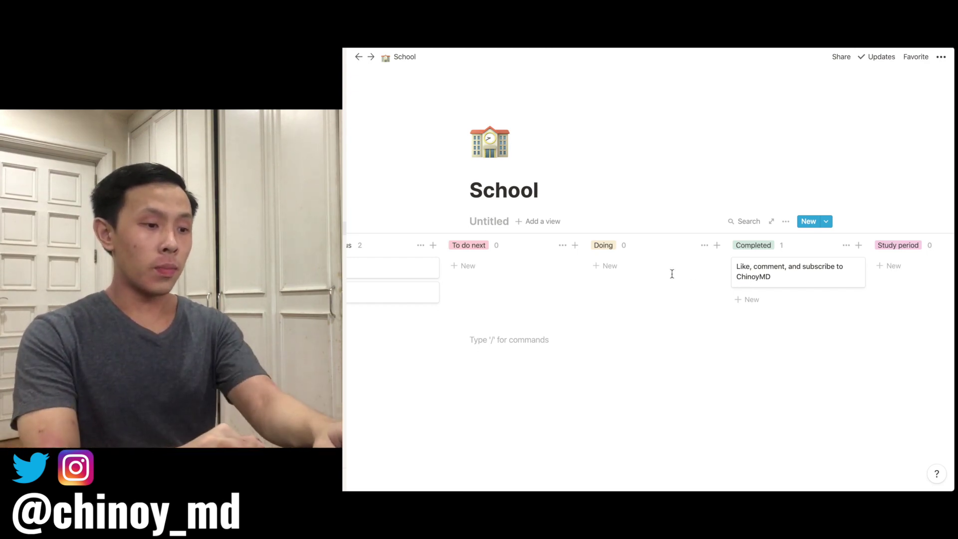
pyautogui.hscroll(-3, 614, 287)
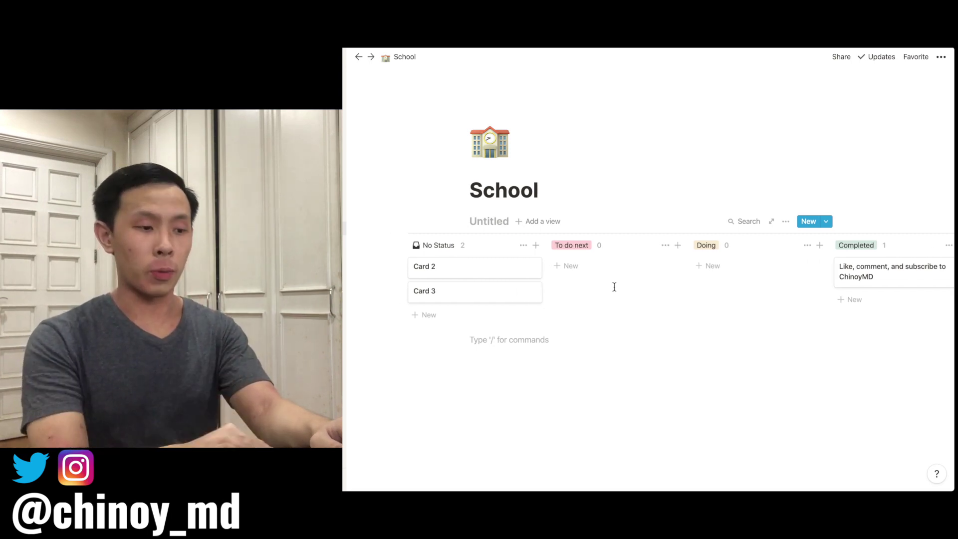
# Step: Try inserting an inline calendar database below the kanban board and undo the insertion
pyautogui.write('/')
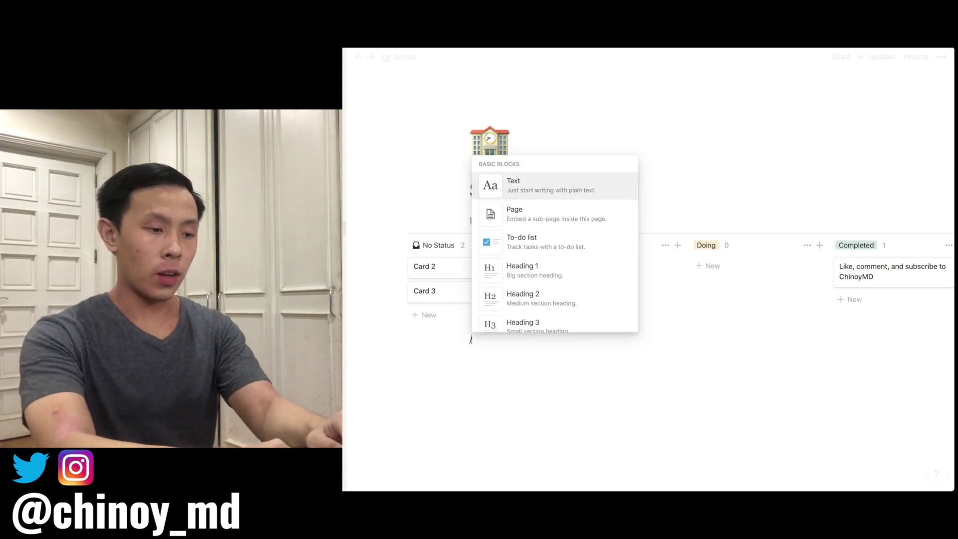
pyautogui.write('calendar')
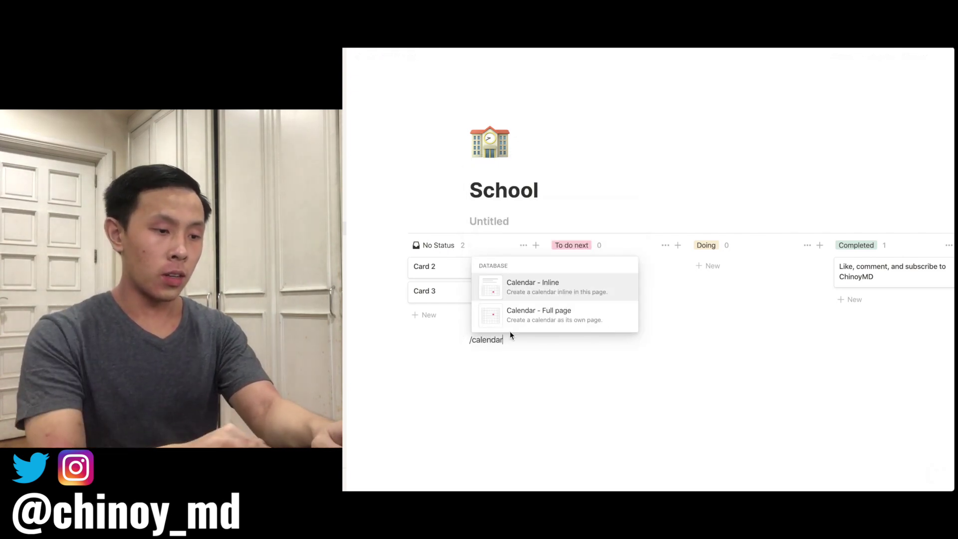
pyautogui.click(534, 289)
pyautogui.scroll(-3, 598, 319)
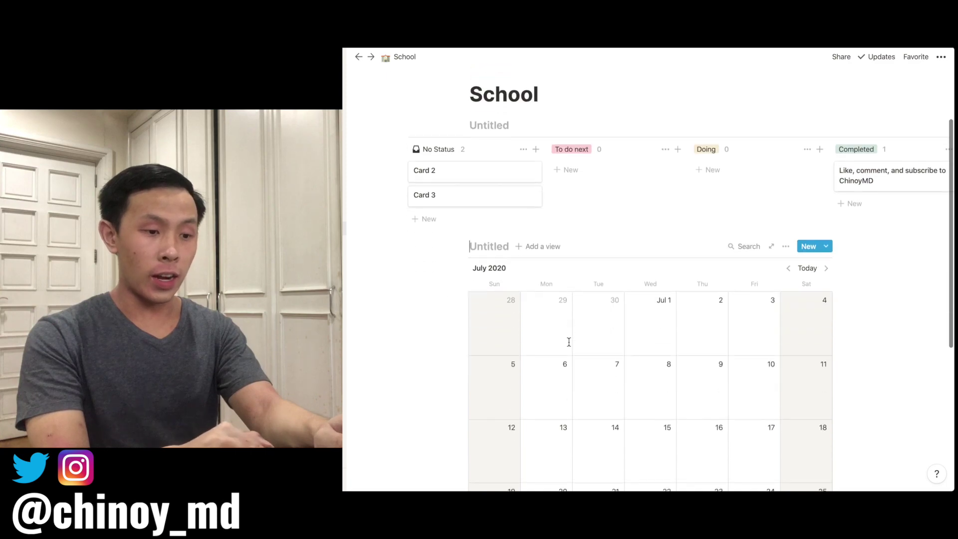
pyautogui.scroll(-2, 627, 330)
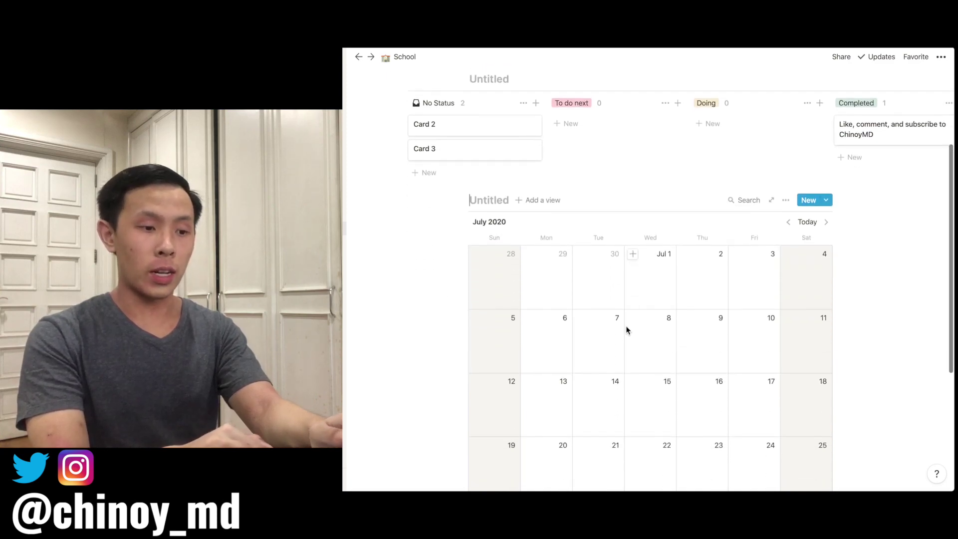
pyautogui.scroll(2, 567, 331)
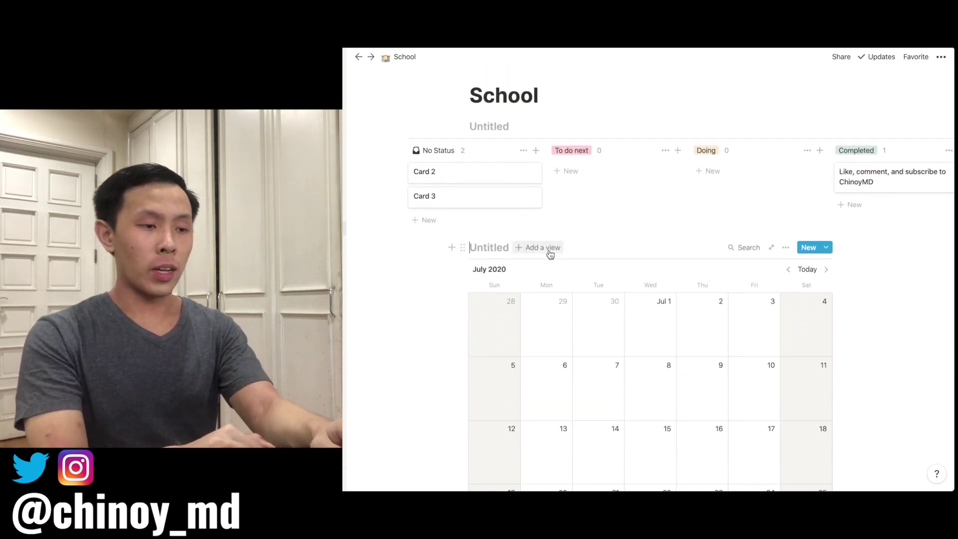
pyautogui.scroll(2, 549, 250)
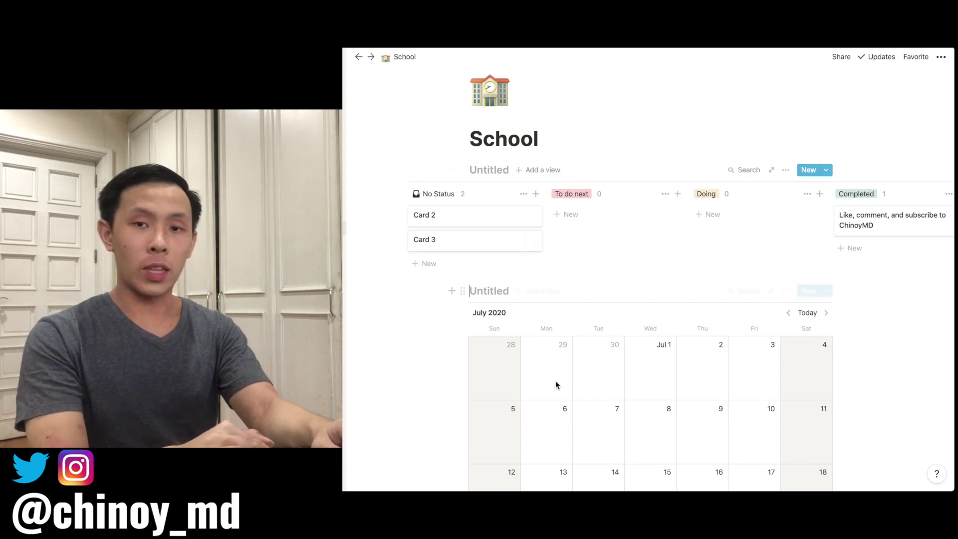
pyautogui.hotkey('ctrl', 'z')
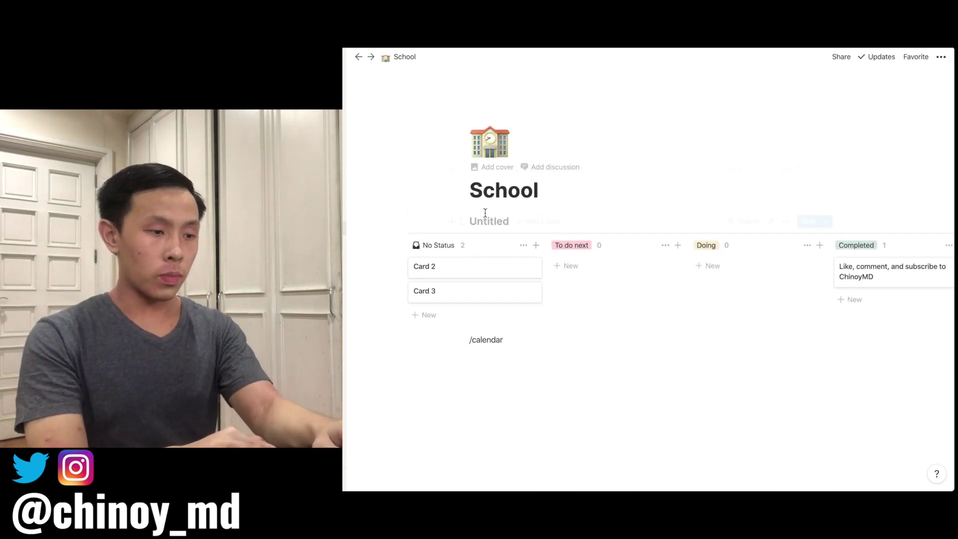
# Step: Add a Calendar view to the kanban board's database, leaving the view name blank
pyautogui.click(545, 222)
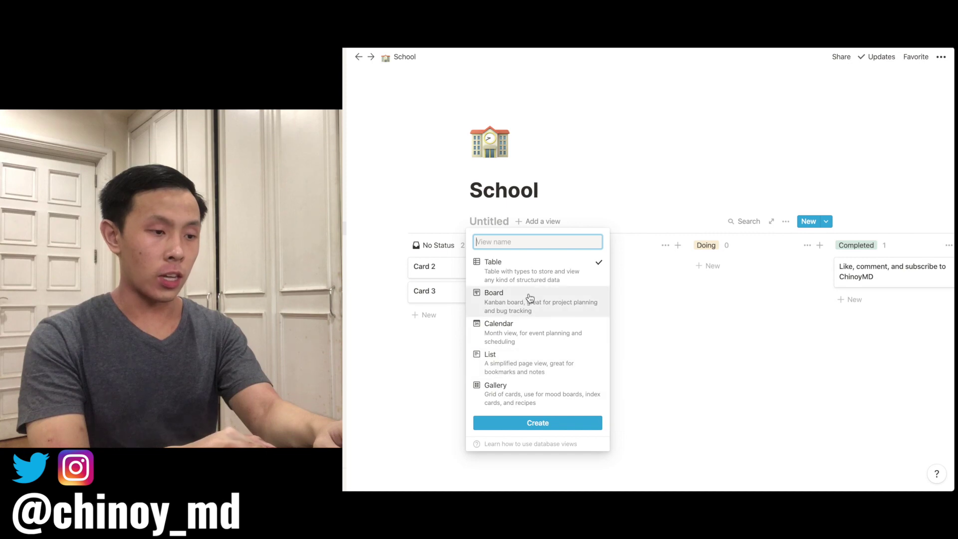
pyautogui.click(523, 333)
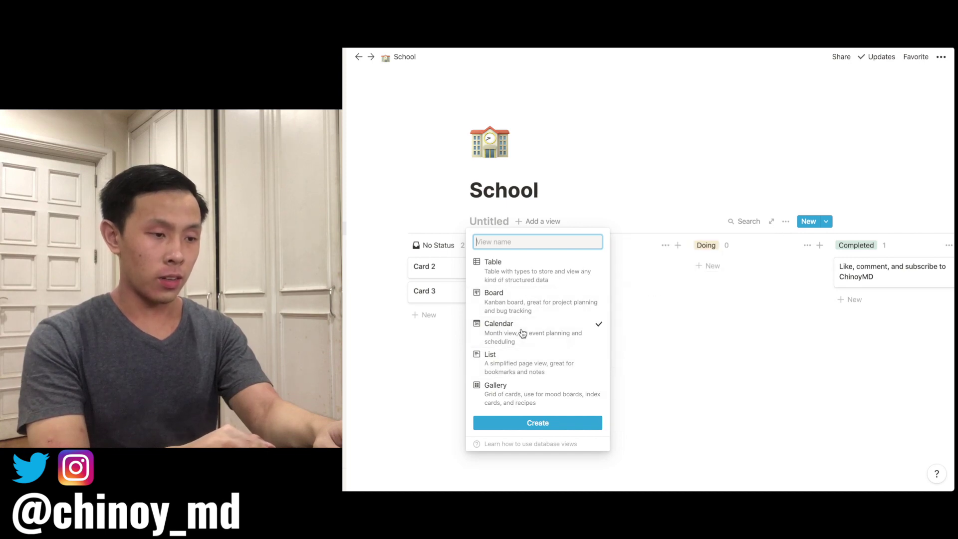
pyautogui.click(524, 423)
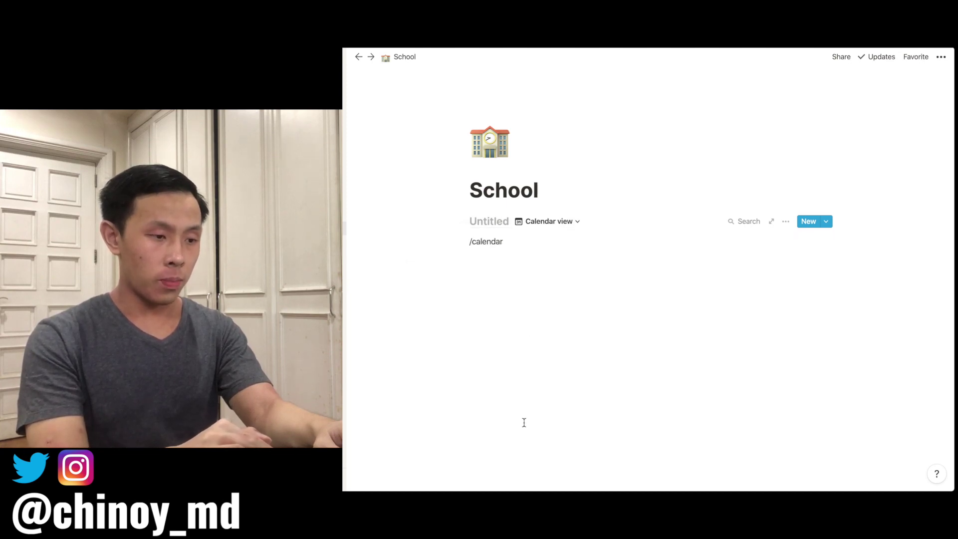
pyautogui.scroll(-5, 644, 388)
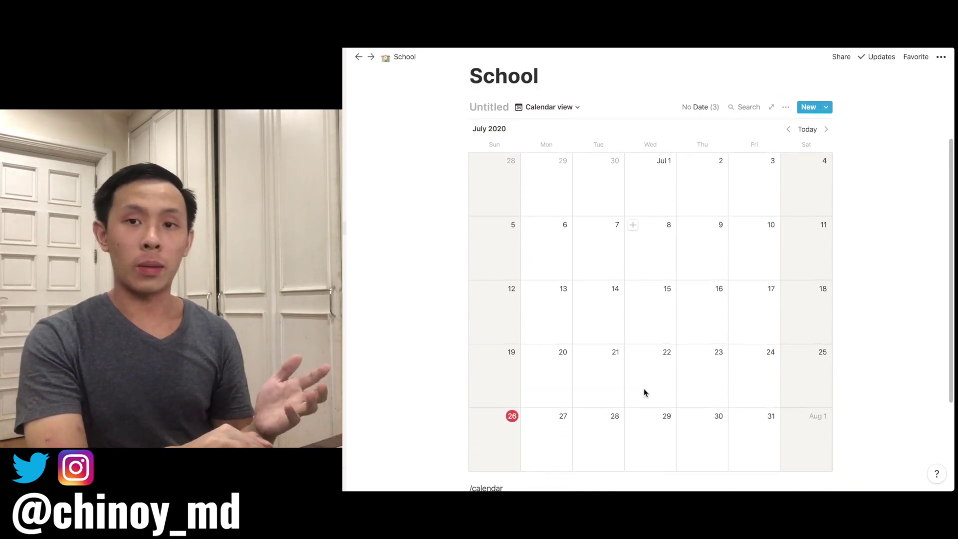
pyautogui.scroll(2, 644, 392)
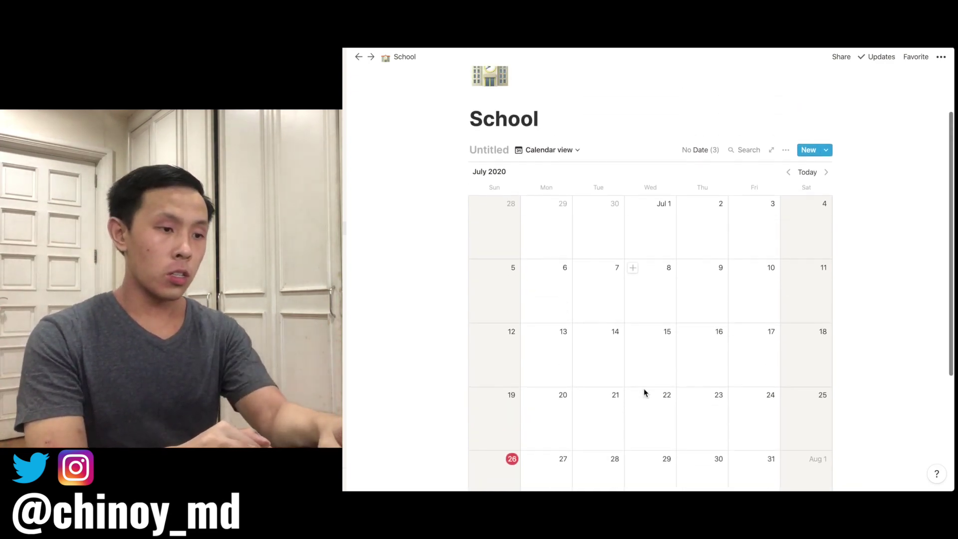
# Step: Switch the database back to Board view and delete the leftover "/calendar" text below it
pyautogui.click(554, 153)
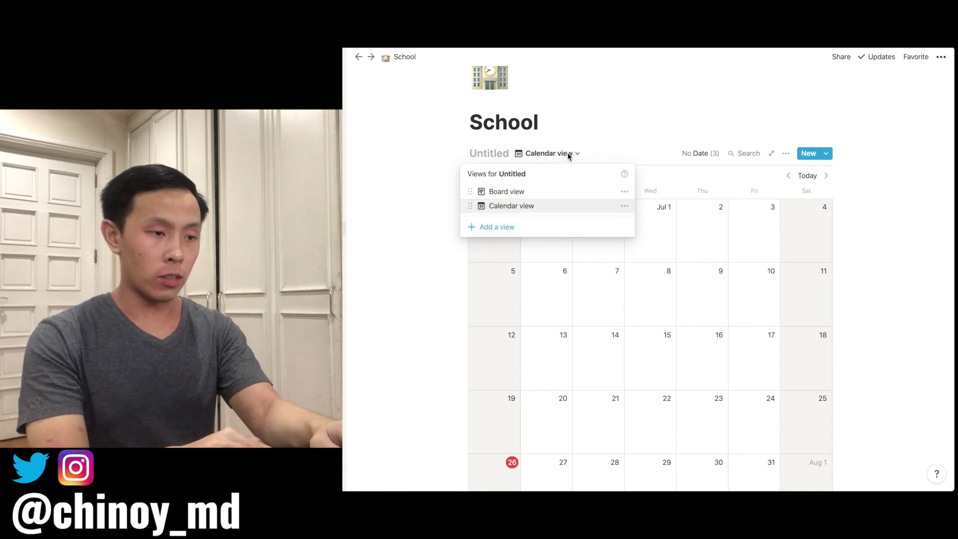
pyautogui.click(548, 197)
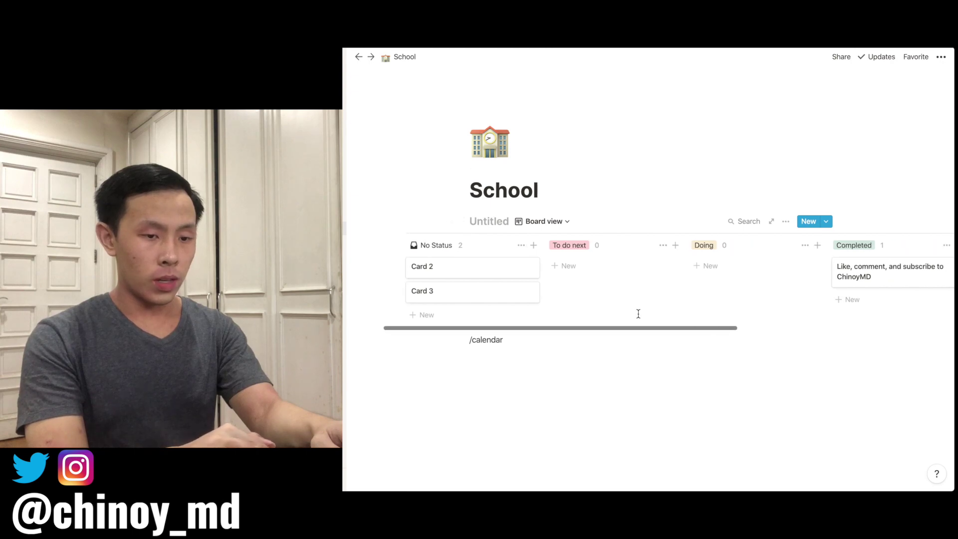
pyautogui.hscroll(5, 690, 316)
pyautogui.hscroll(-7, 692, 316)
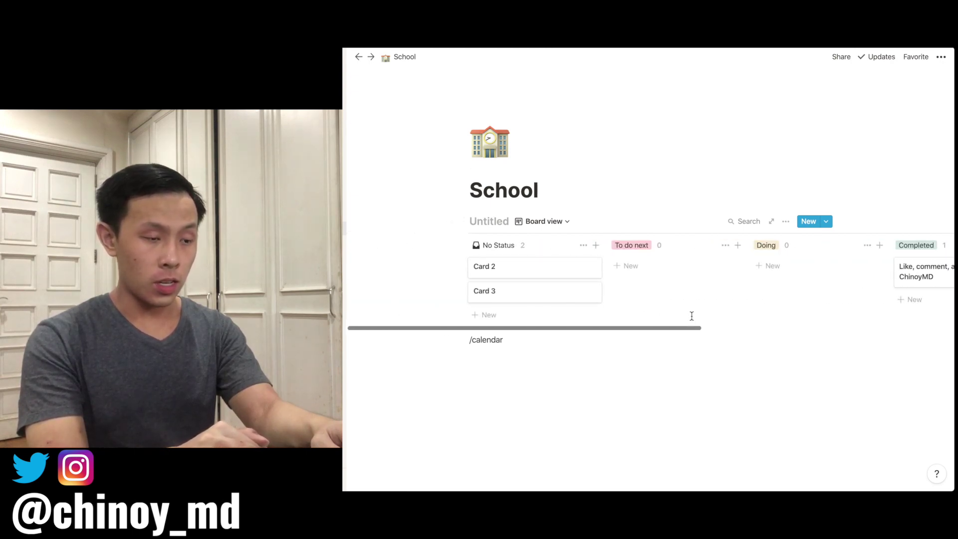
pyautogui.hscroll(5, 692, 316)
pyautogui.hscroll(-5, 690, 314)
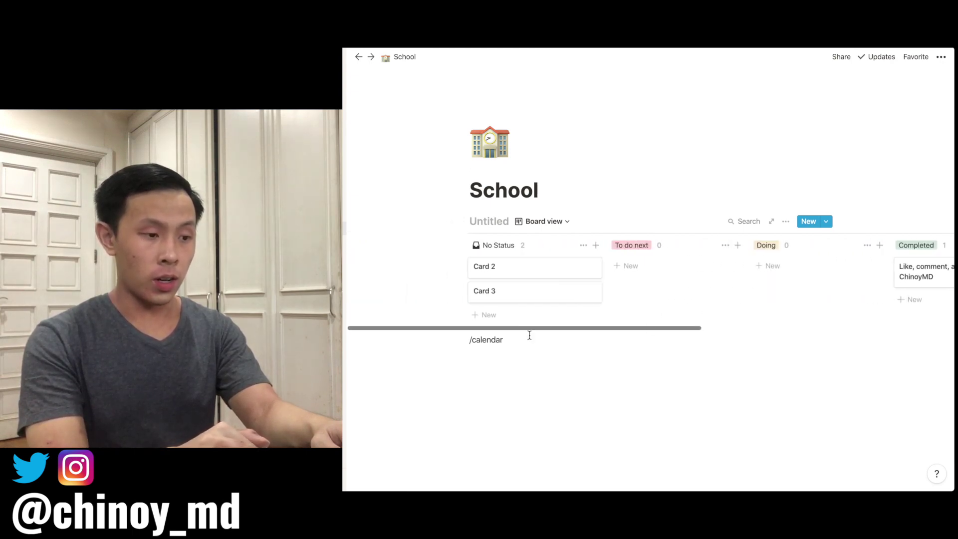
pyautogui.tripleClick(488, 340)
pyautogui.press('BackSpace')
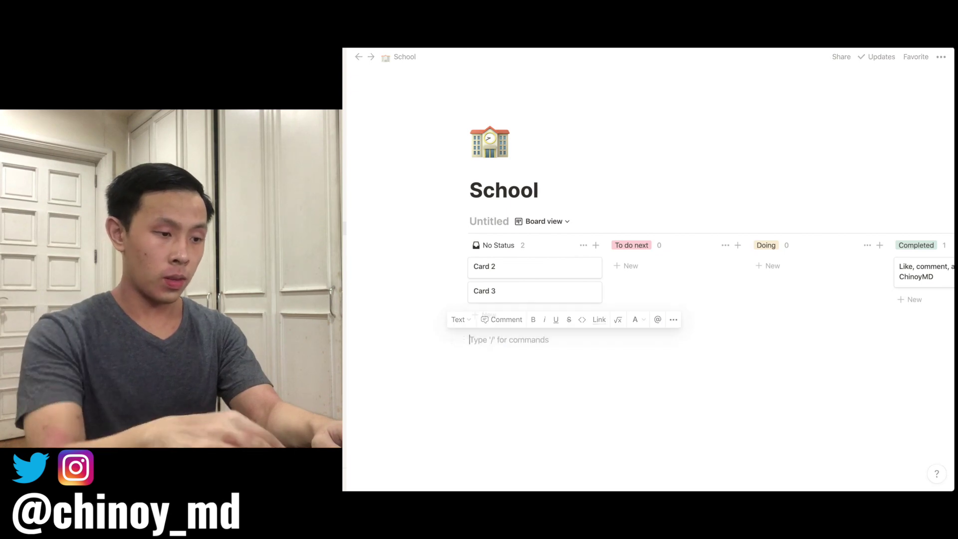
# Step: In the Calendar view, add an entry named "Quiz" on July 29, 2020
pyautogui.click(541, 224)
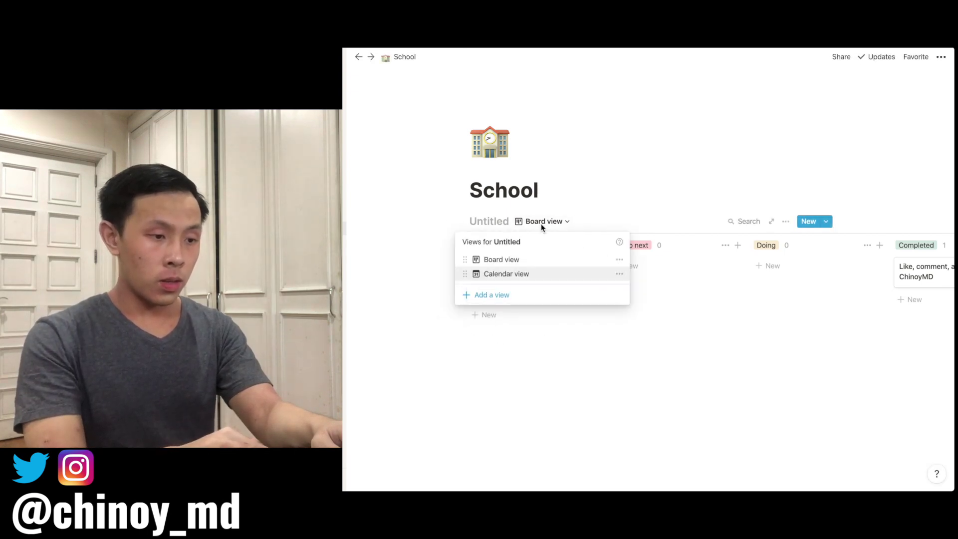
pyautogui.click(505, 274)
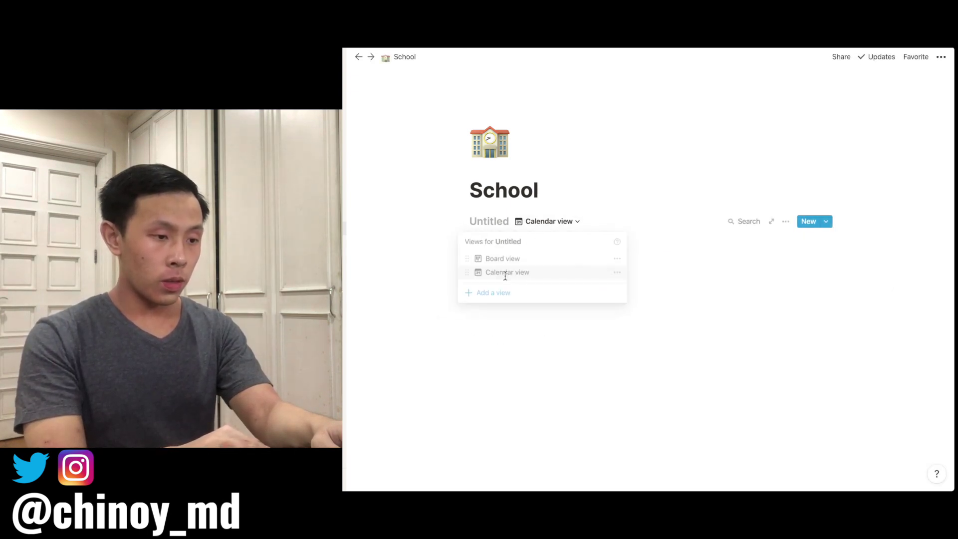
pyautogui.scroll(-5, 605, 324)
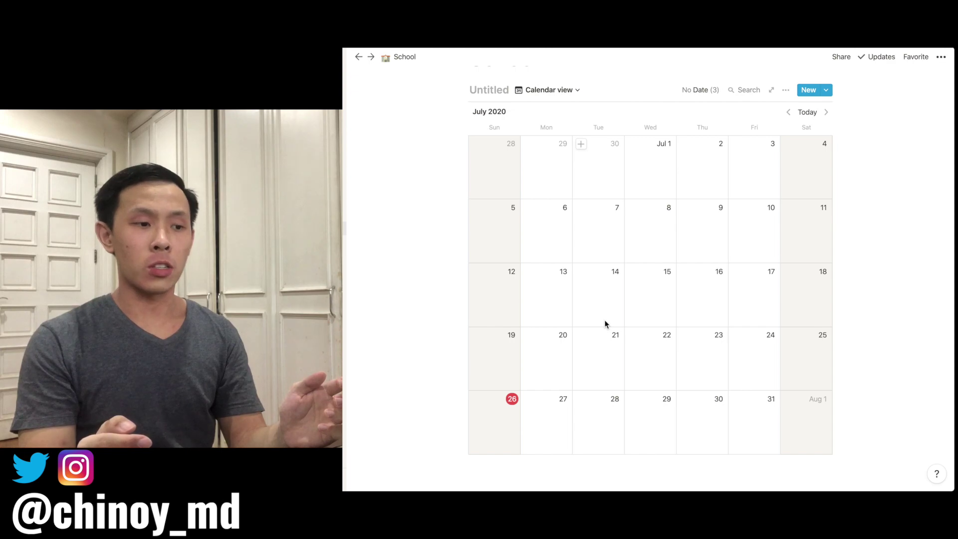
pyautogui.scroll(1, 615, 378)
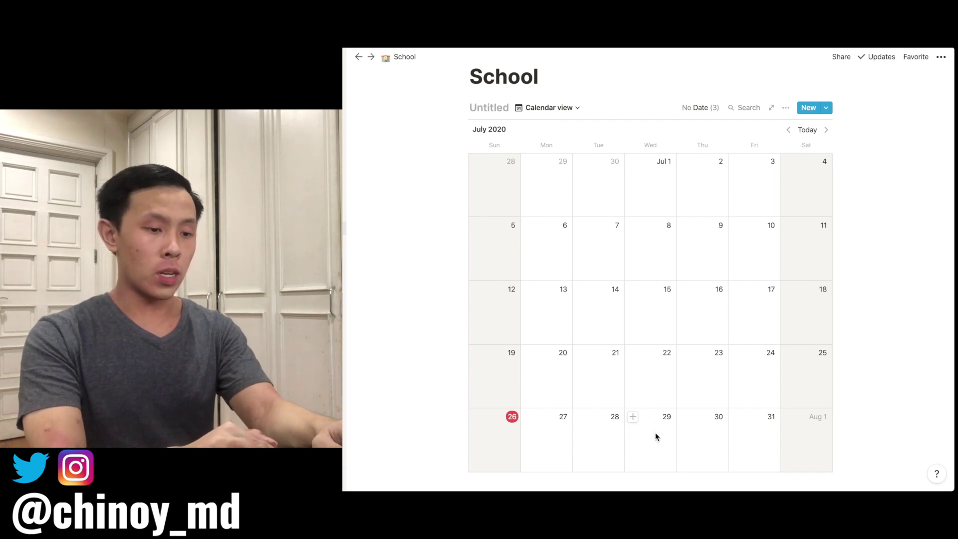
pyautogui.click(636, 418)
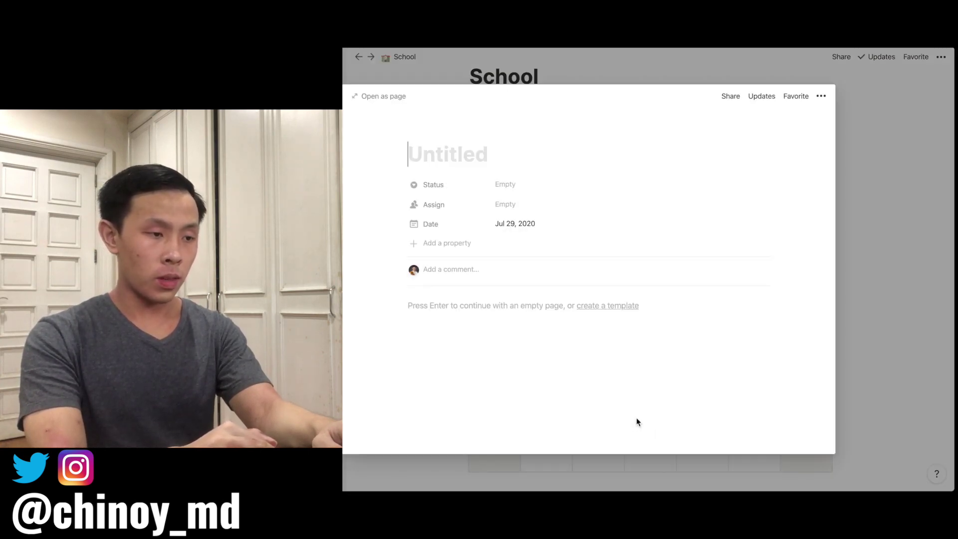
pyautogui.write('Quiz')
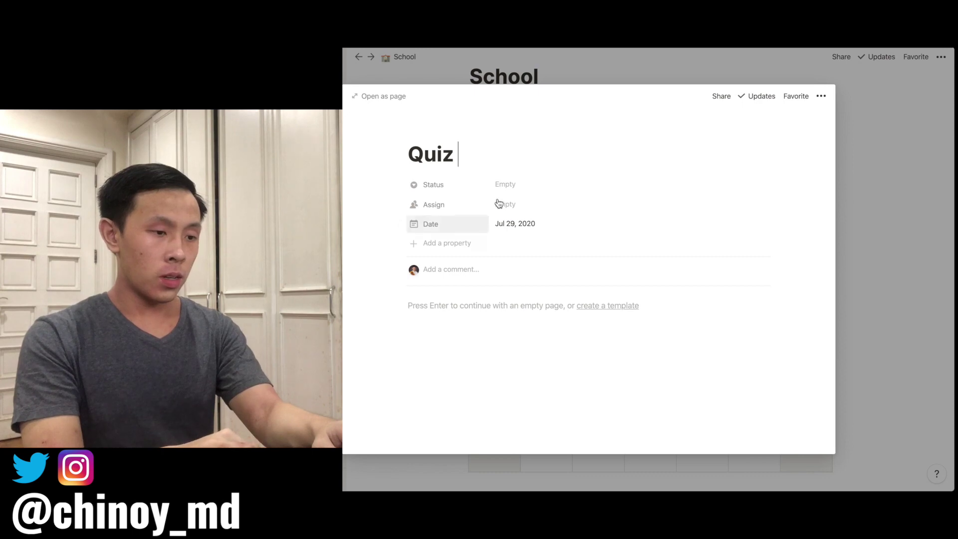
pyautogui.press('Escape')
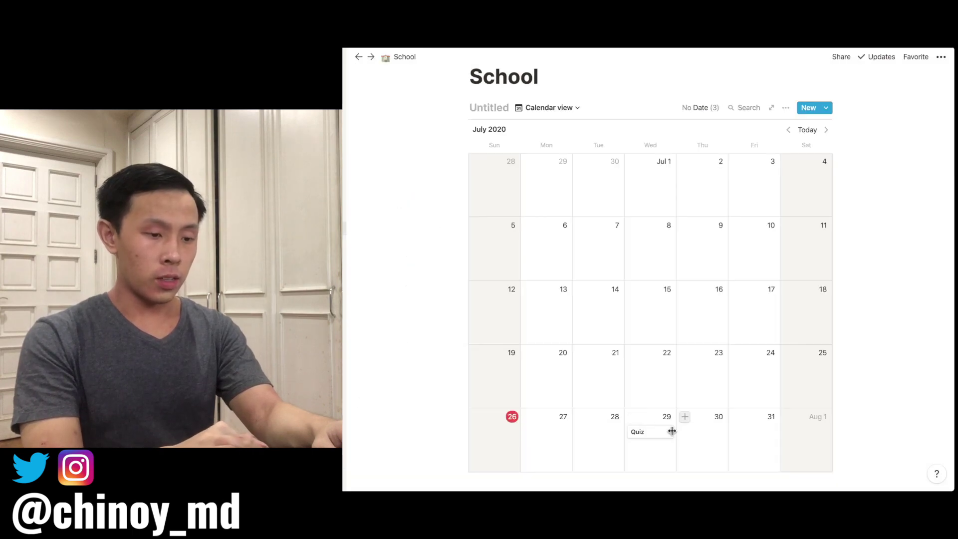
# Step: Return to the Board view and move the Quiz card from No Status into the To do next column
pyautogui.click(573, 107)
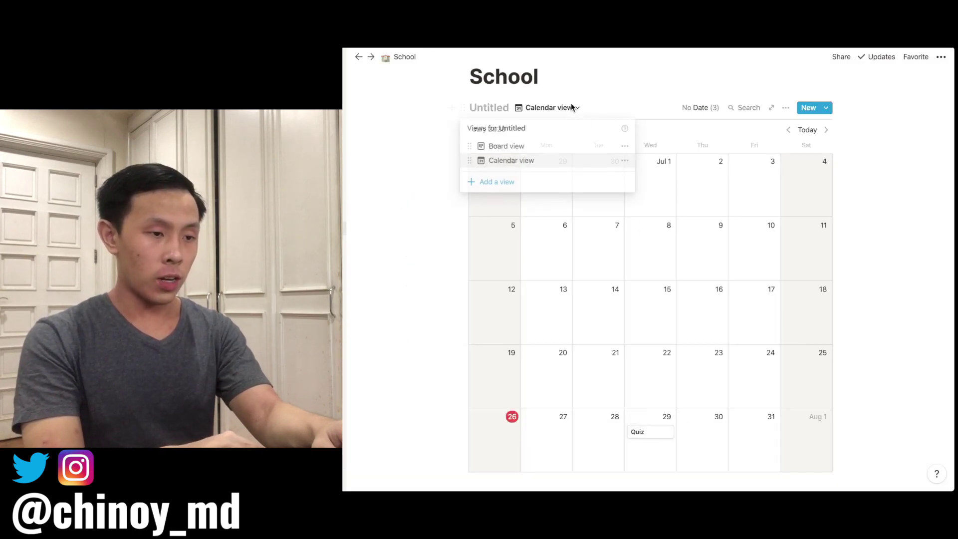
pyautogui.click(541, 147)
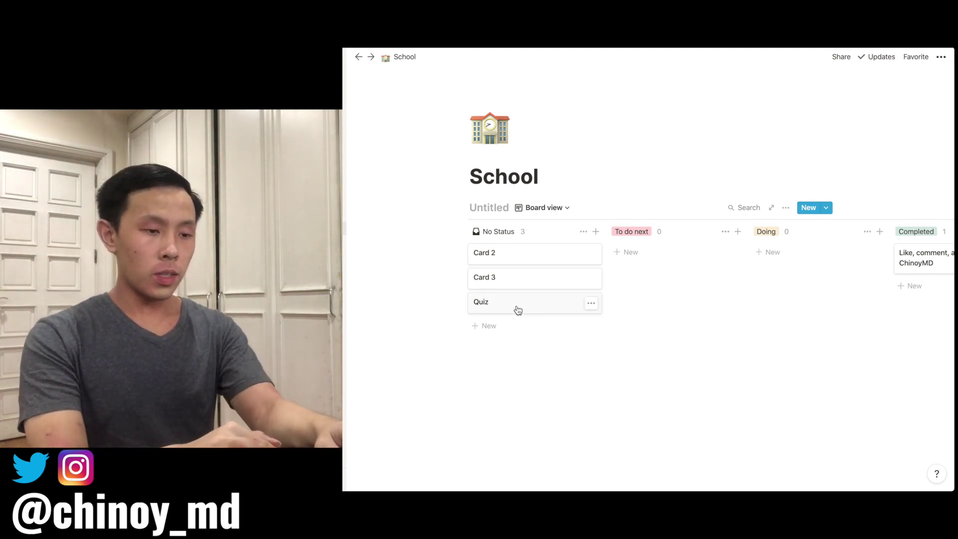
pyautogui.moveTo(668, 284); pyautogui.dragTo(679, 284)
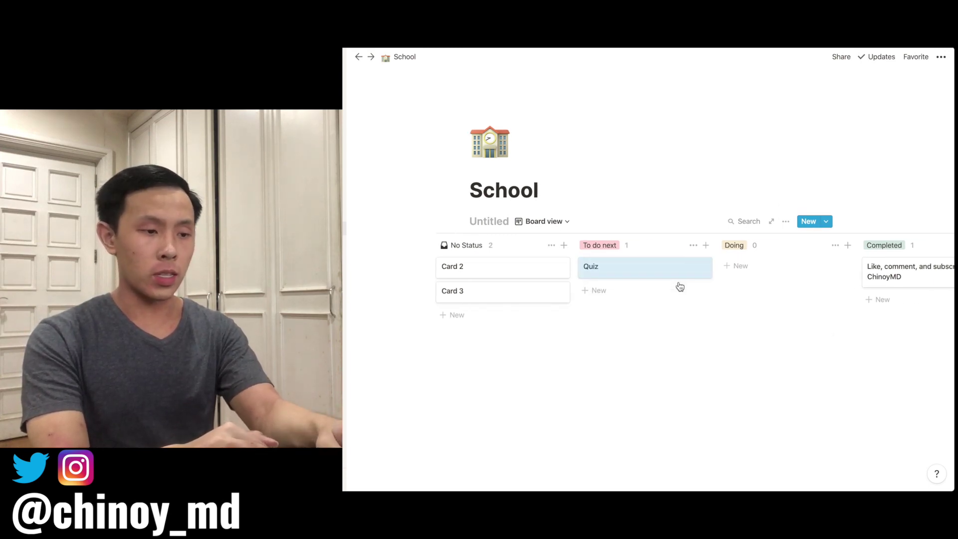
pyautogui.hscroll(2, 679, 284)
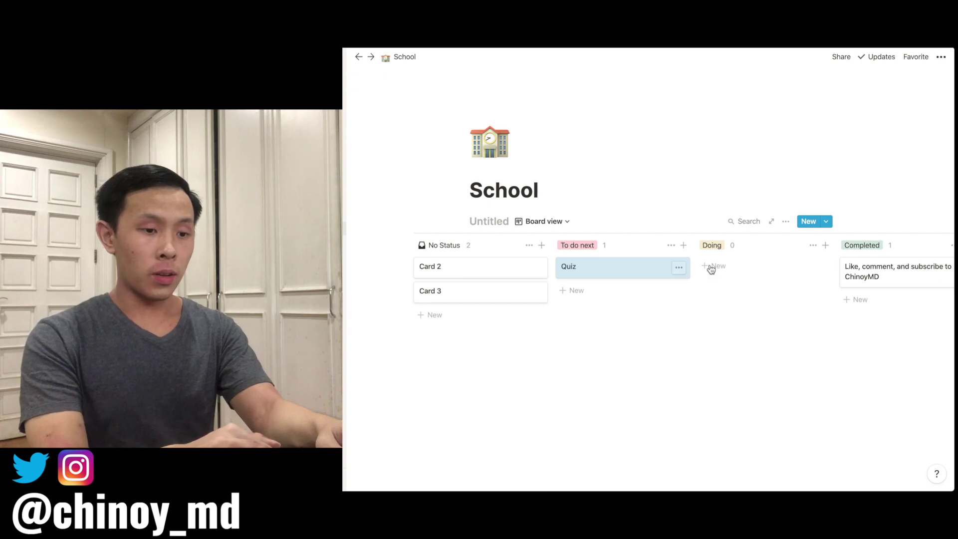
pyautogui.hscroll(2, 709, 268)
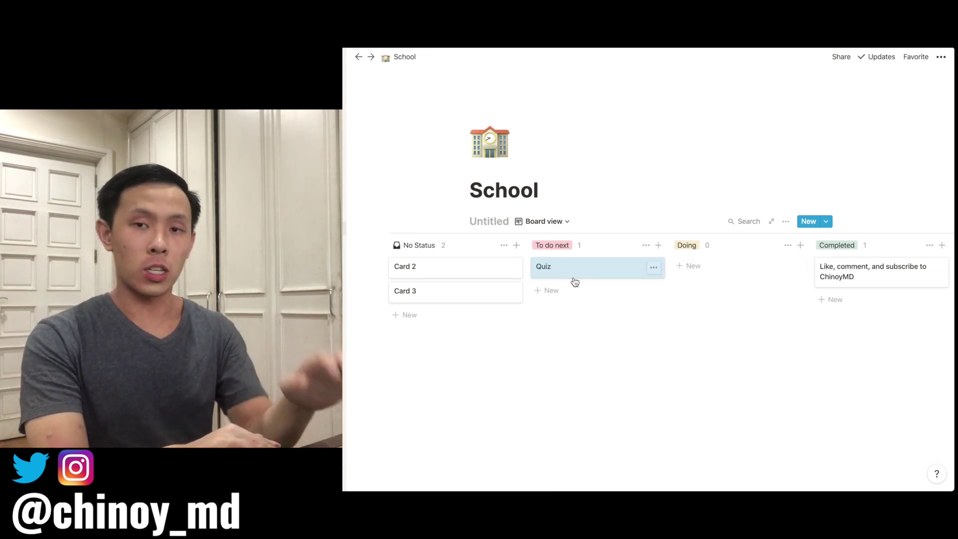
# Step: Show the Status property on the cards of the Board view
pyautogui.click(785, 222)
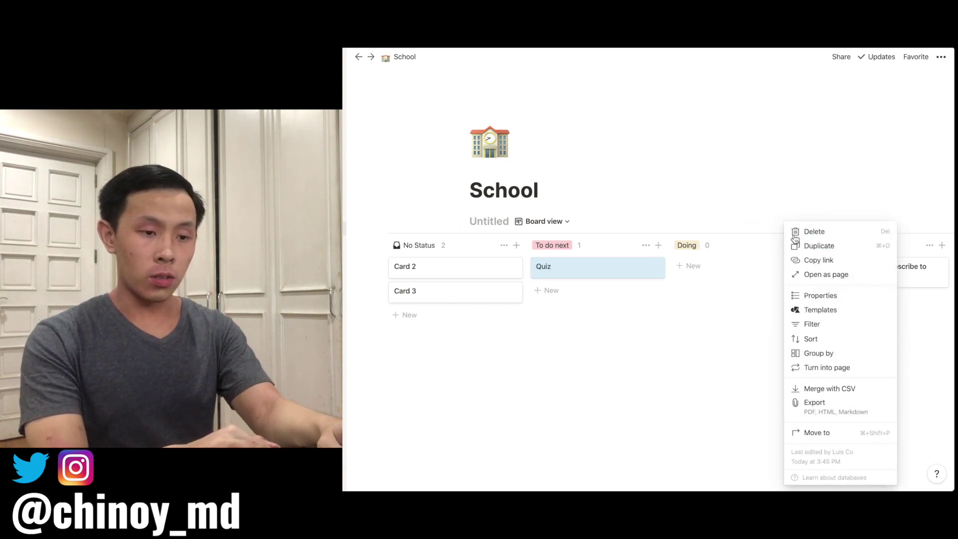
pyautogui.click(813, 299)
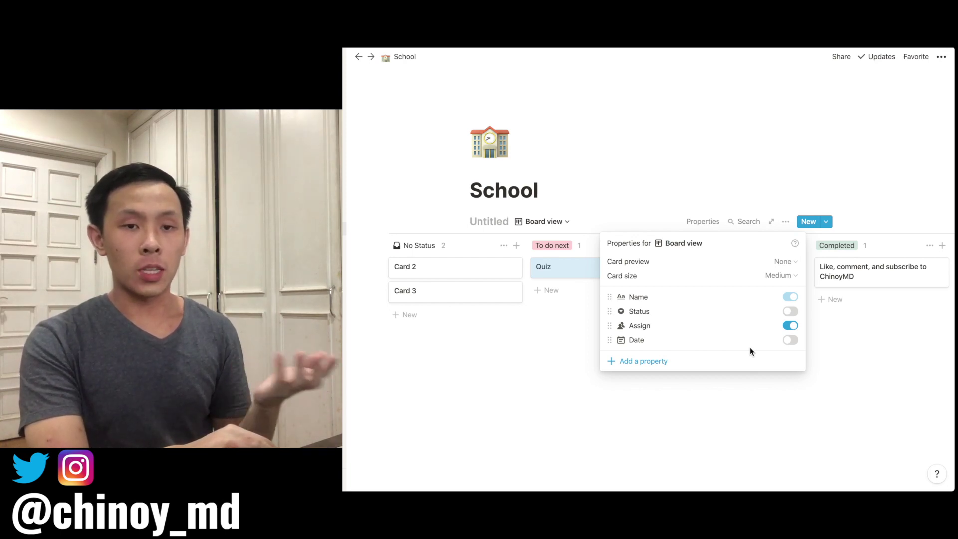
pyautogui.click(791, 312)
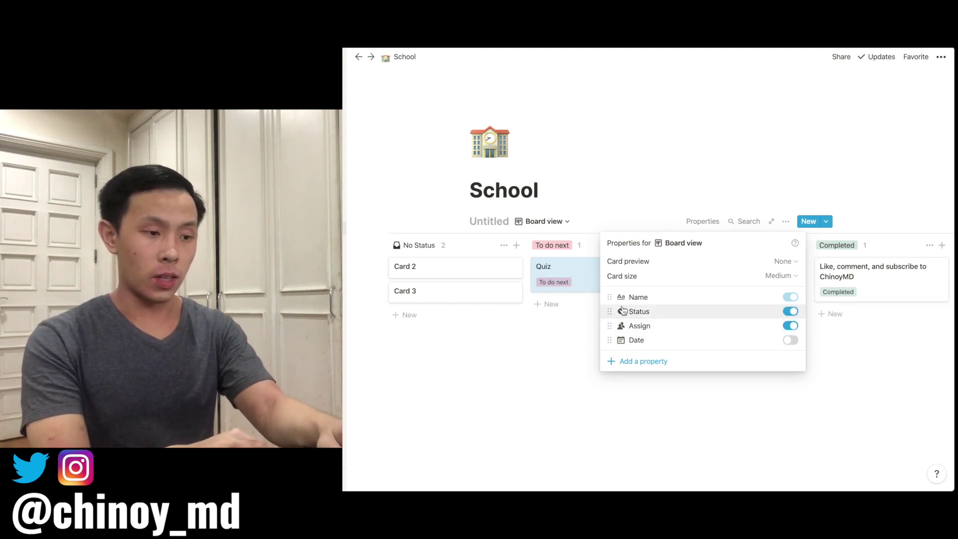
# Step: Hide the Status property and show the Date property on the cards of the Board view
pyautogui.click(558, 382)
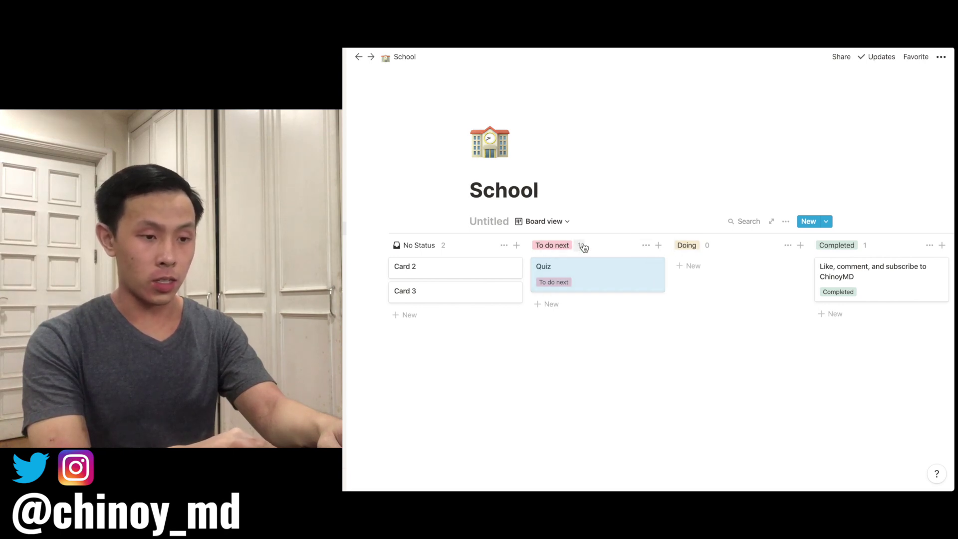
pyautogui.click(786, 221)
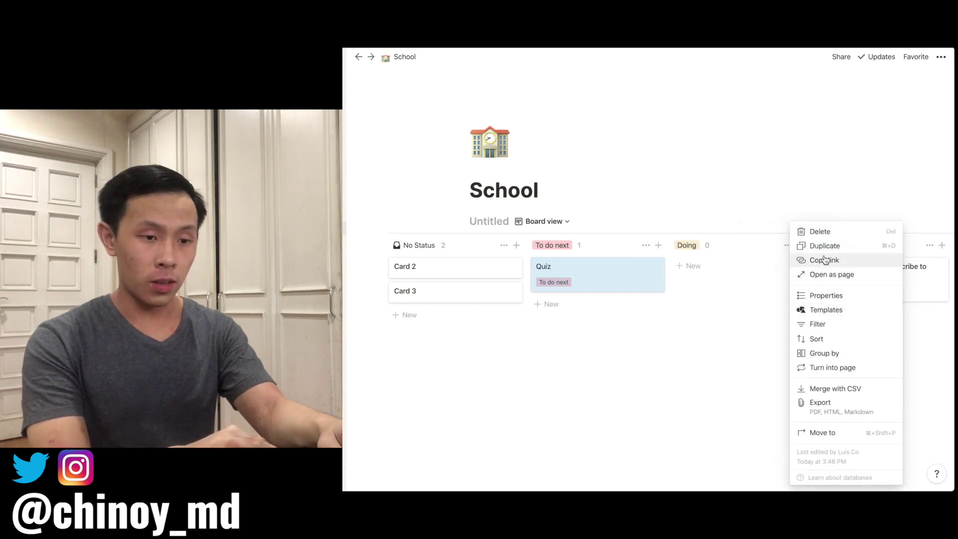
pyautogui.click(815, 295)
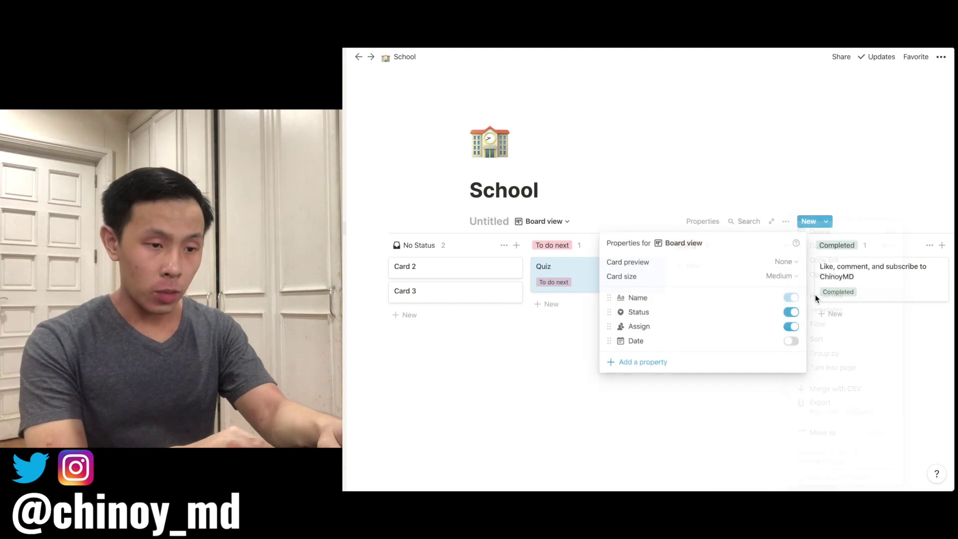
pyautogui.click(791, 314)
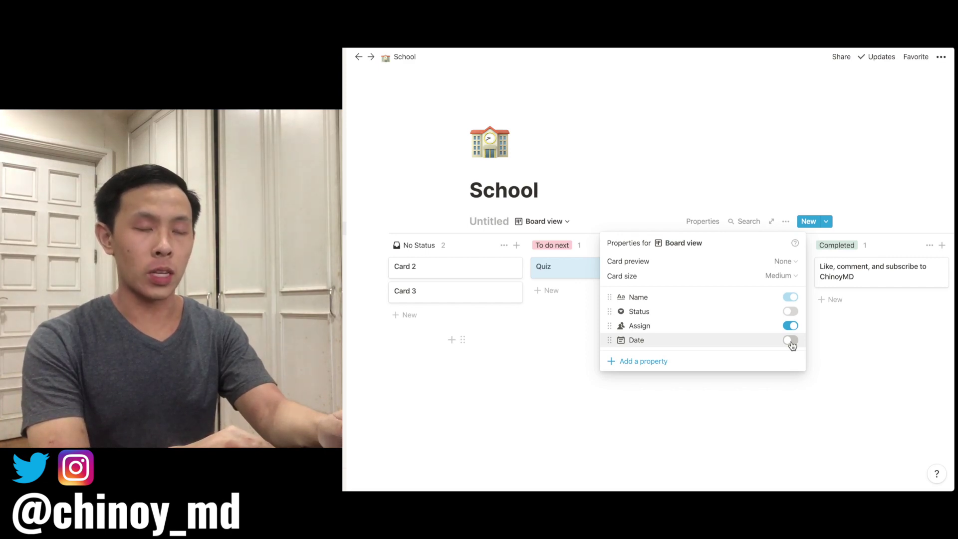
pyautogui.click(791, 341)
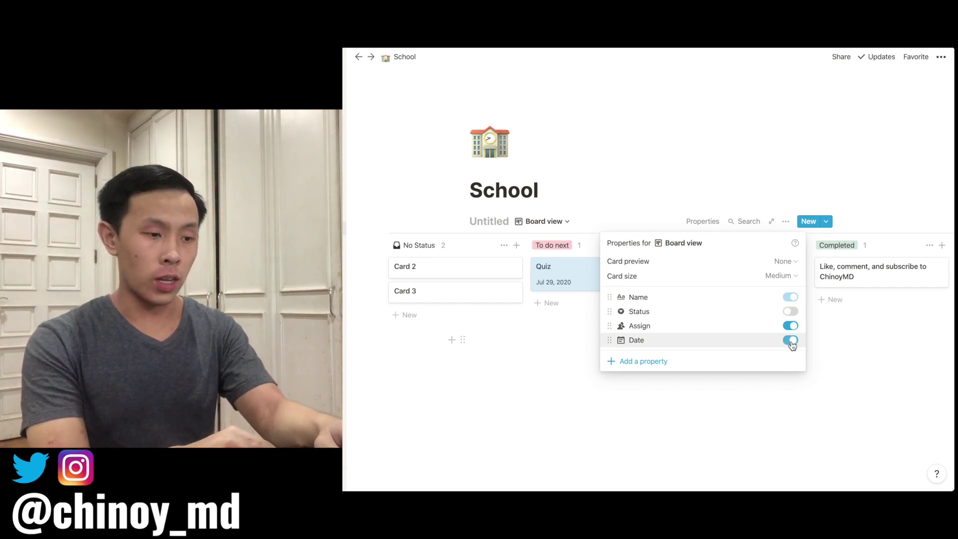
pyautogui.click(553, 368)
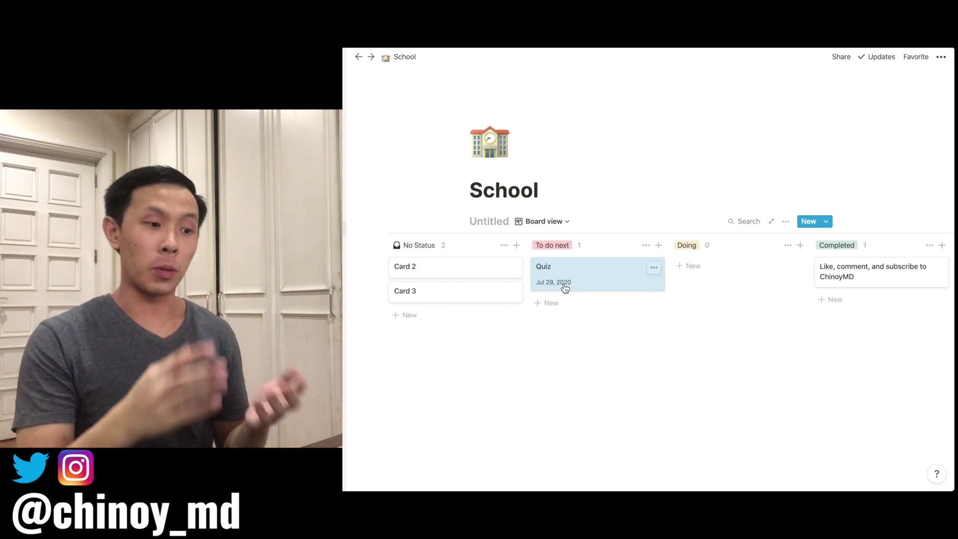
# Step: Add a sub-page below the board on the School page and title it "Cardiology"
pyautogui.click(534, 395)
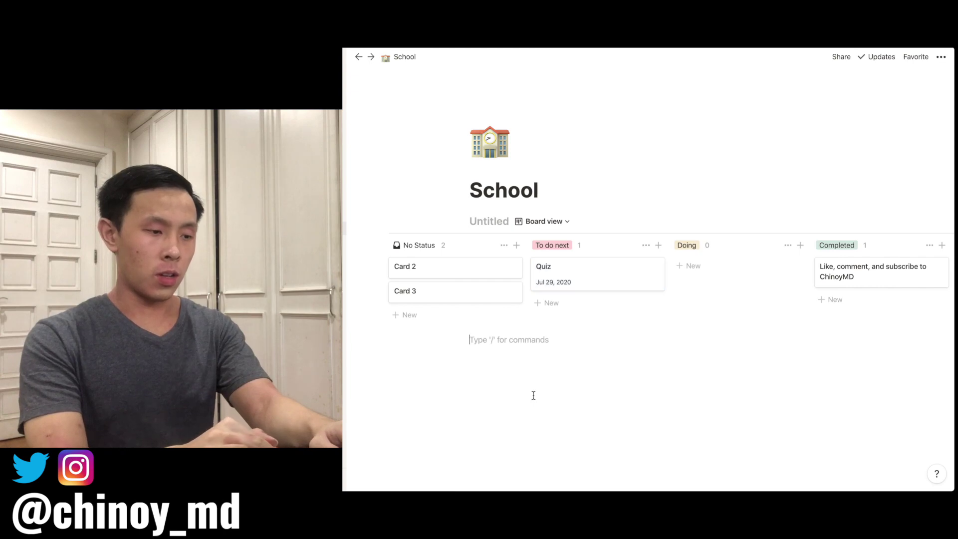
pyautogui.hscroll(-3, 524, 246)
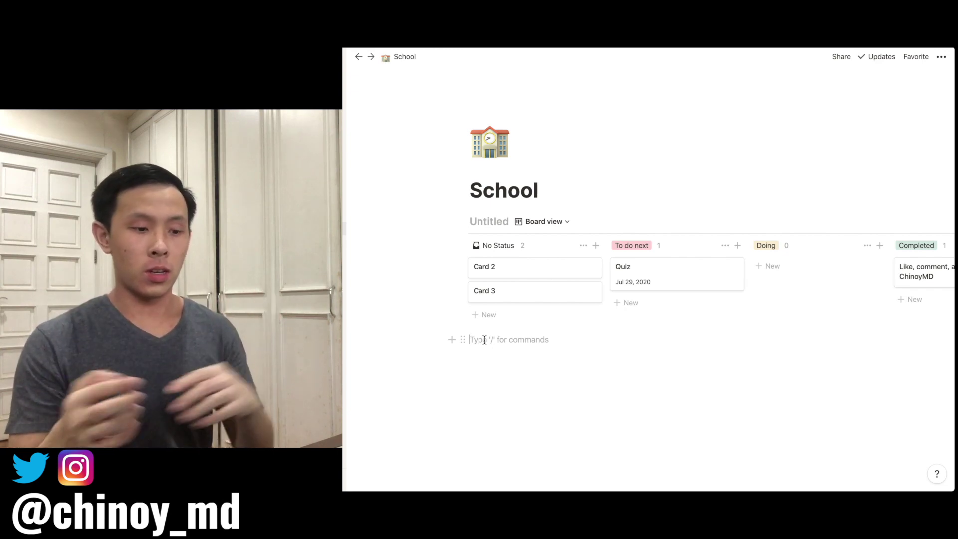
pyautogui.write('/')
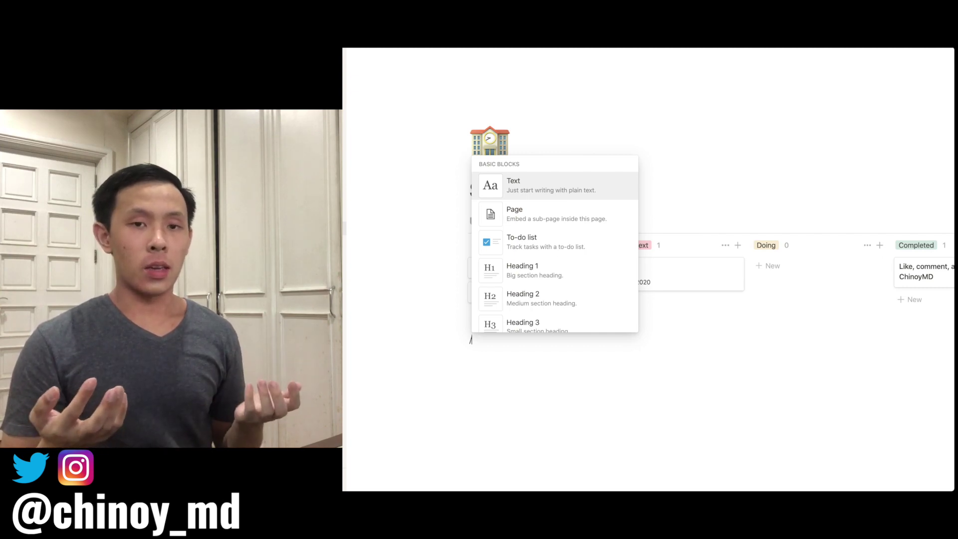
pyautogui.write('page')
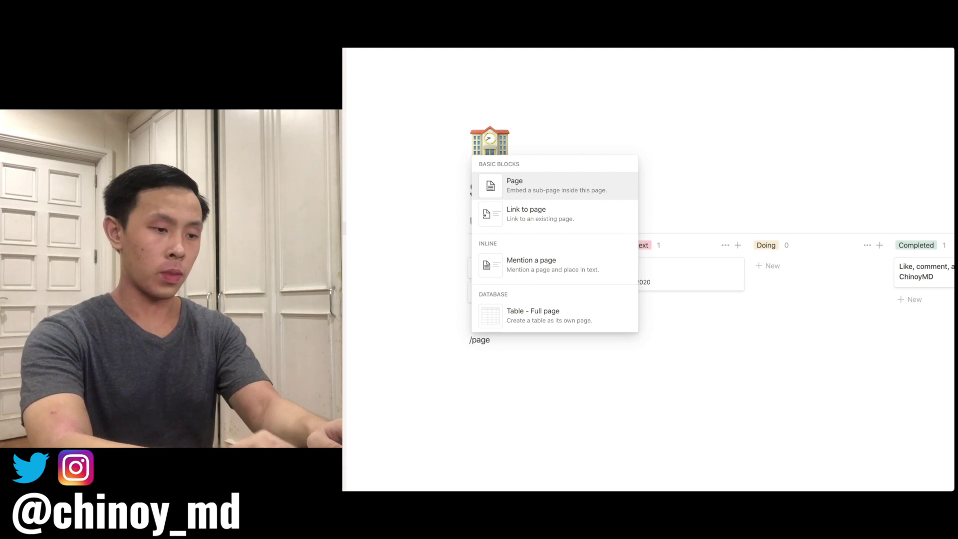
pyautogui.press('Return')
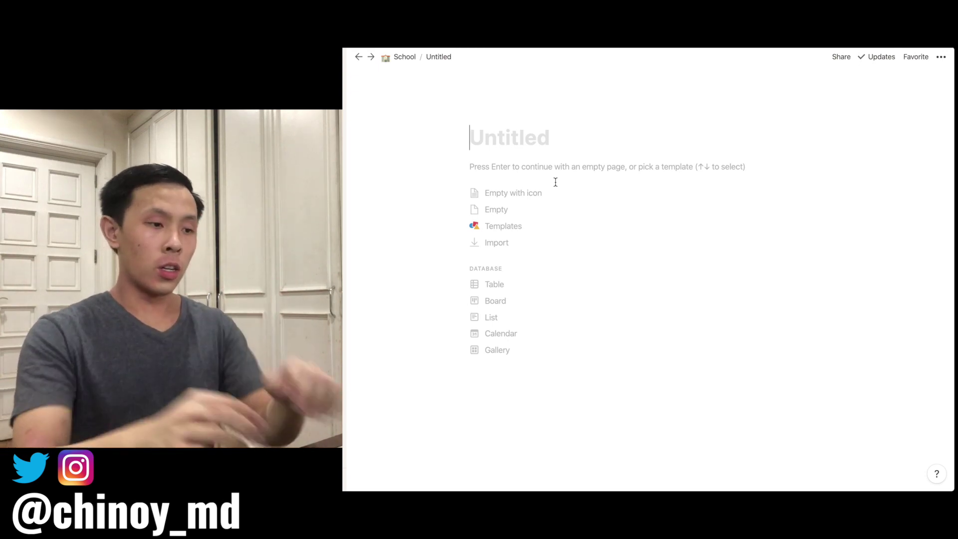
pyautogui.write('Cardi')
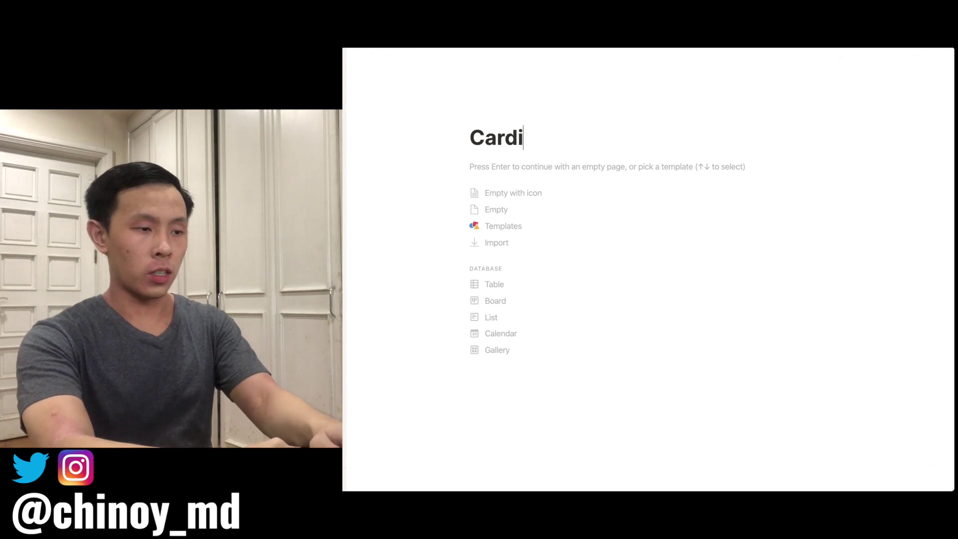
pyautogui.write('ology')
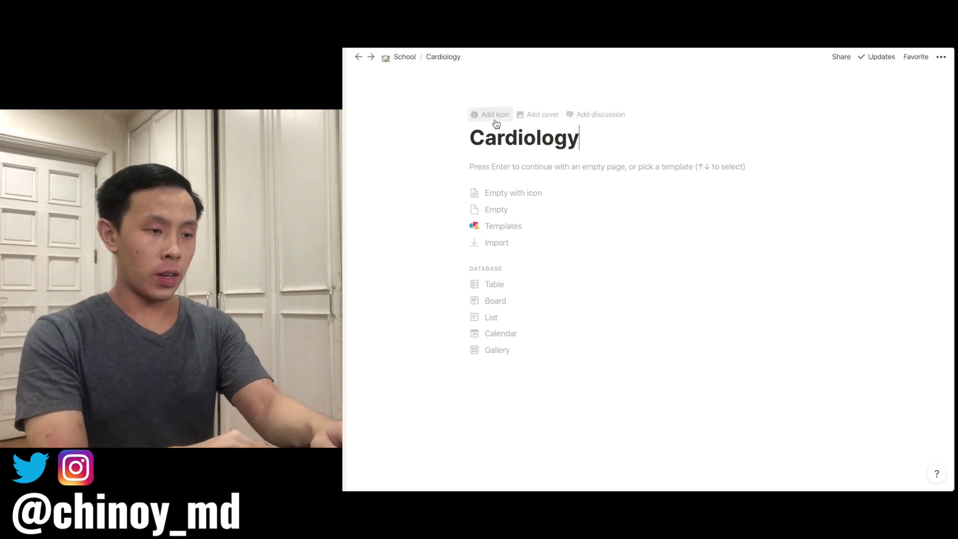
# Step: Give the Cardiology page a red heart emoji as its icon
pyautogui.click(490, 113)
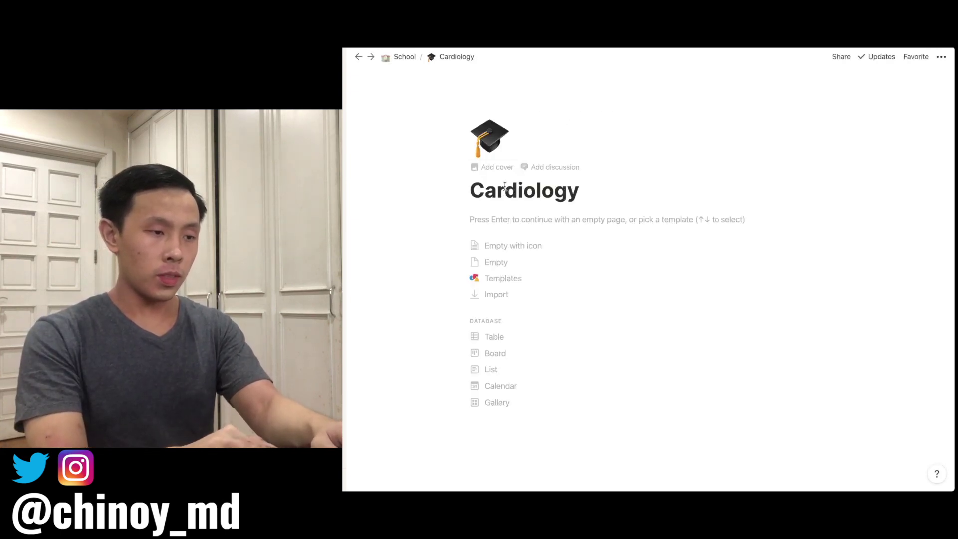
pyautogui.click(491, 136)
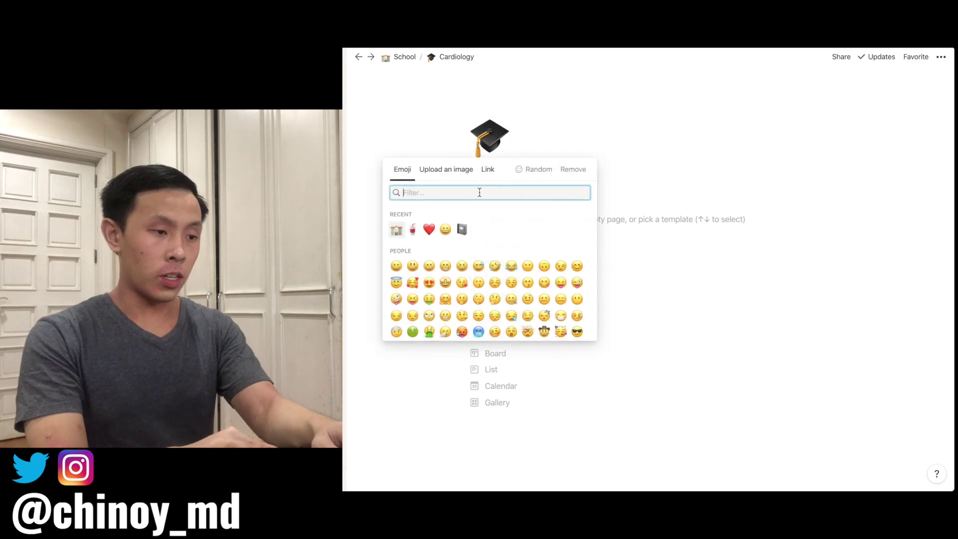
pyautogui.click(428, 230)
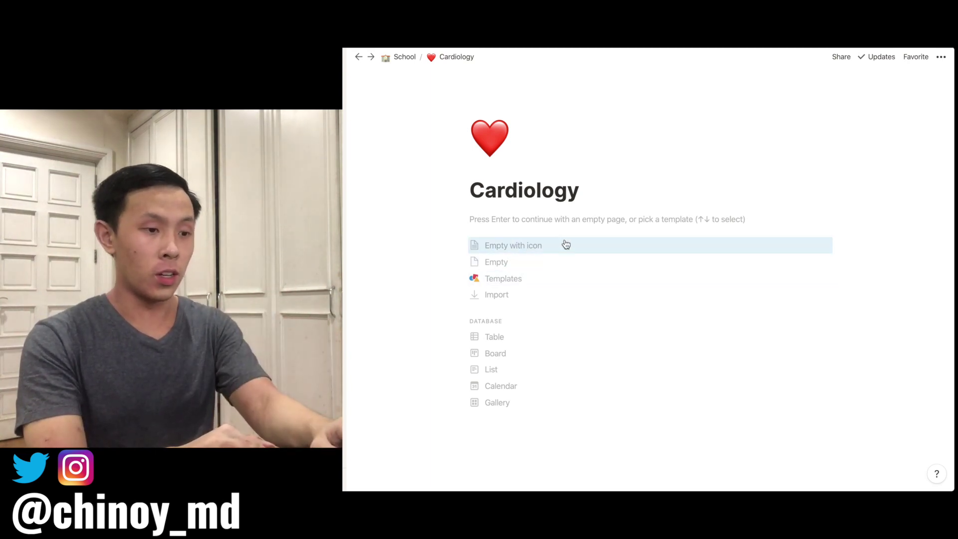
# Step: Start the Cardiology page as an empty page and insert a full-page table in it
pyautogui.click(548, 222)
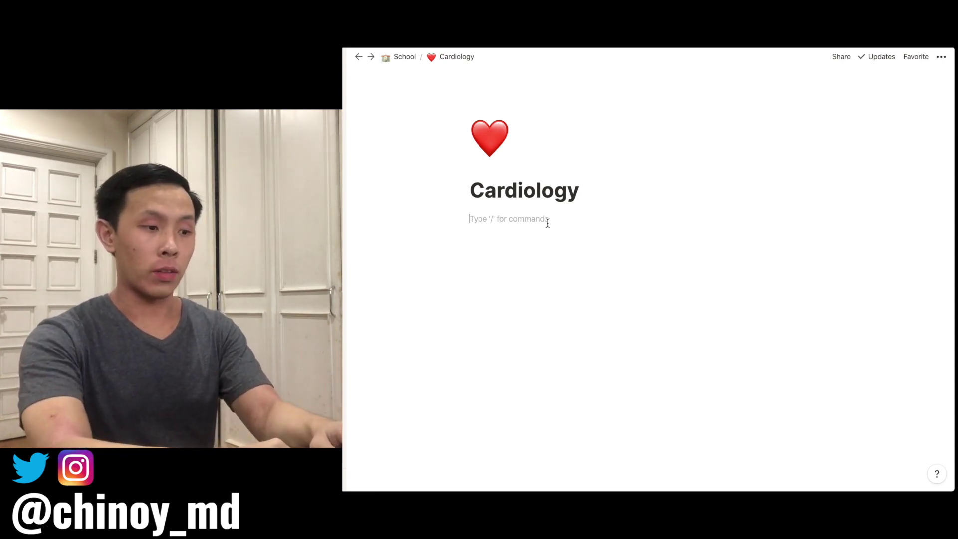
pyautogui.write('/table')
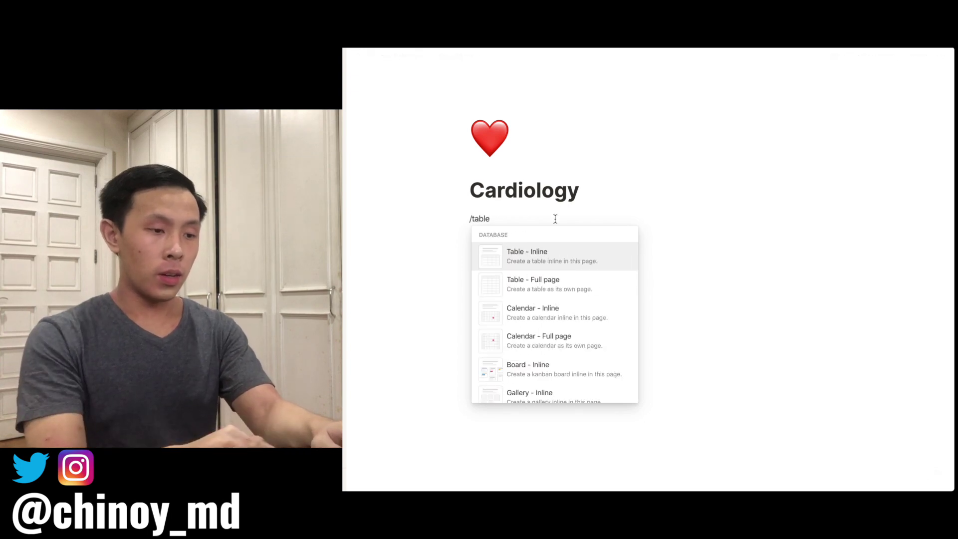
pyautogui.click(551, 290)
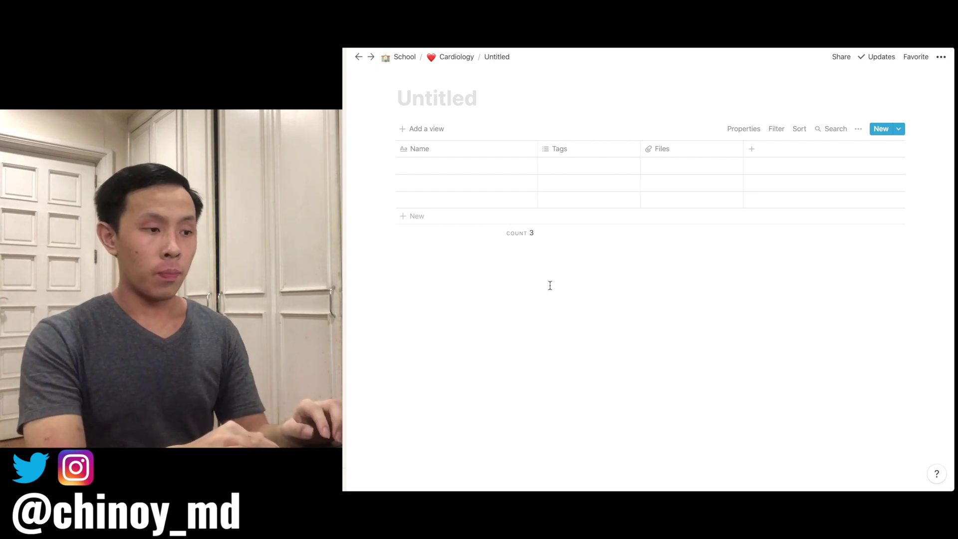
# Step: Return to the Cardiology page and delete the untitled full-page table from it
pyautogui.click(453, 57)
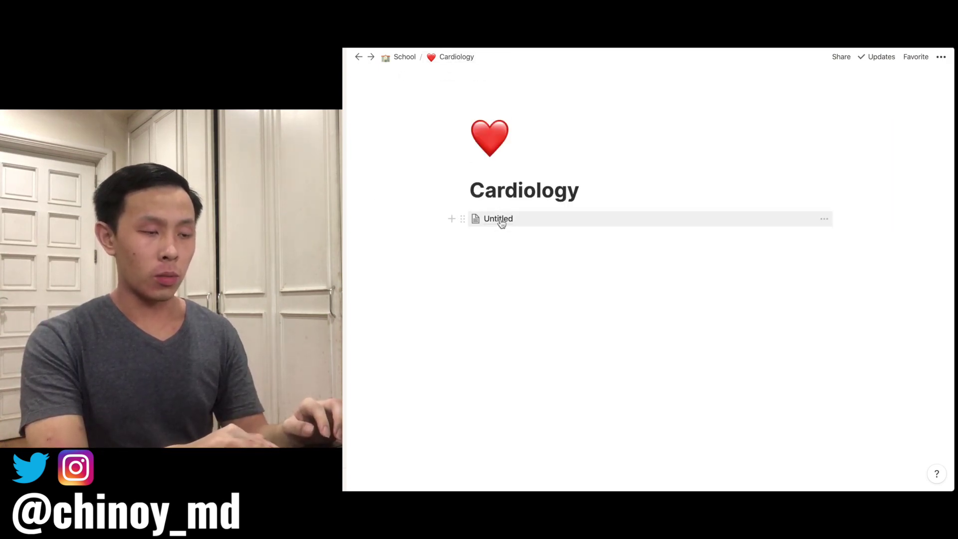
pyautogui.click(824, 219)
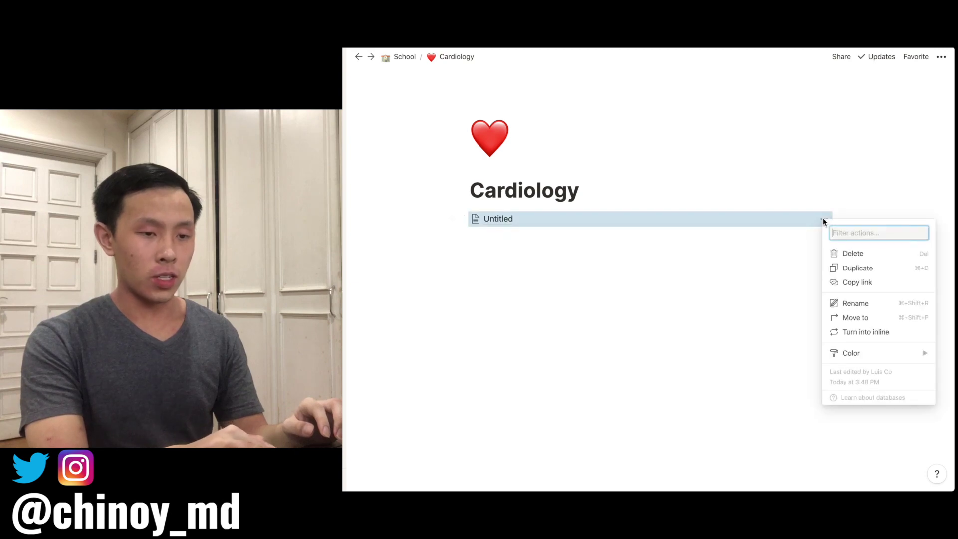
pyautogui.click(854, 254)
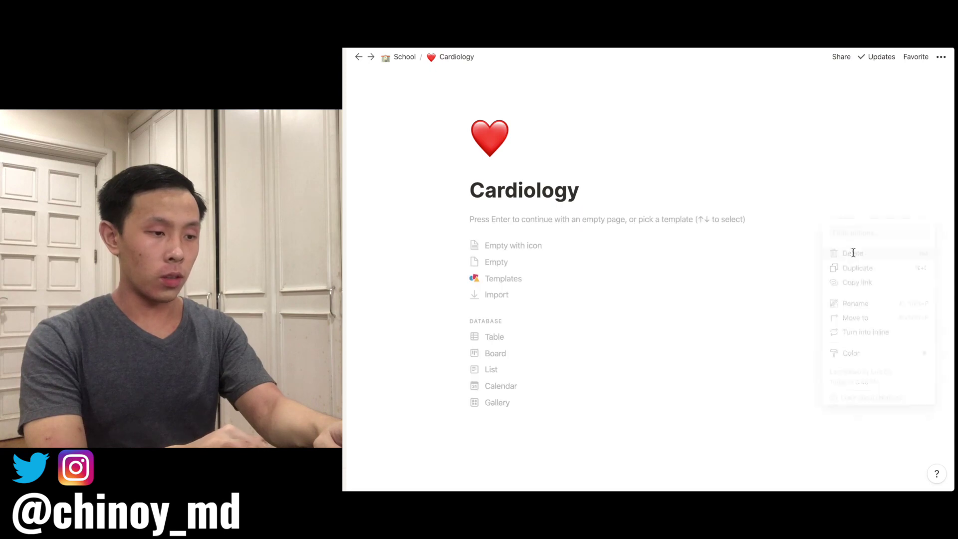
# Step: Insert an inline table in the Cardiology page and title it "Notes"
pyautogui.press('Return')
pyautogui.write('/table')
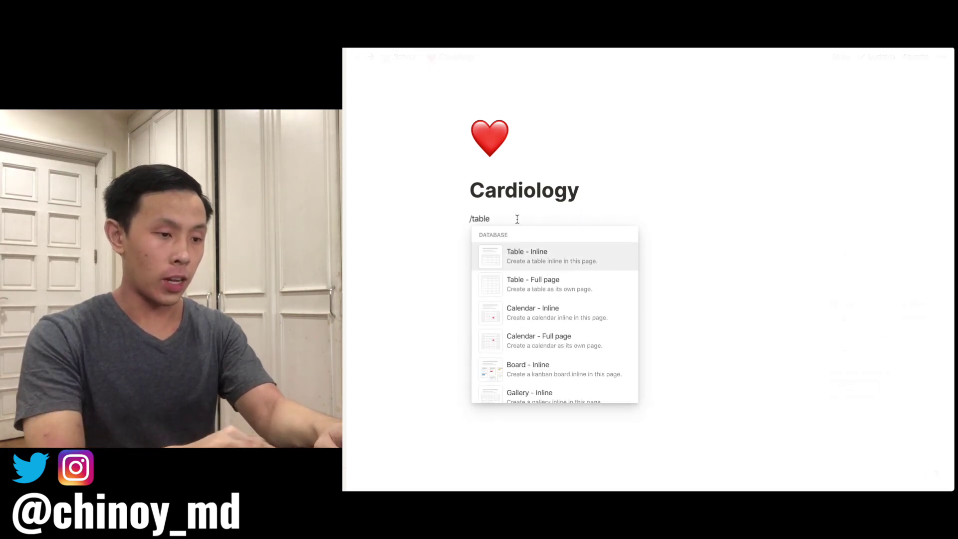
pyautogui.click(539, 258)
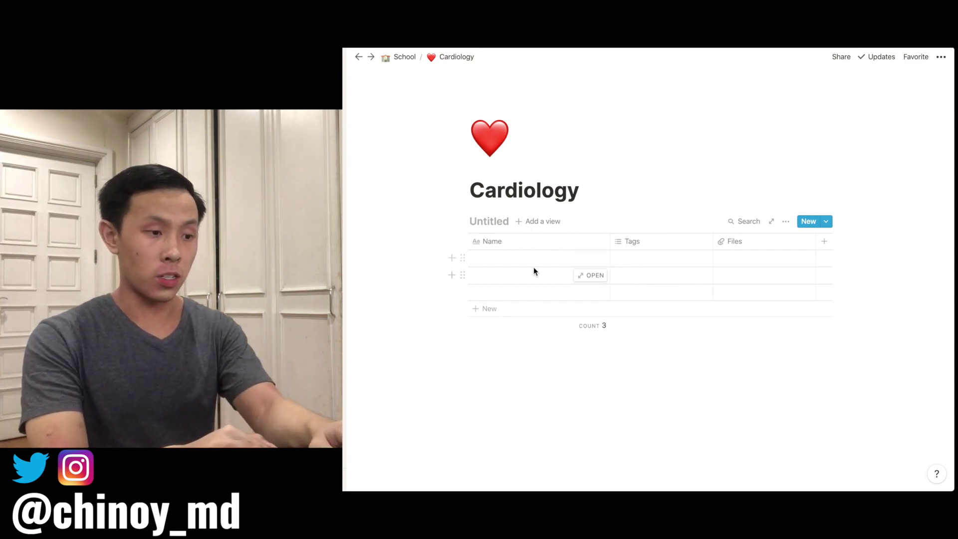
pyautogui.write('Notes')
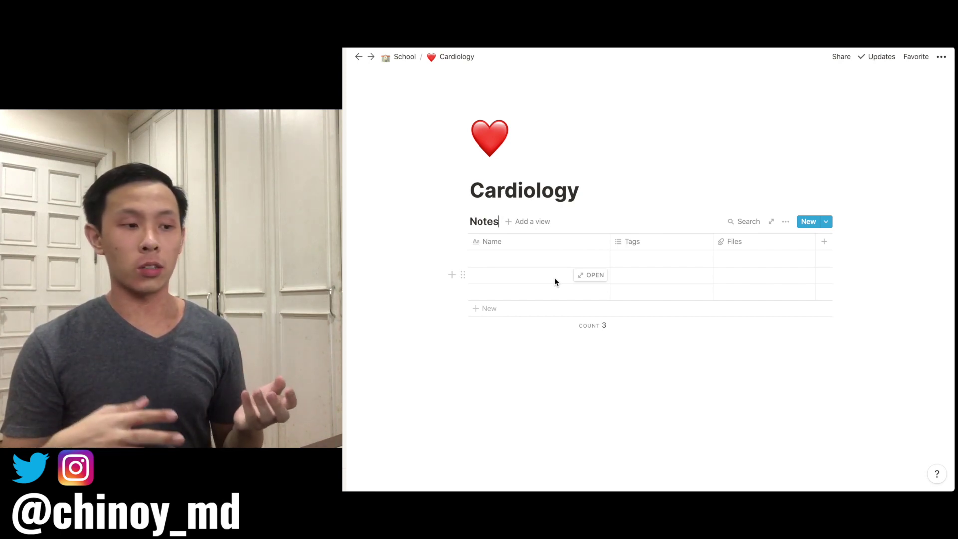
# Step: Name the first entry of the Notes table "Heart Physiology"
pyautogui.click(525, 264)
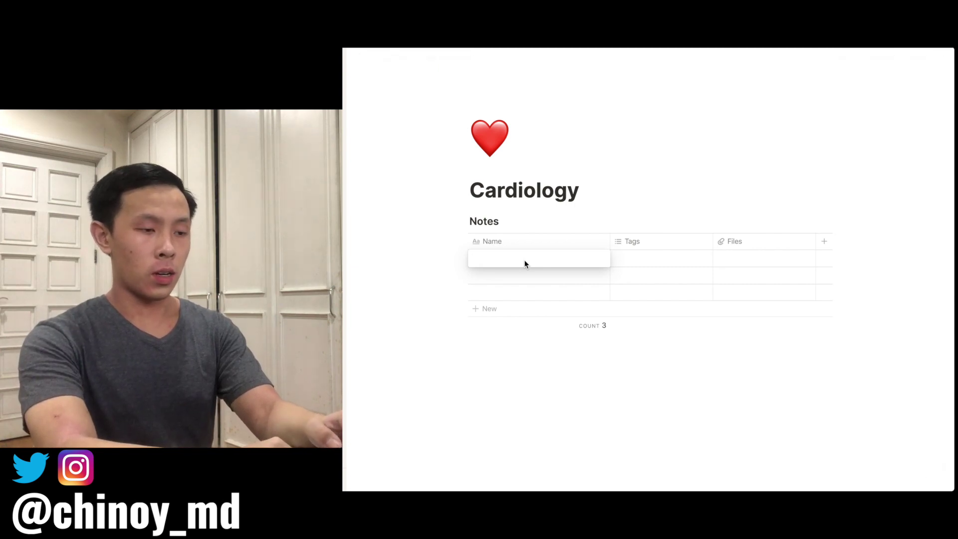
pyautogui.write('Heart Physio')
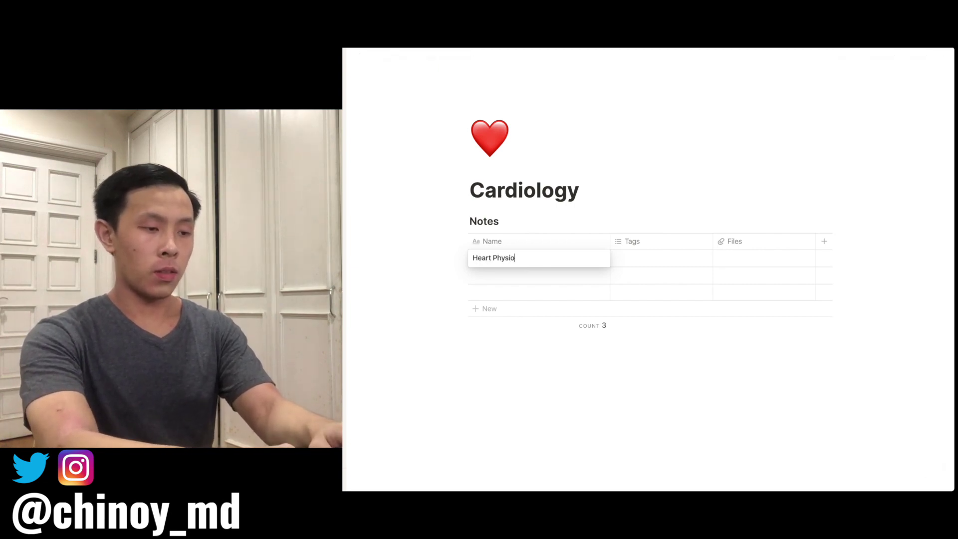
pyautogui.write('logy')
pyautogui.press('Escape')
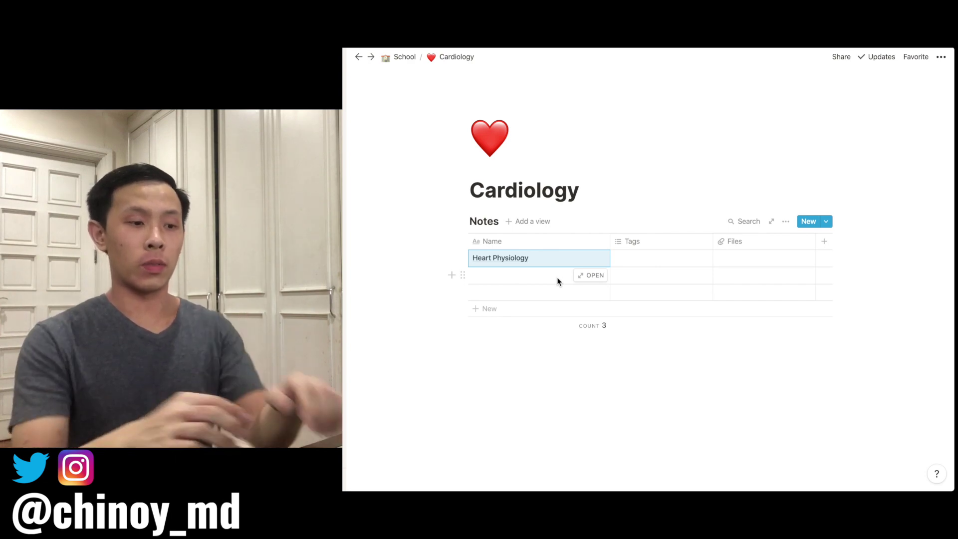
# Step: Create the tags "Lecture", "SGD" and "Book" and assign all three to the Heart Physiology entry
pyautogui.click(638, 259)
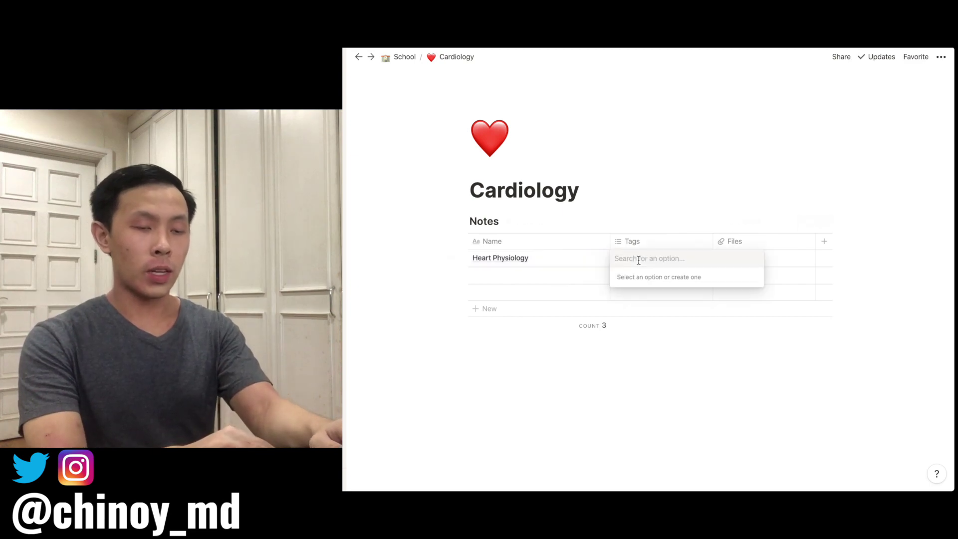
pyautogui.write('L')
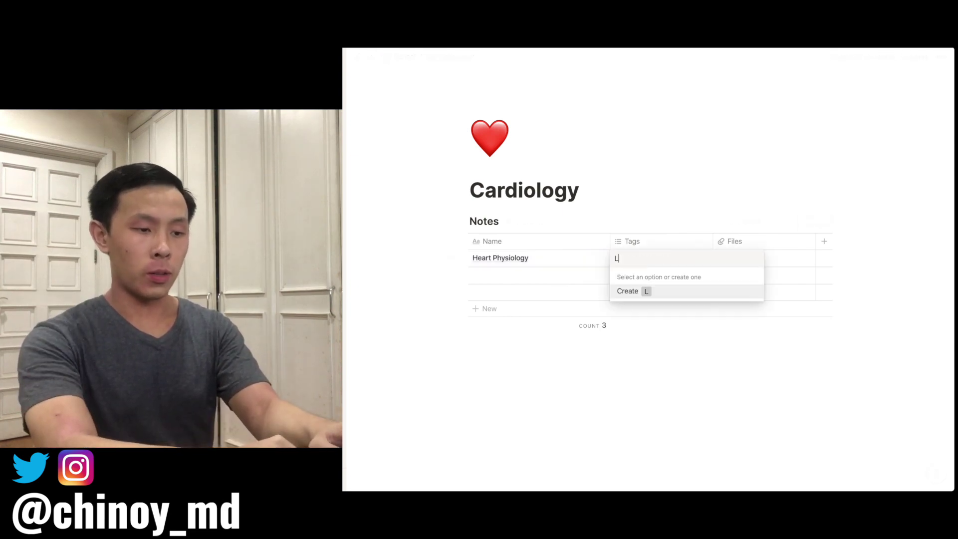
pyautogui.write('ecture')
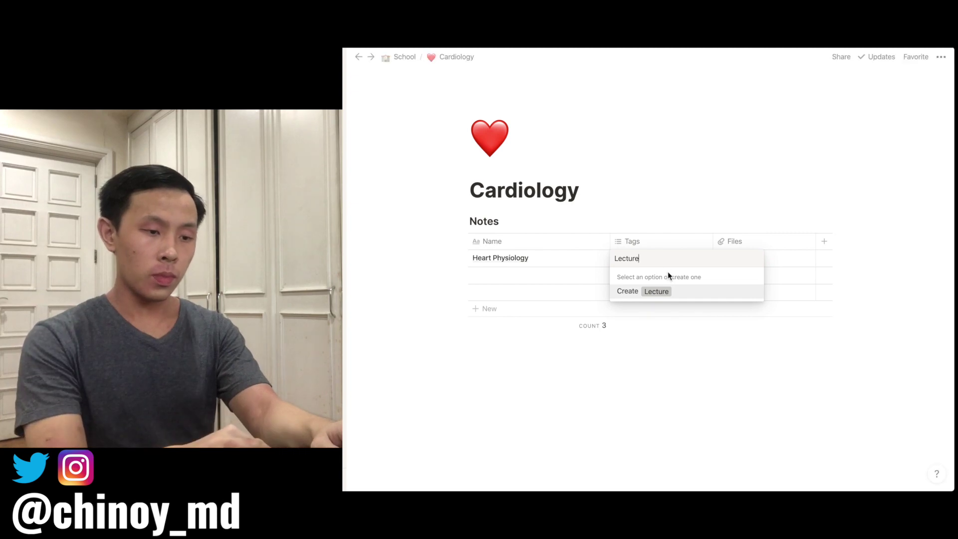
pyautogui.click(666, 295)
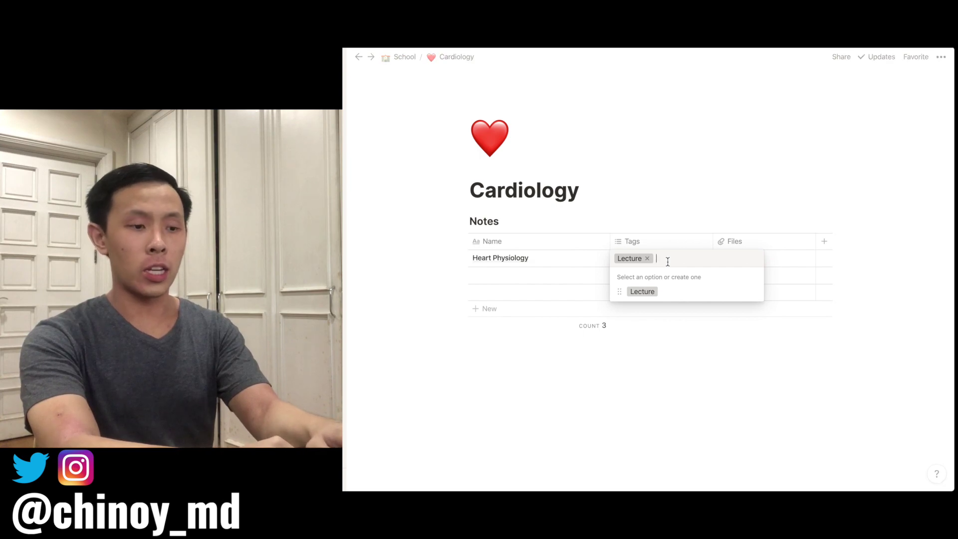
pyautogui.write('SGD')
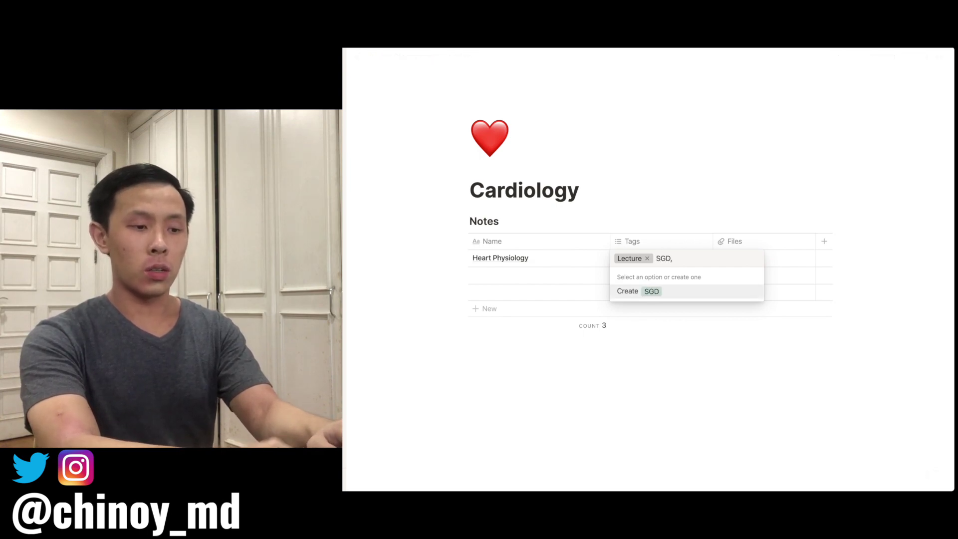
pyautogui.press('Return')
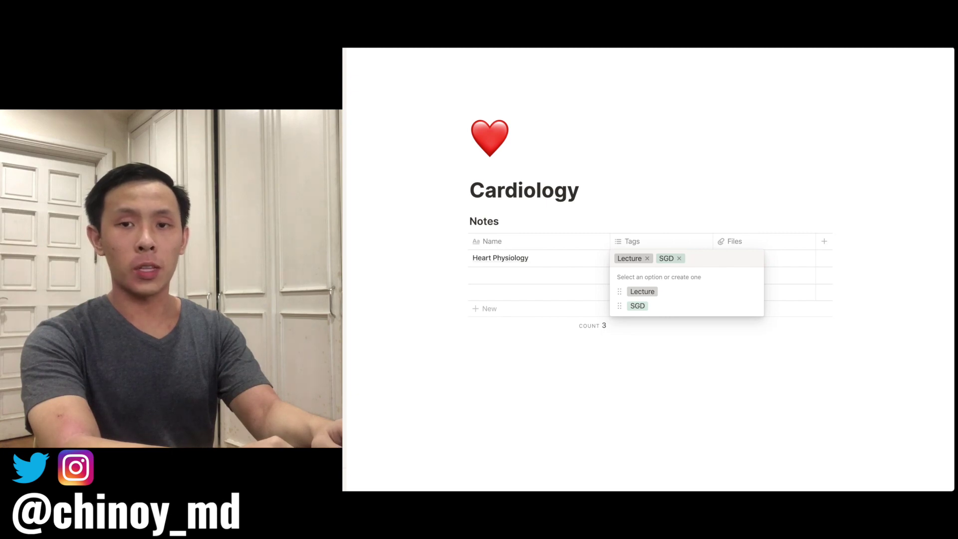
pyautogui.write('B')
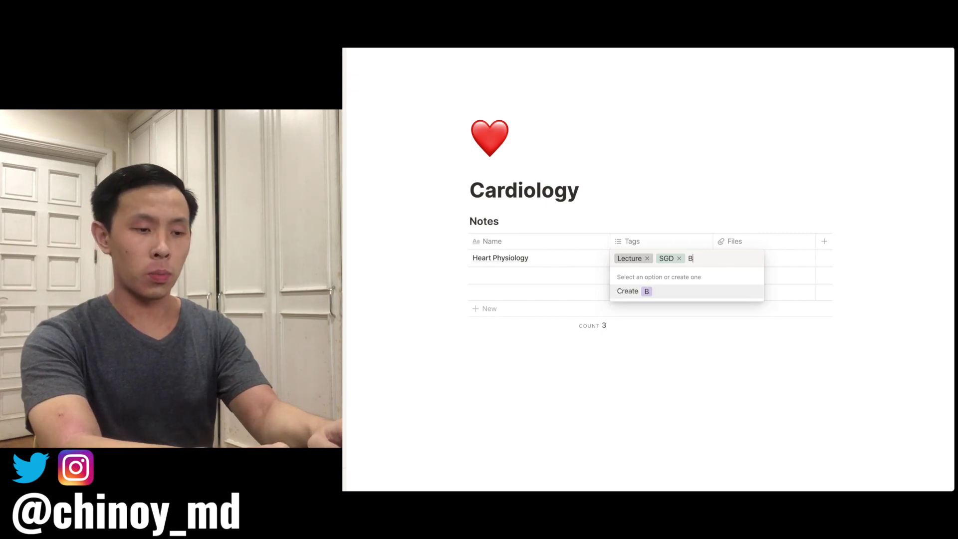
pyautogui.write('ook')
pyautogui.press('Return')
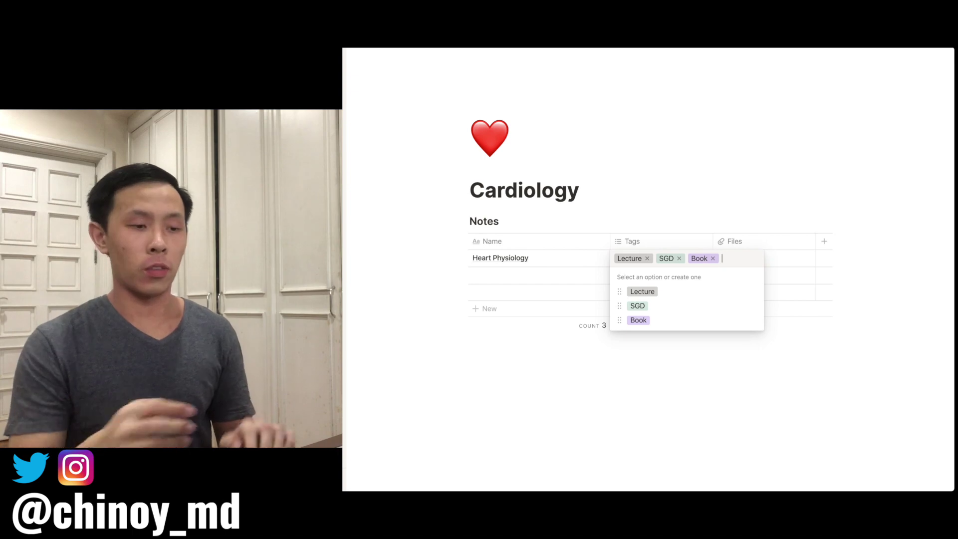
pyautogui.press('Escape')
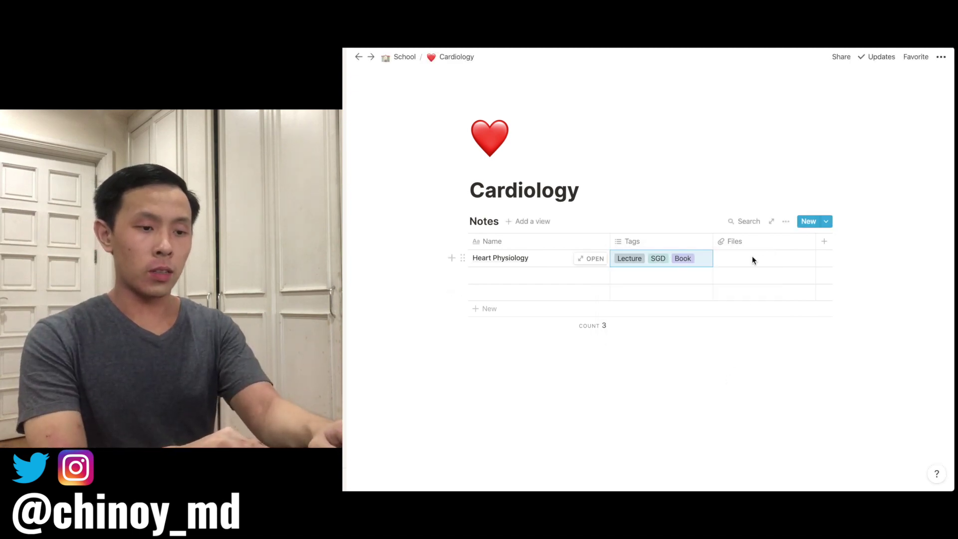
pyautogui.click(752, 258)
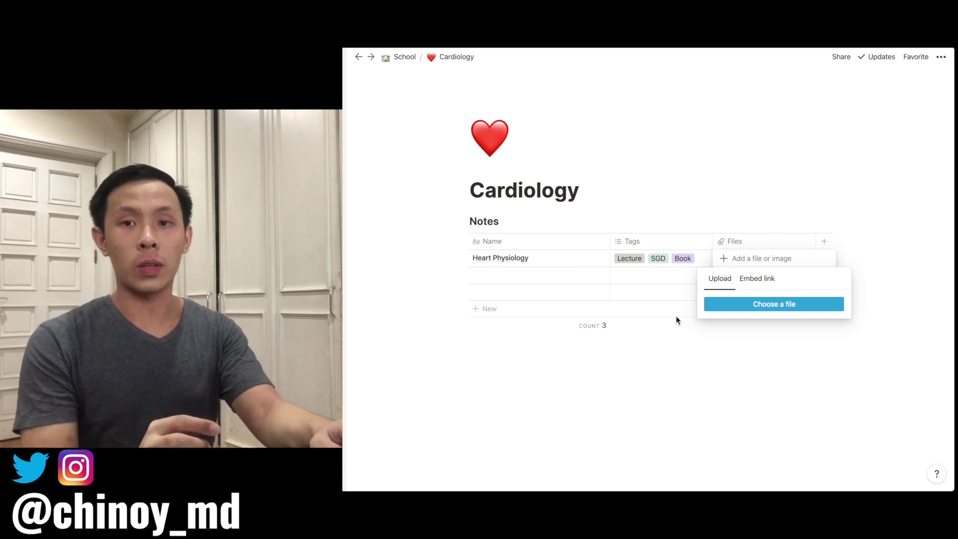
pyautogui.press('Escape')
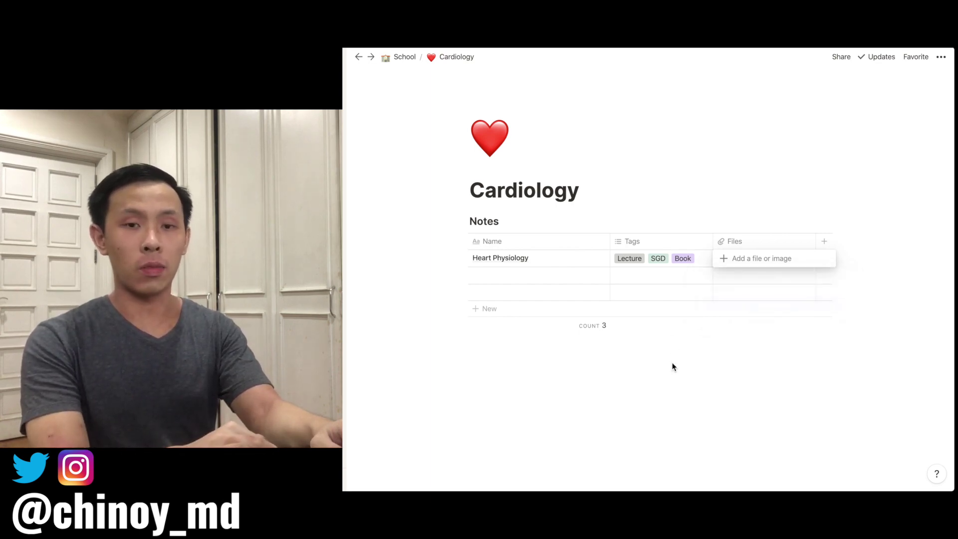
pyautogui.press('Escape')
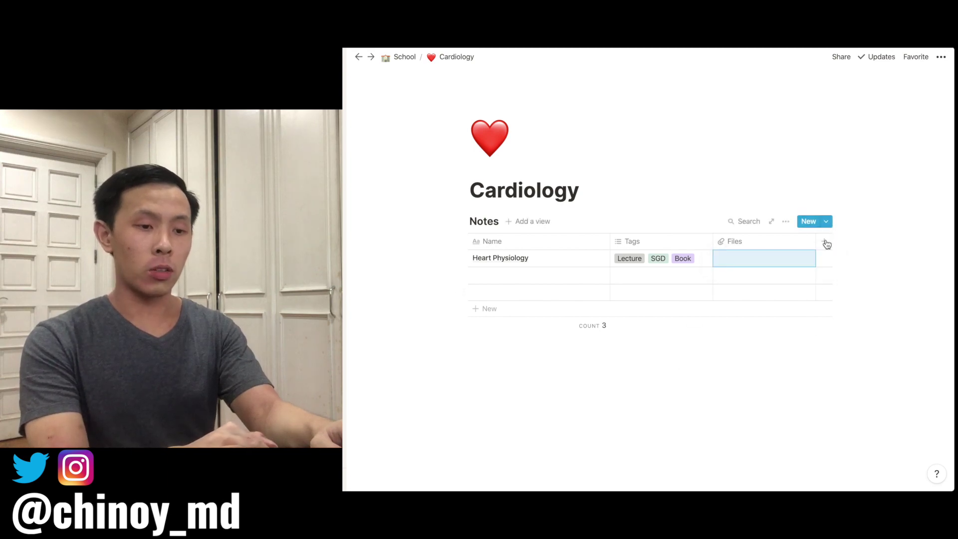
# Step: Add a text column named "Lecturer" to the Notes table
pyautogui.click(825, 241)
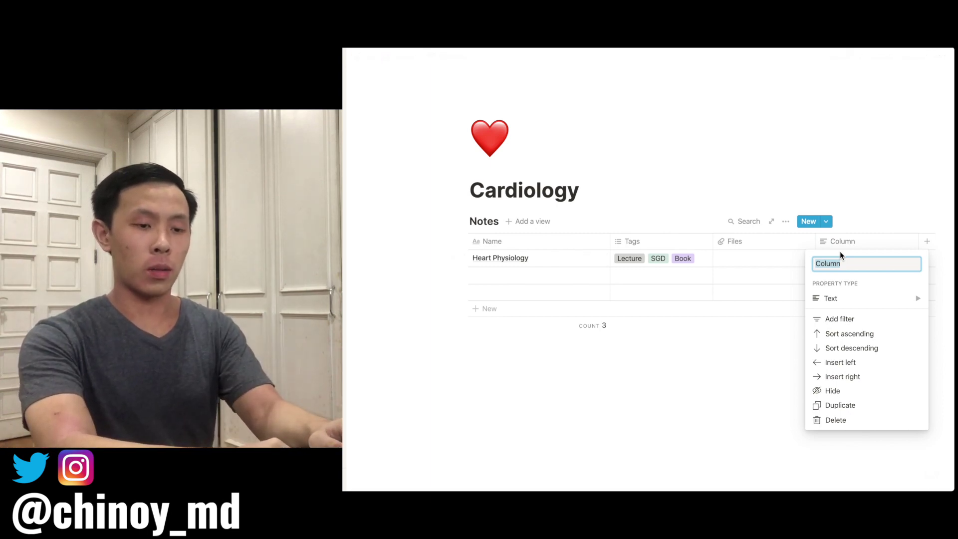
pyautogui.write('Lecture')
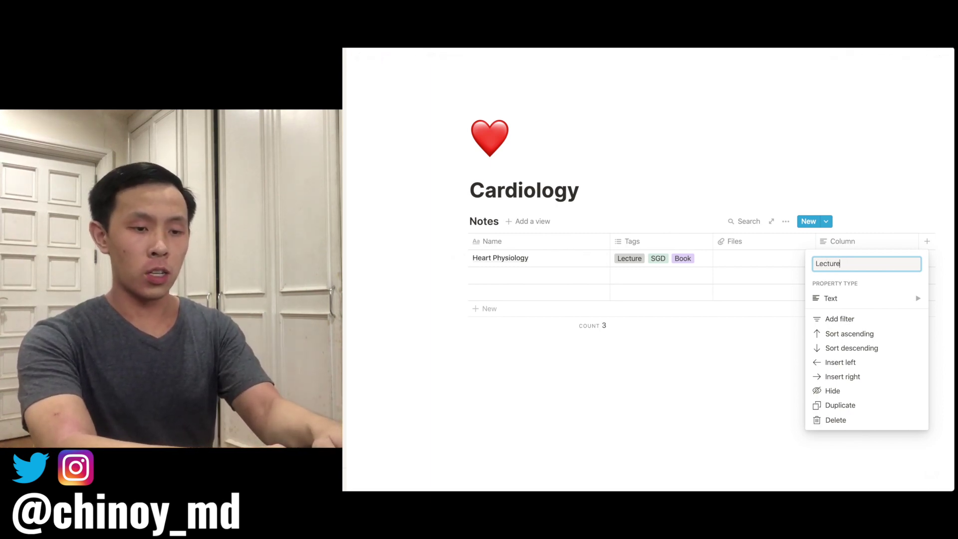
pyautogui.write('r')
pyautogui.press('Return')
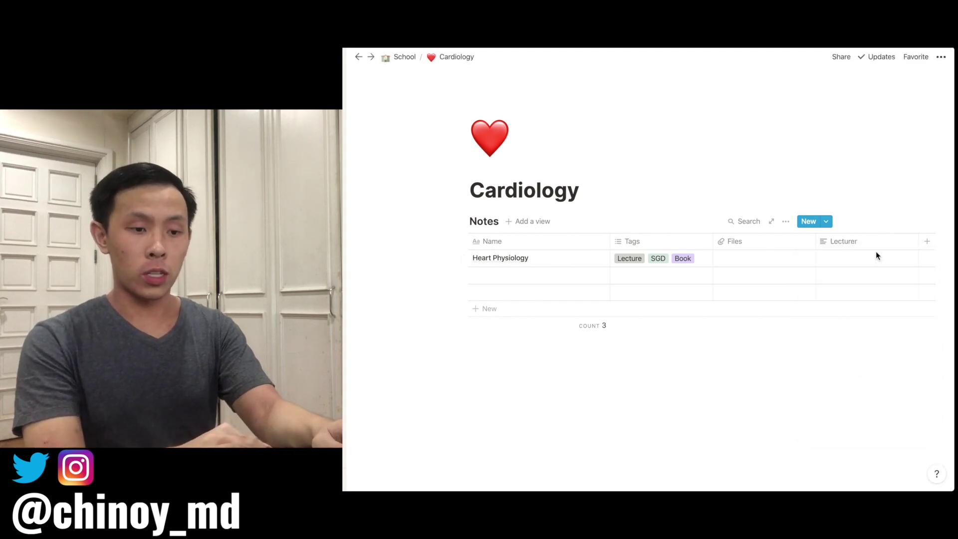
# Step: Add a column named "Week" to the Notes table and set its property type to Number
pyautogui.hscroll(2, 729, 283)
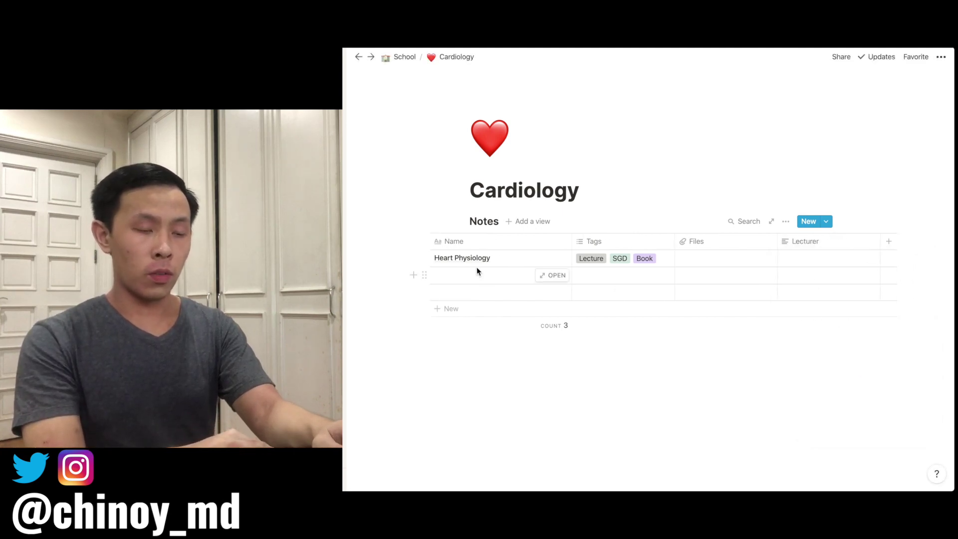
pyautogui.click(891, 243)
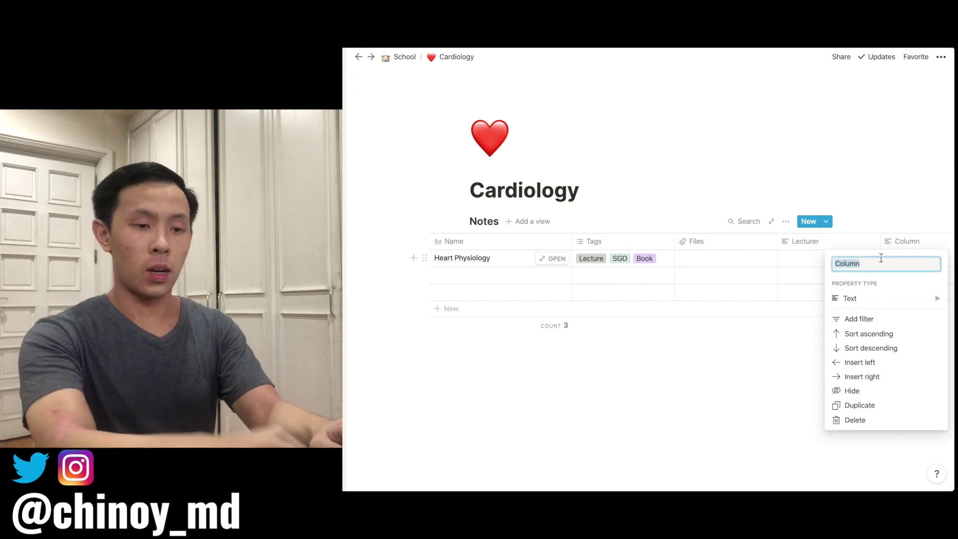
pyautogui.write('Week')
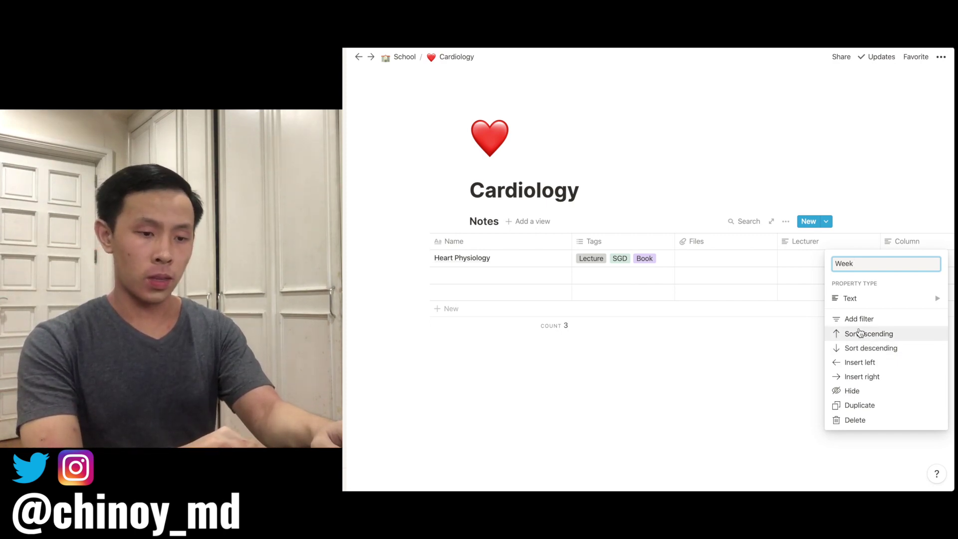
pyautogui.click(856, 299)
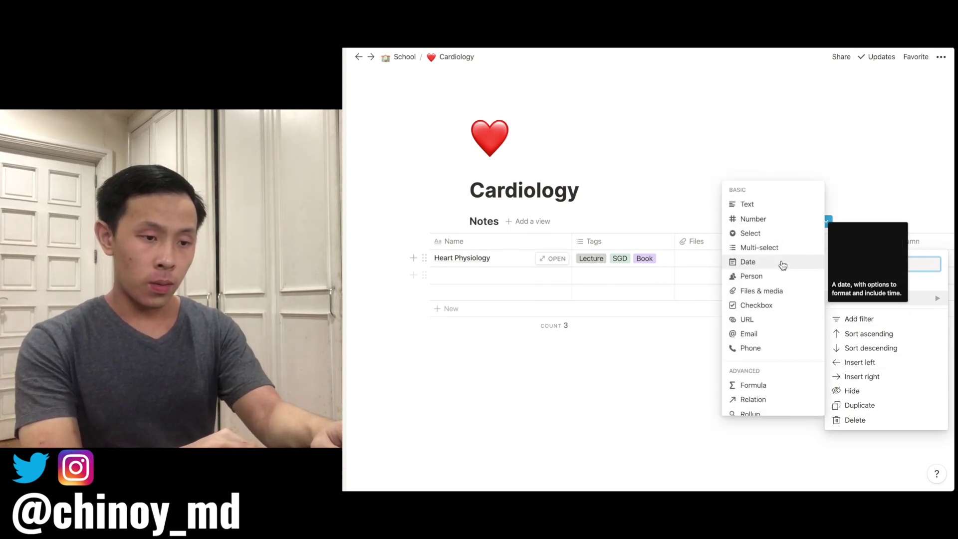
pyautogui.click(755, 219)
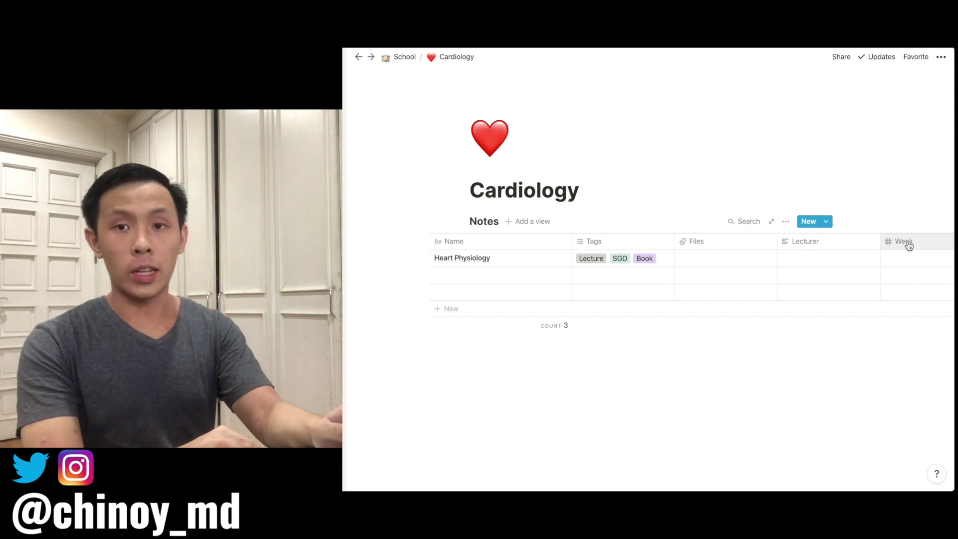
# Step: Move the Week column in front of the Name column and set the Heart Physiology entry's week to 1
pyautogui.moveTo(909, 246); pyautogui.dragTo(433, 246)
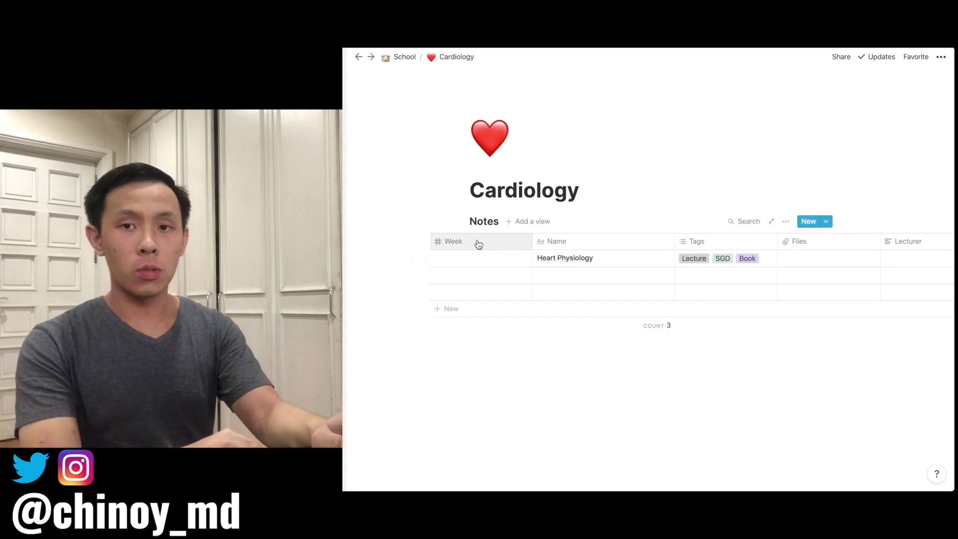
pyautogui.click(469, 259)
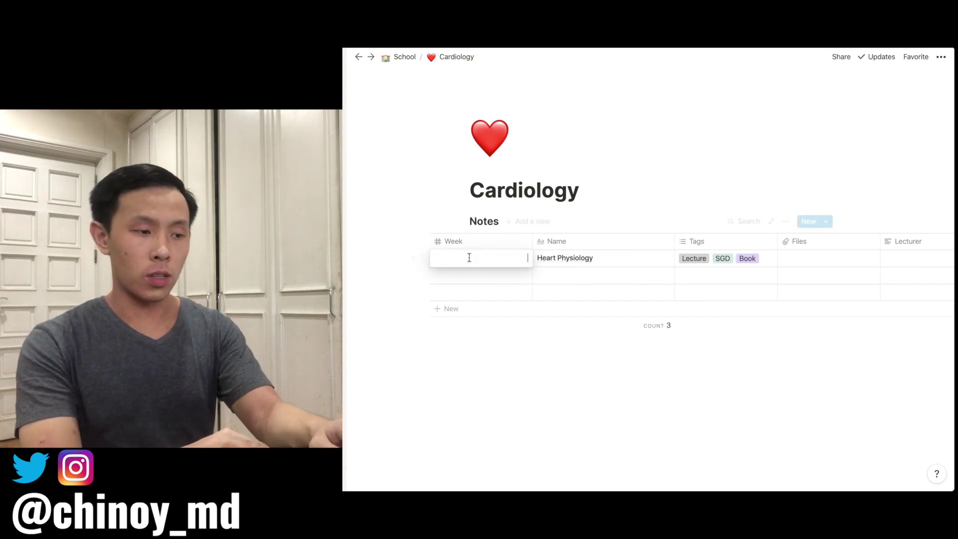
pyautogui.write('1')
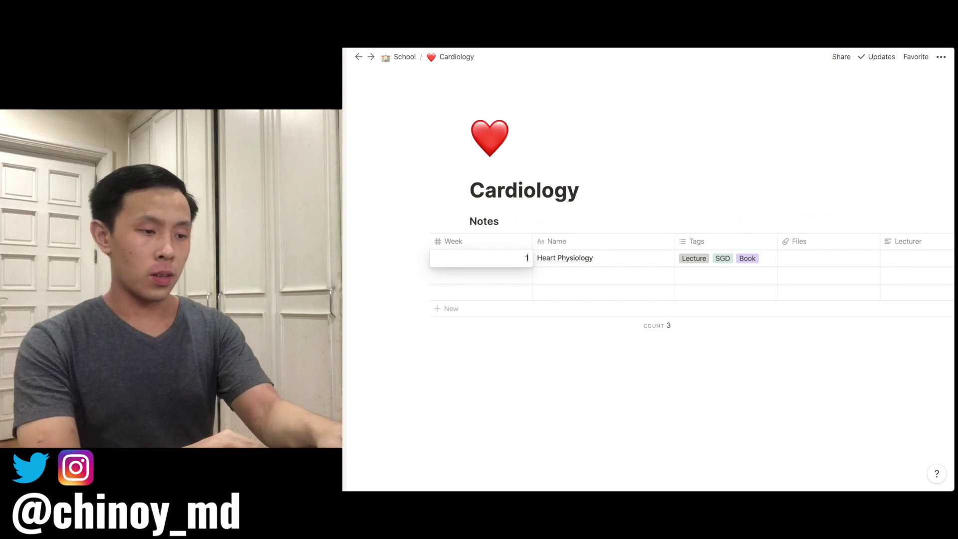
pyautogui.press('Return')
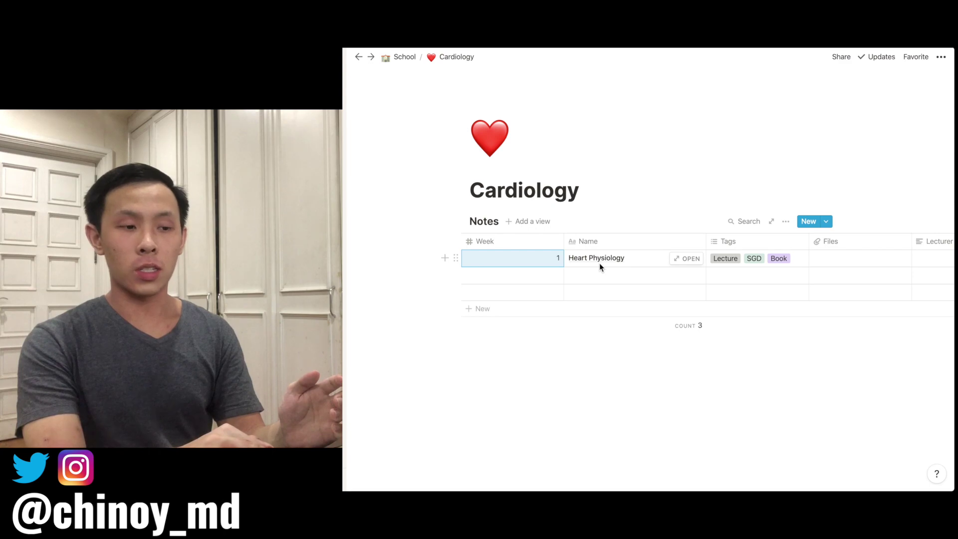
# Step: Look over the Notes table columns, then open the Heart Physiology entry to review its properties and close it again
pyautogui.hscroll(3, 636, 274)
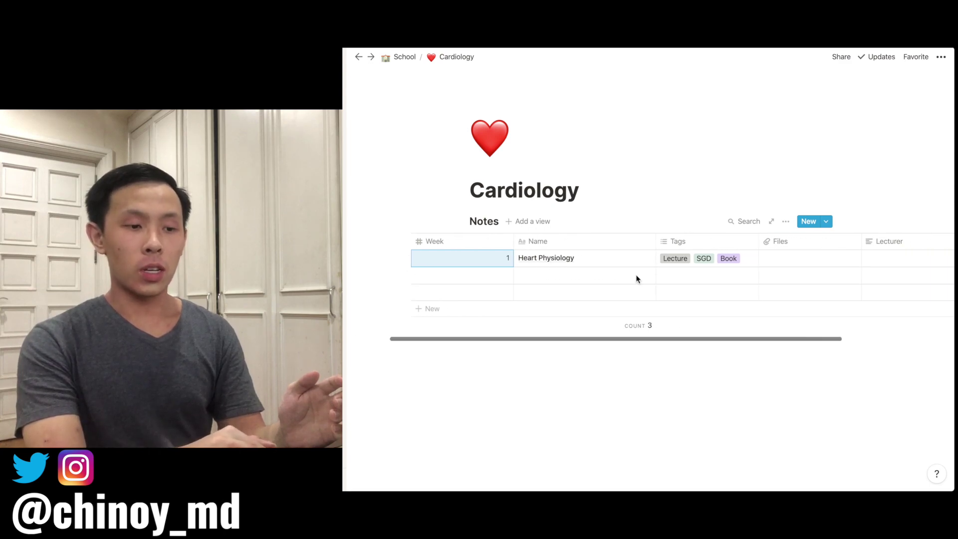
pyautogui.hscroll(1, 636, 276)
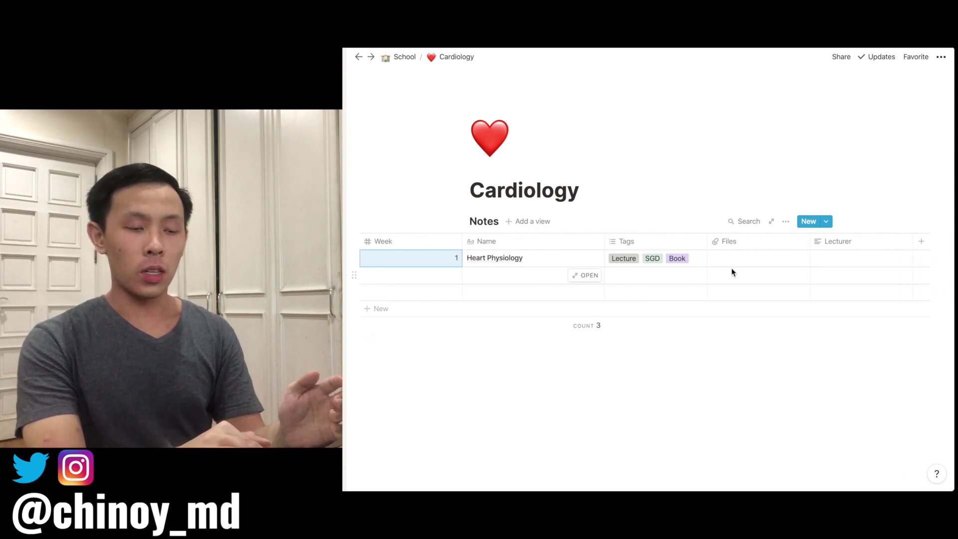
pyautogui.hscroll(1, 778, 260)
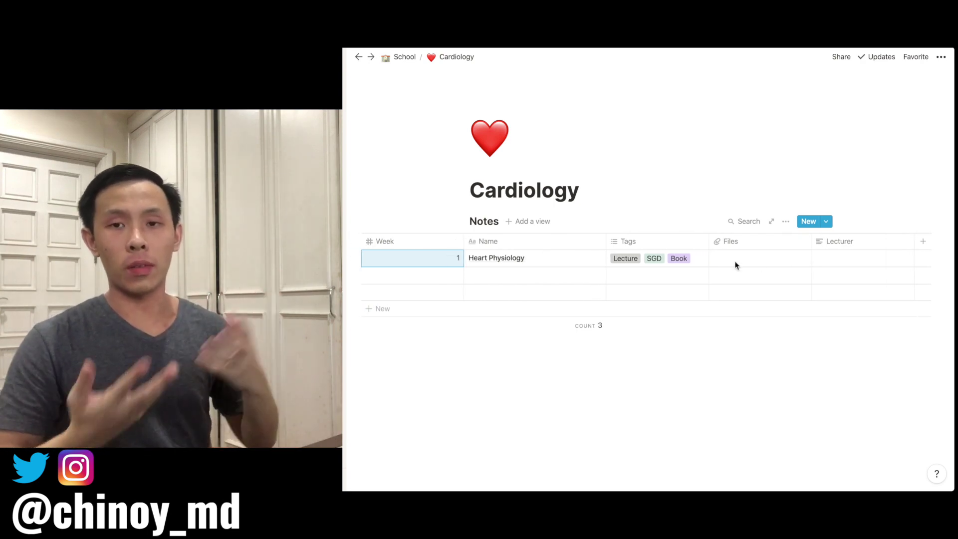
pyautogui.hscroll(-2, 735, 264)
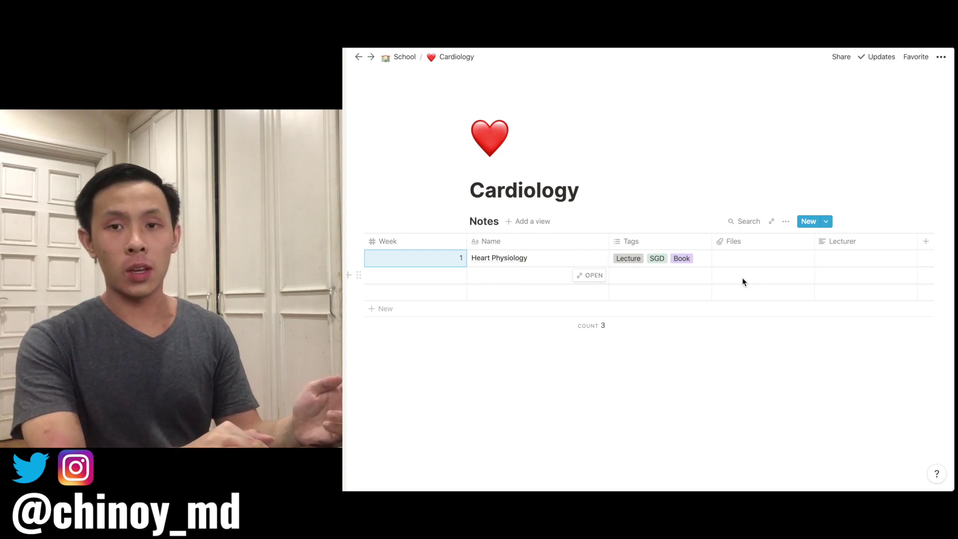
pyautogui.hscroll(-2, 742, 278)
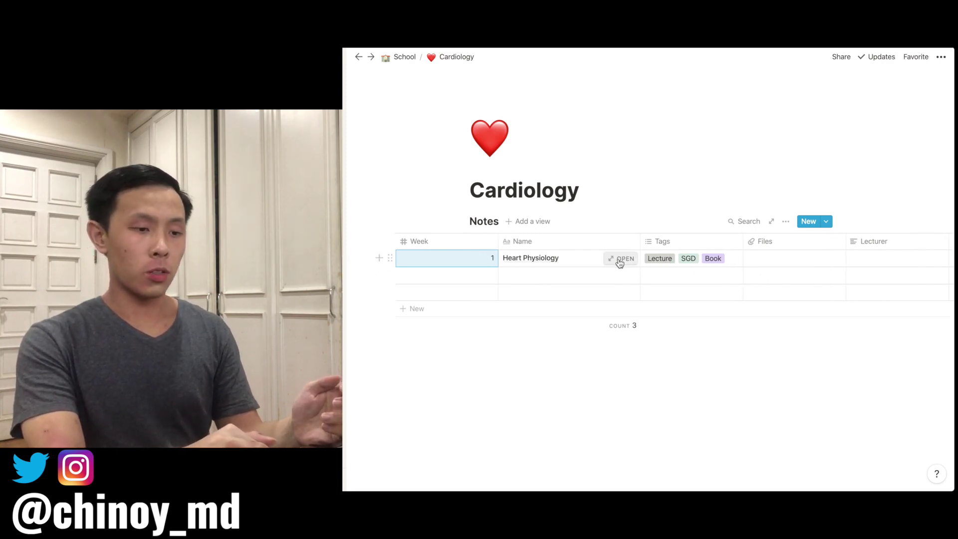
pyautogui.click(618, 263)
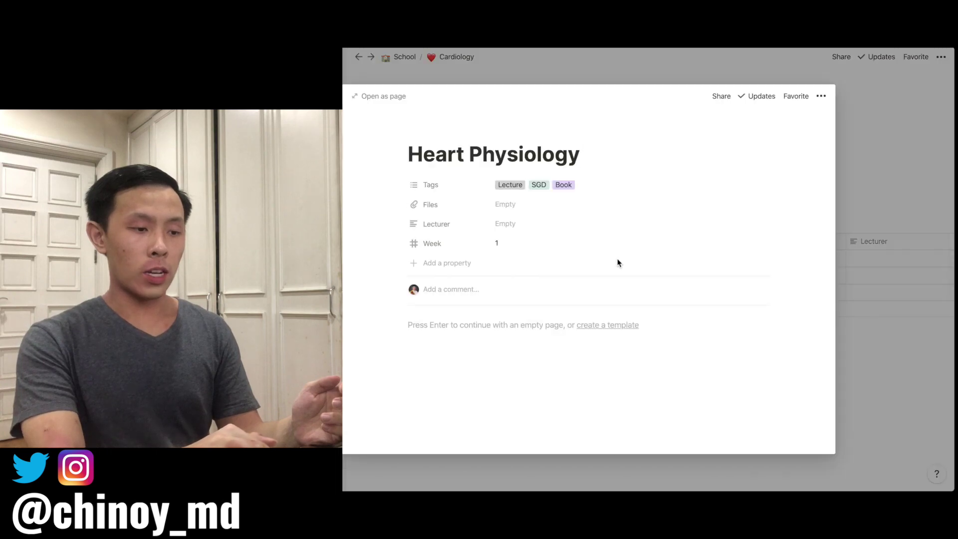
pyautogui.scroll(-1, 567, 315)
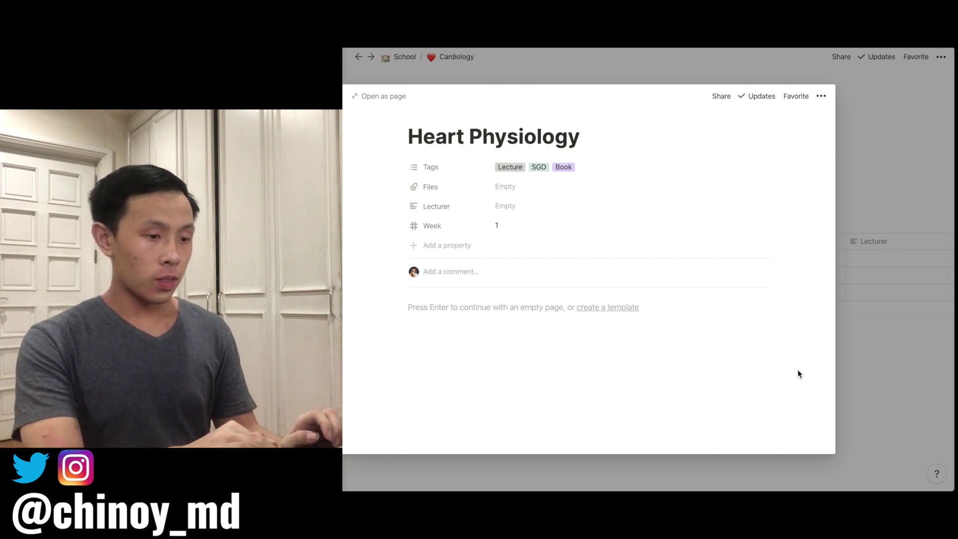
pyautogui.click(870, 370)
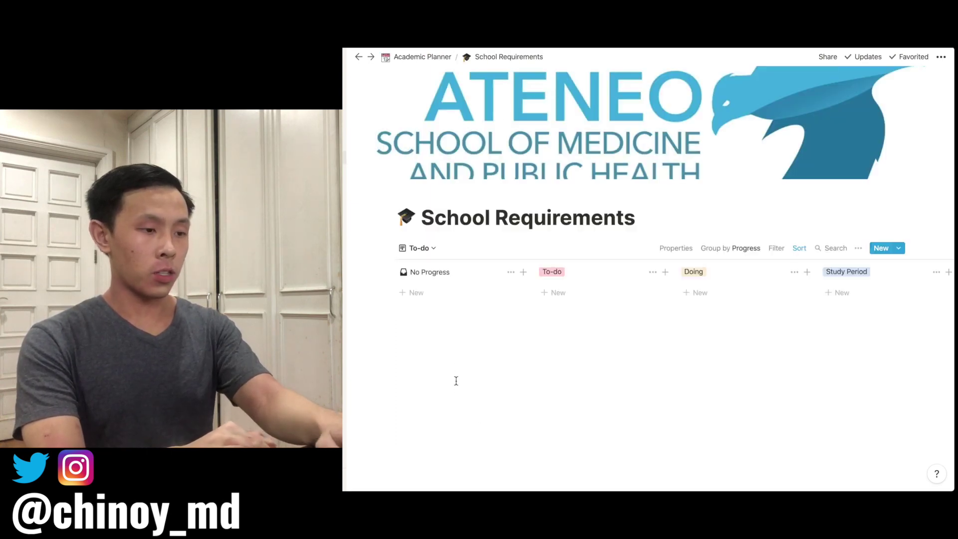
# Step: Look over the School Requirements board, then return to the Academic Planner page and view its Retrospective Timetable and list of class pages
pyautogui.scroll(-5, 473, 368)
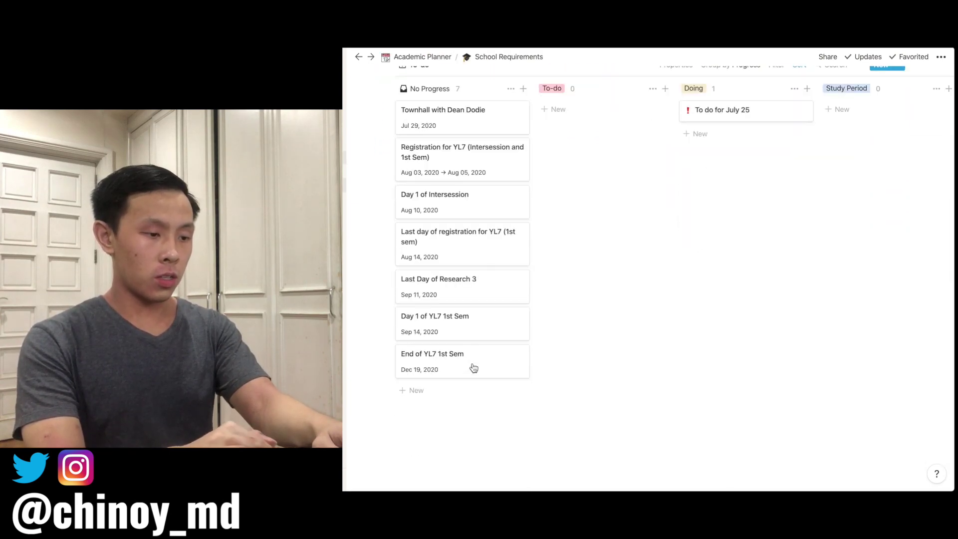
pyautogui.press('super+bracketleft')
pyautogui.scroll(-2, 522, 337)
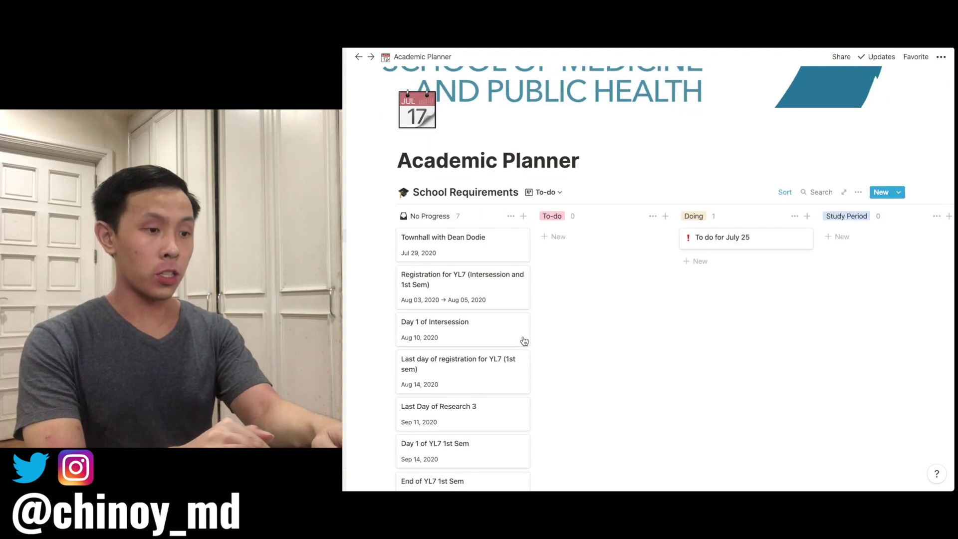
pyautogui.scroll(-7, 524, 341)
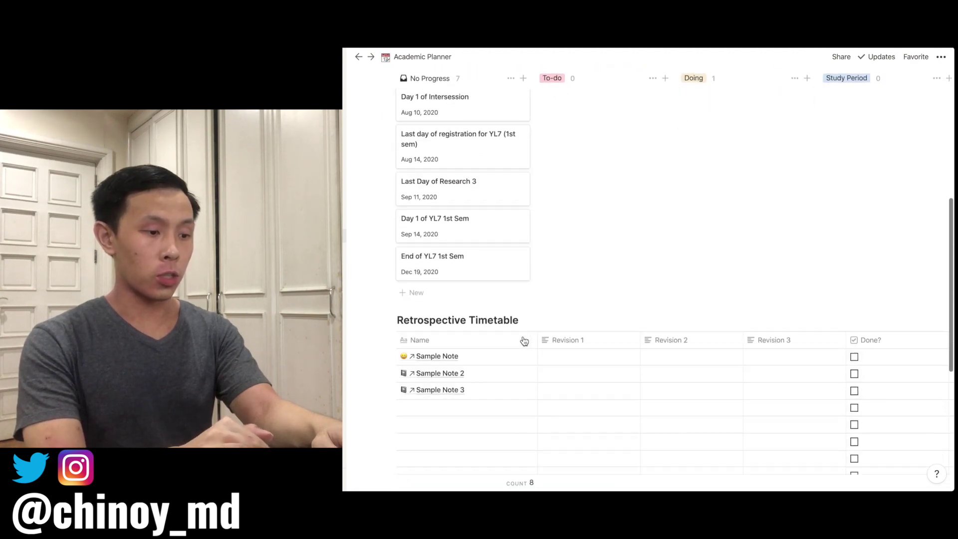
pyautogui.scroll(-3, 524, 340)
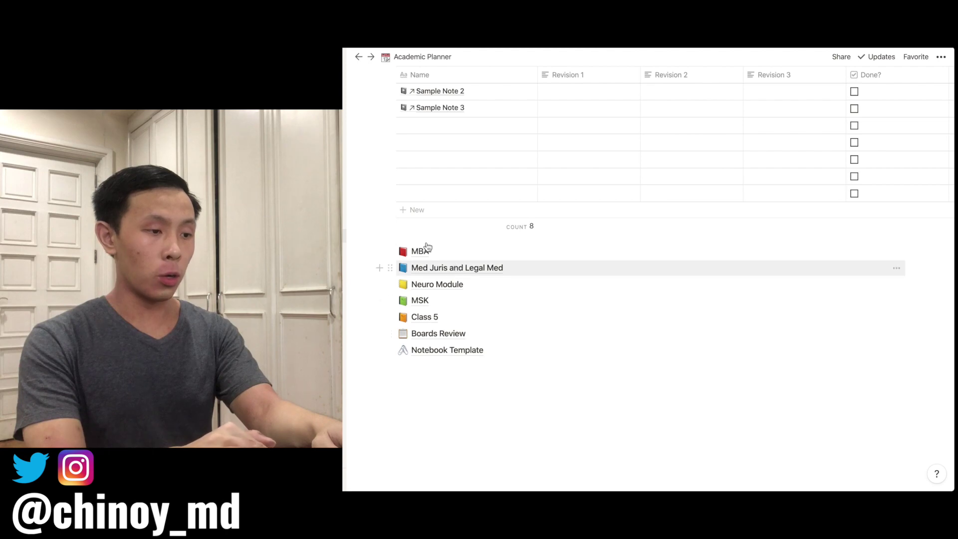
# Step: Open the Forensic Psychiatry note from the Legal Med - Table of Notes inside the Med Juris and Legal Med page
pyautogui.click(433, 270)
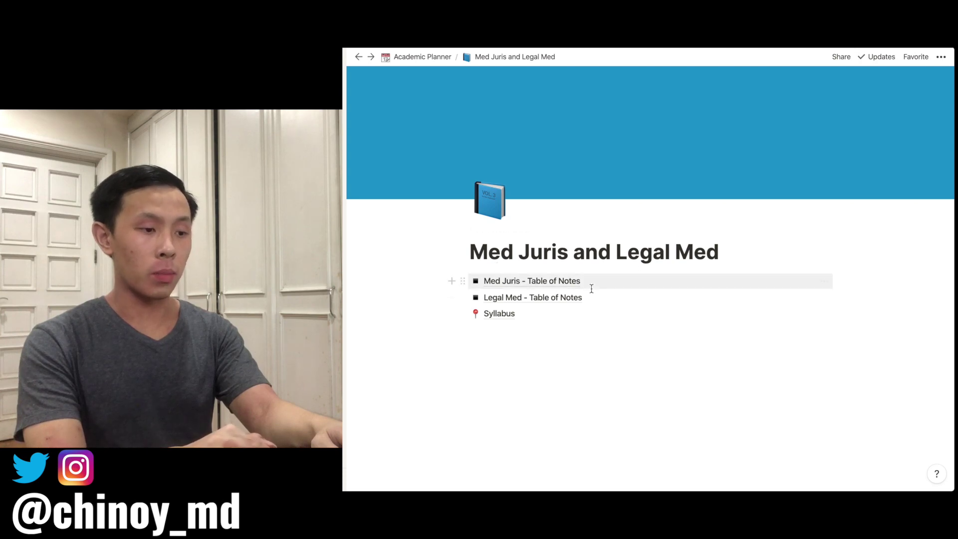
pyautogui.click(532, 298)
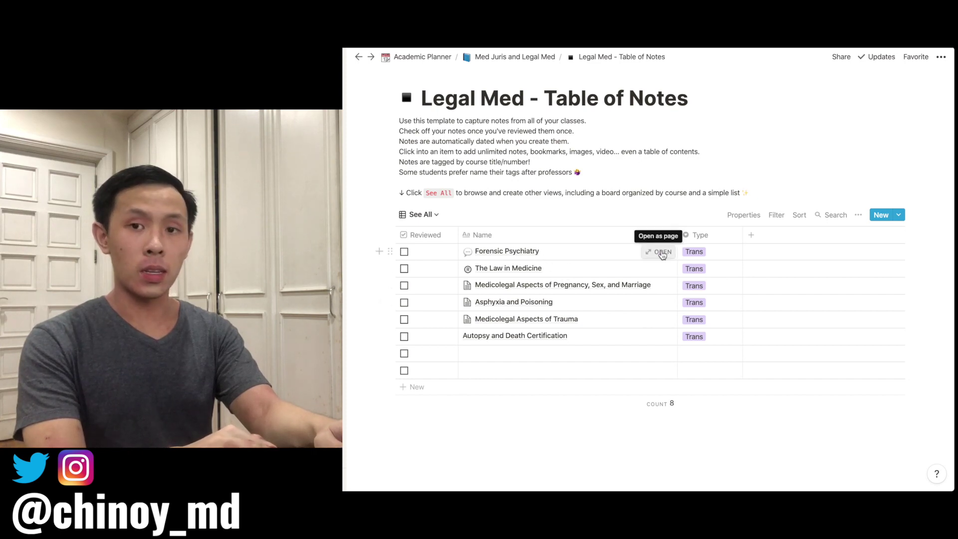
pyautogui.click(660, 252)
pyautogui.scroll(-1, 514, 321)
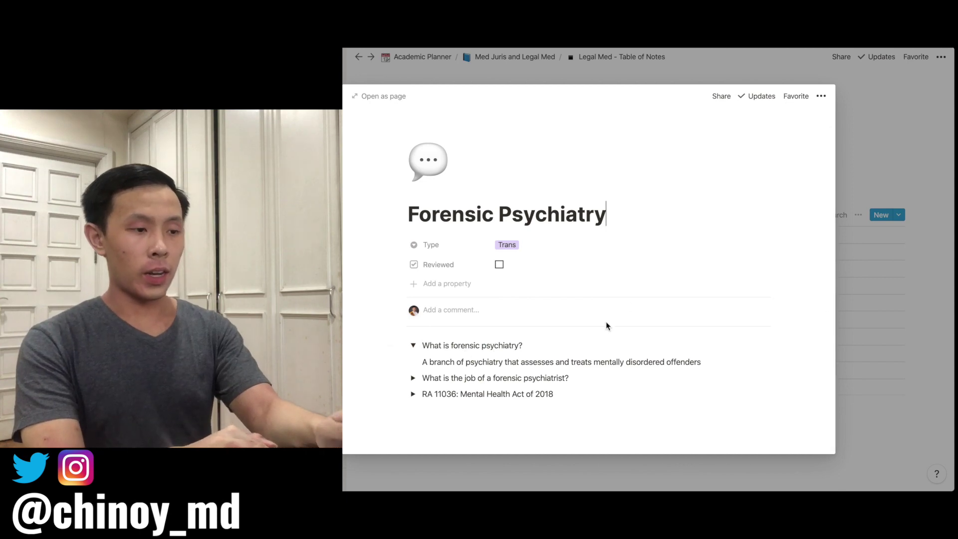
# Step: Expand the forensic psychiatrist job and RA 11036 toggles in the note, read their contents, and close the note
pyautogui.click(413, 379)
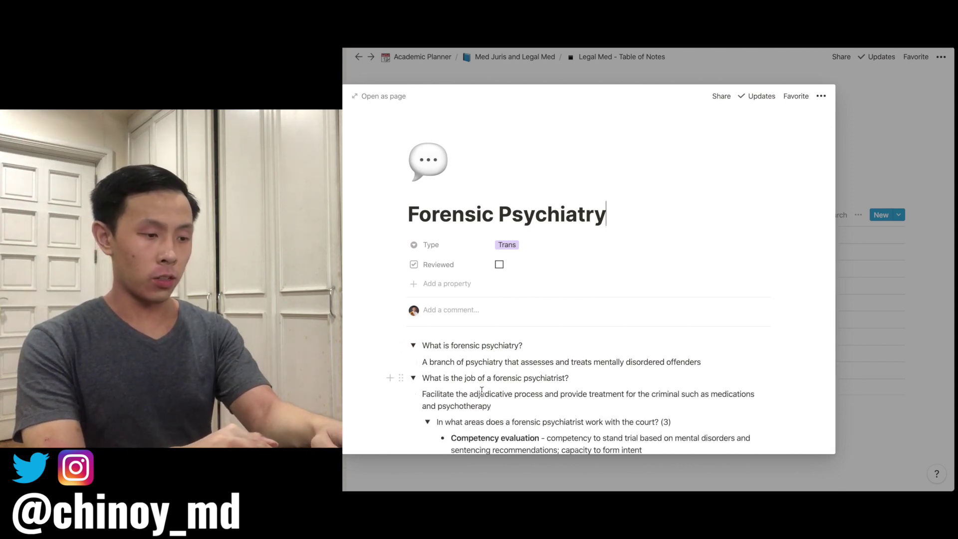
pyautogui.scroll(-5, 429, 395)
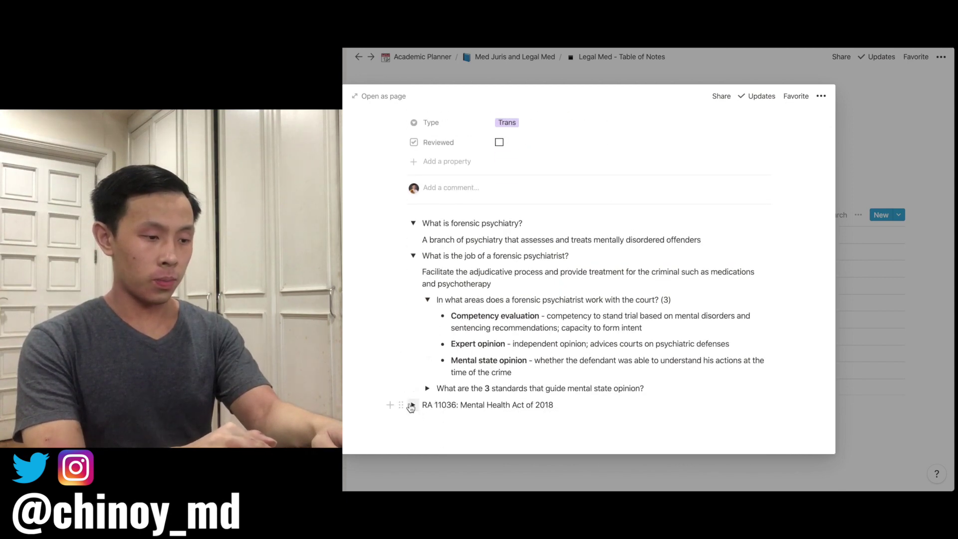
pyautogui.click(412, 405)
pyautogui.scroll(-2, 487, 391)
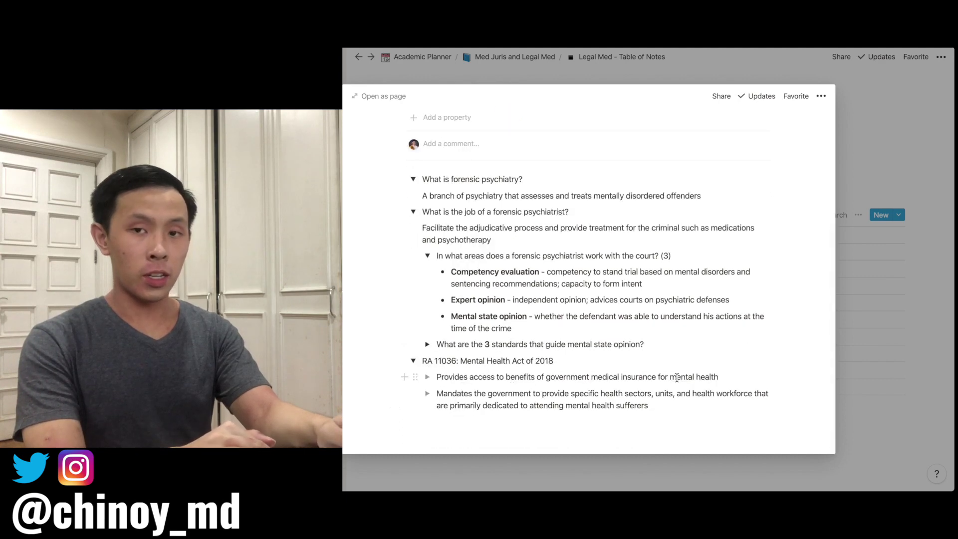
pyautogui.click(865, 382)
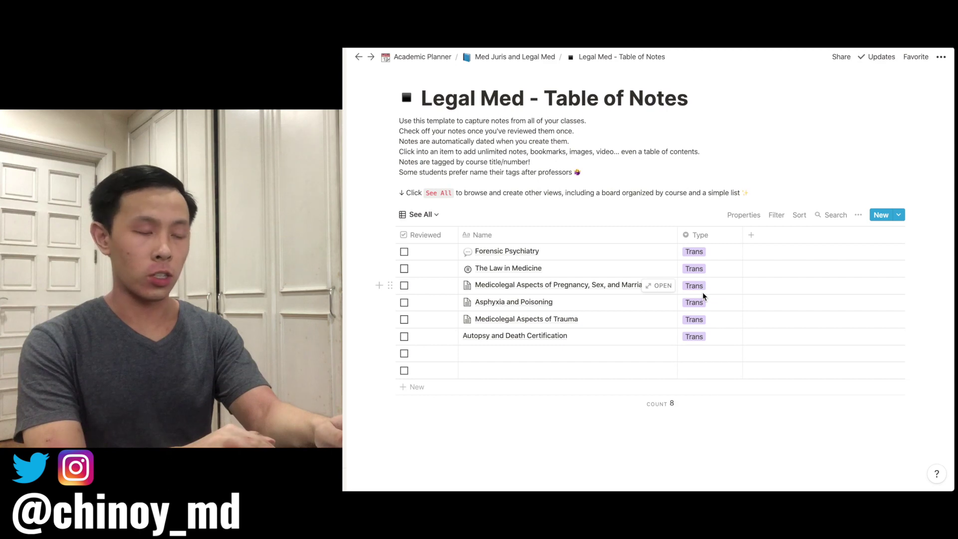
# Step: Return to Med Juris and Legal Med, open Med Juris - Table of Notes, and look across its columns
pyautogui.click(492, 57)
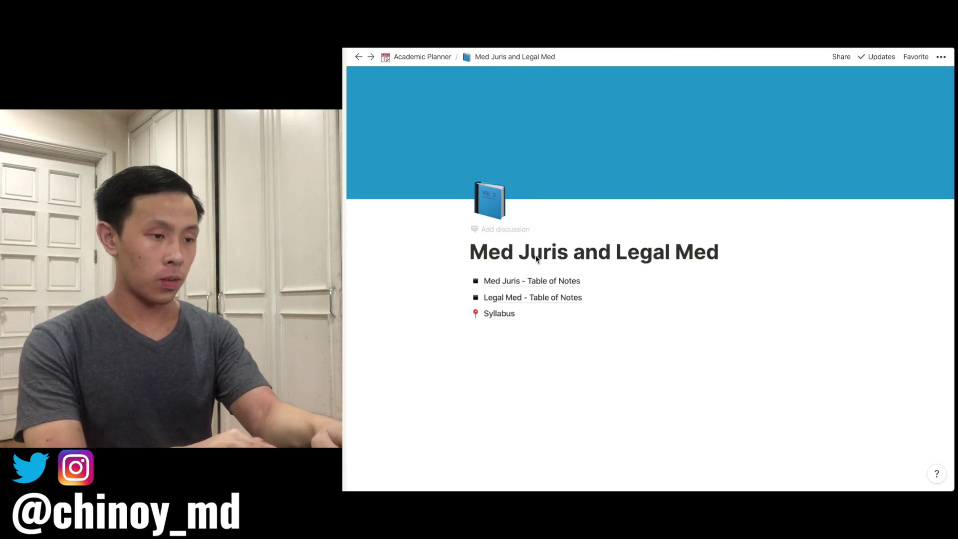
pyautogui.click(554, 280)
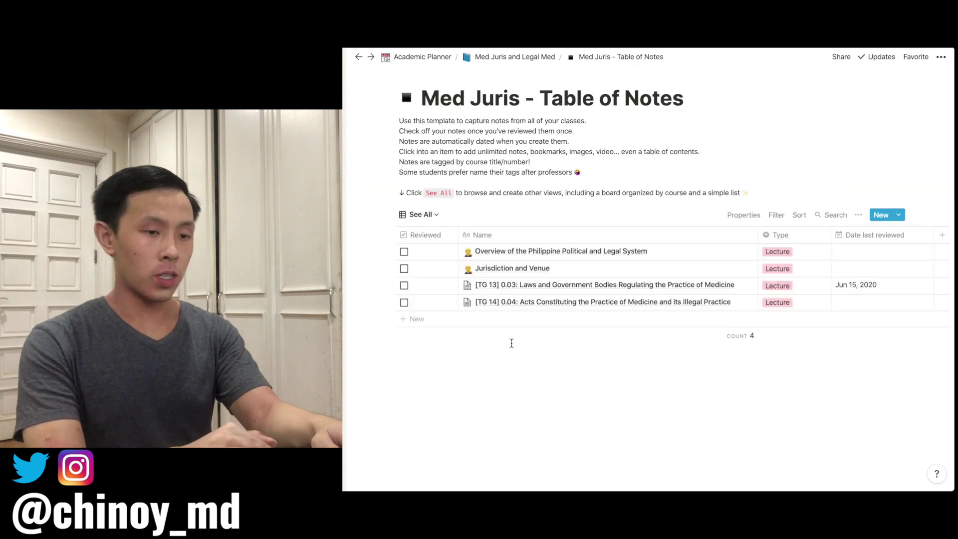
pyautogui.hscroll(2, 738, 280)
pyautogui.hscroll(-2, 736, 281)
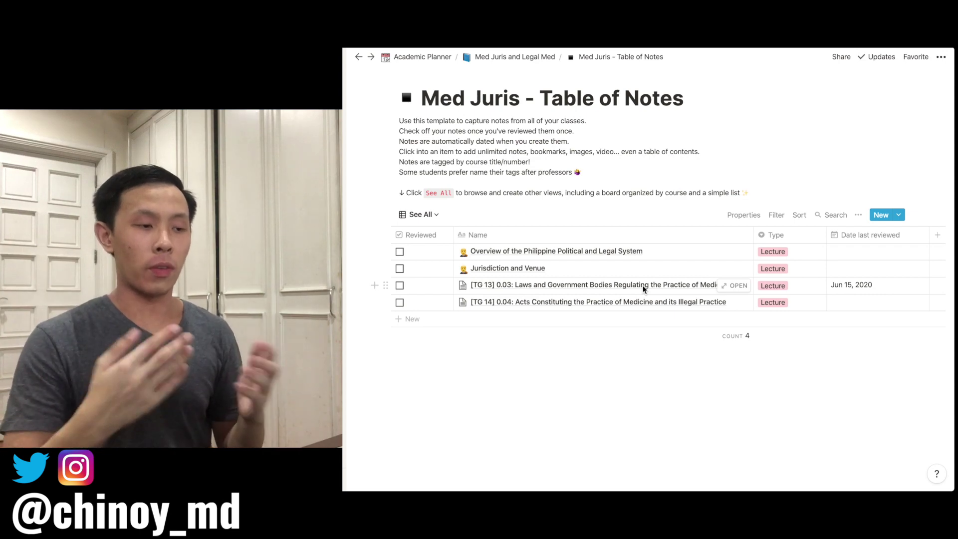
pyautogui.hscroll(2, 624, 289)
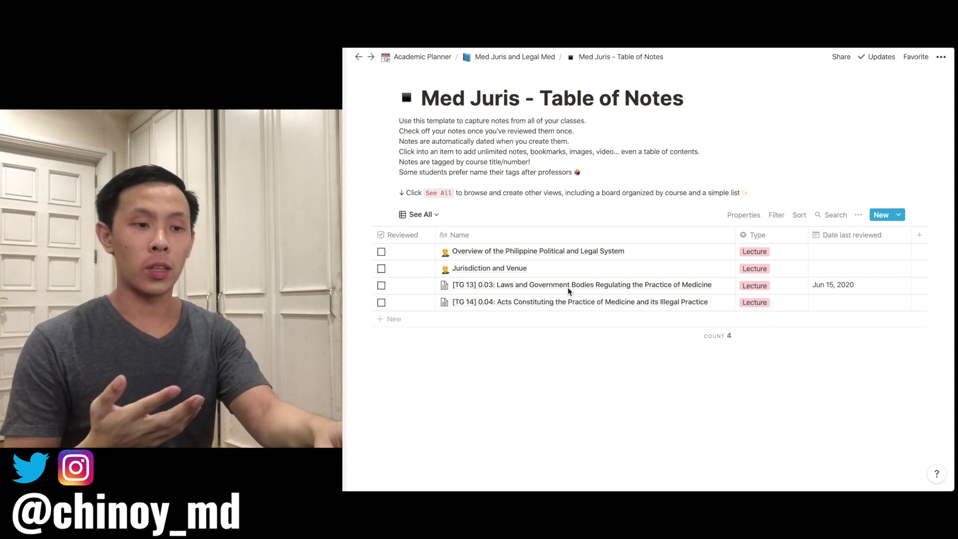
pyautogui.hscroll(1, 569, 291)
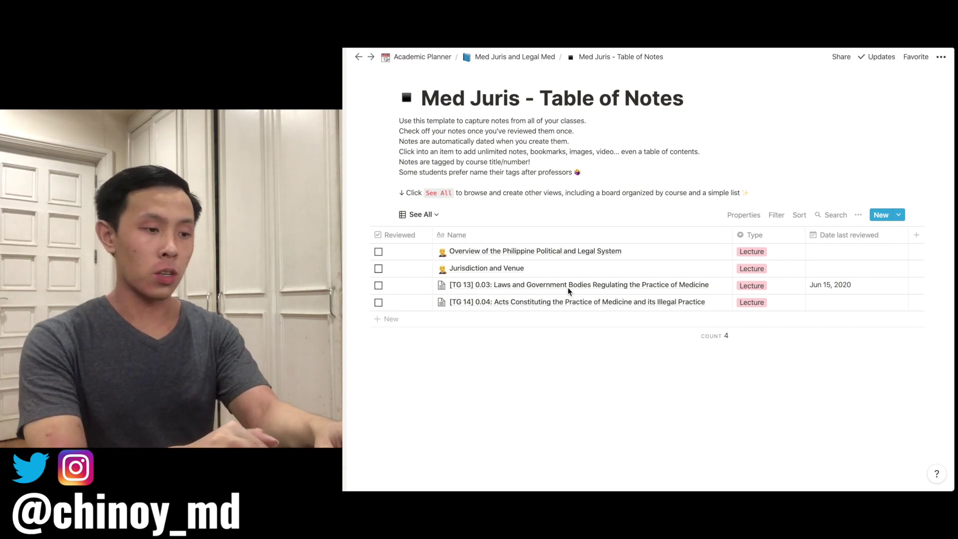
pyautogui.hscroll(1, 569, 292)
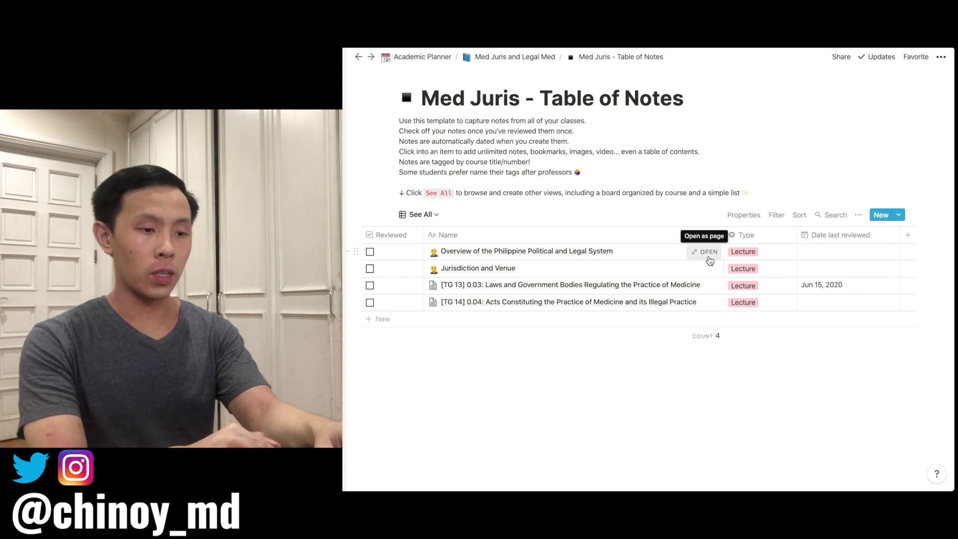
# Step: Open the Overview of the Philippine Political and Legal System note, examine its properties and two-column question-and-answer layout, and close it
pyautogui.click(708, 258)
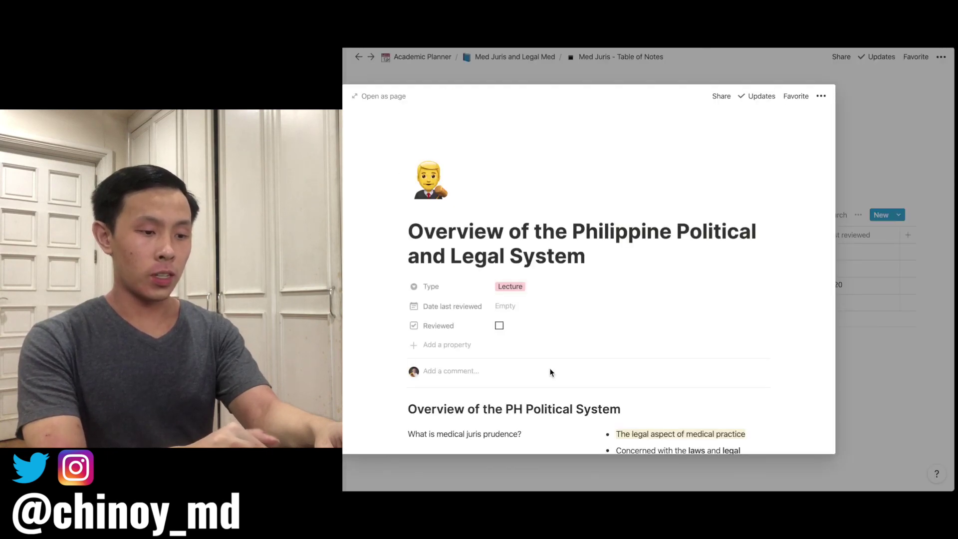
pyautogui.scroll(-5, 549, 369)
pyautogui.scroll(-8, 622, 358)
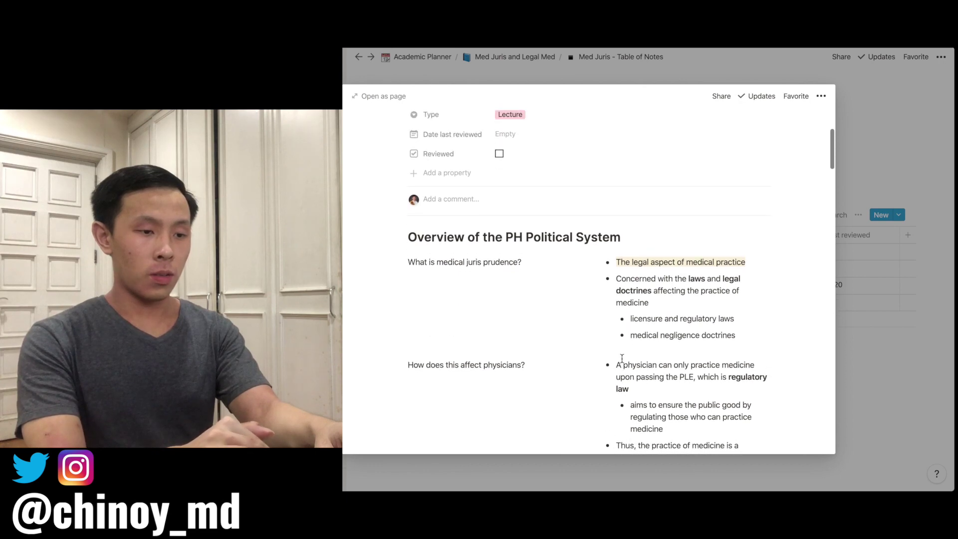
pyautogui.scroll(-5, 622, 359)
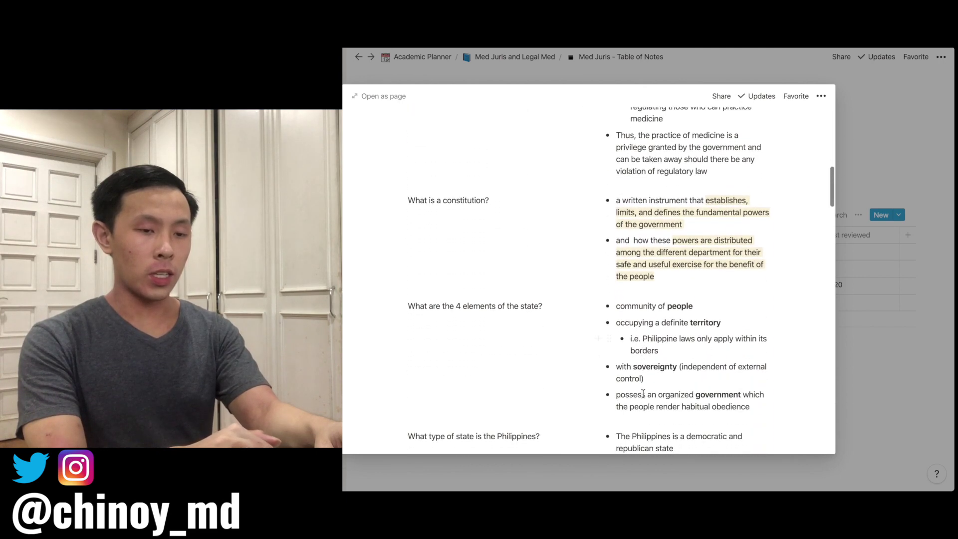
pyautogui.click(858, 432)
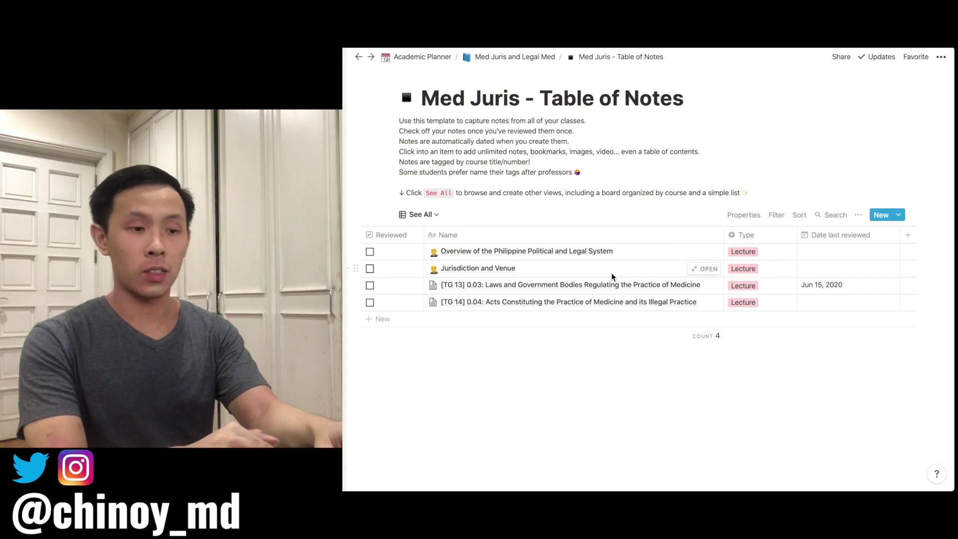
pyautogui.click(711, 251)
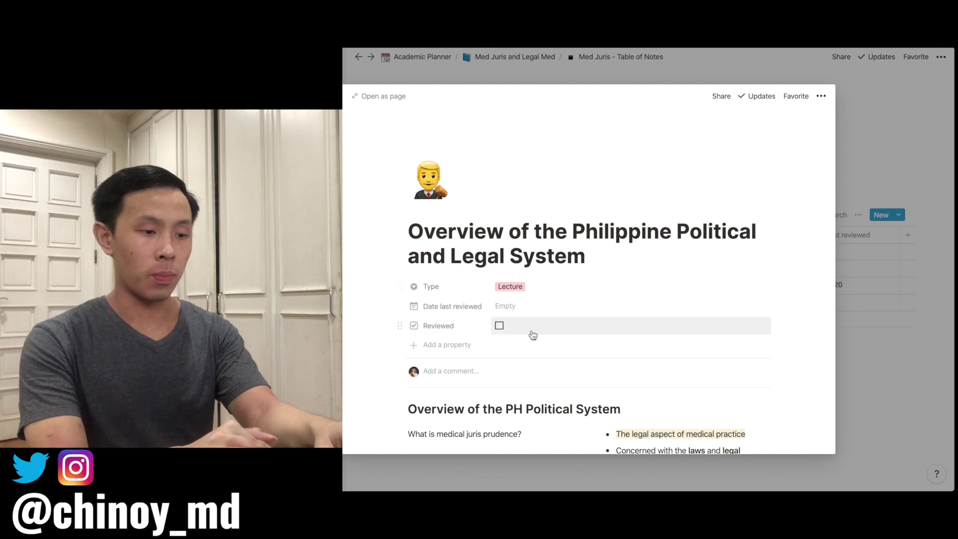
pyautogui.scroll(-4, 536, 341)
pyautogui.scroll(-3, 540, 350)
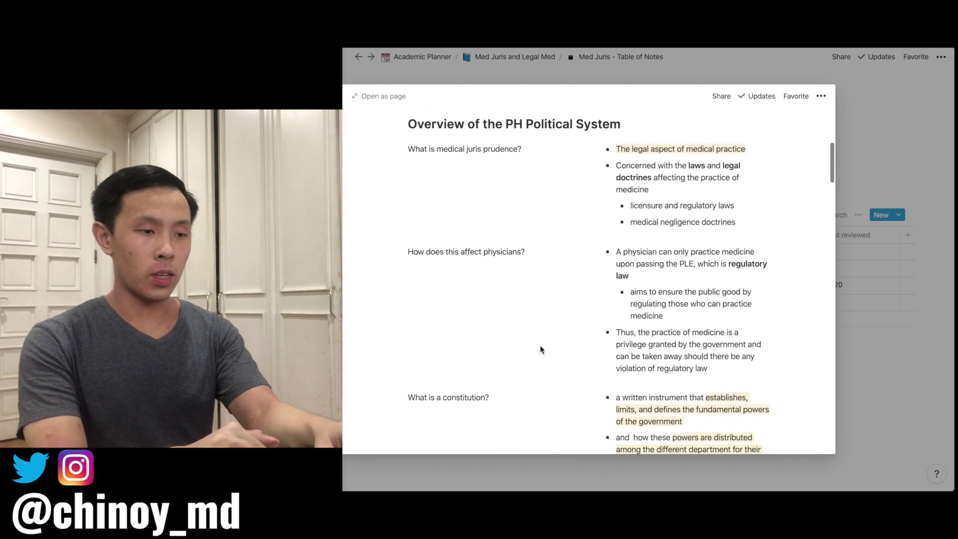
pyautogui.scroll(5, 541, 346)
pyautogui.click(873, 430)
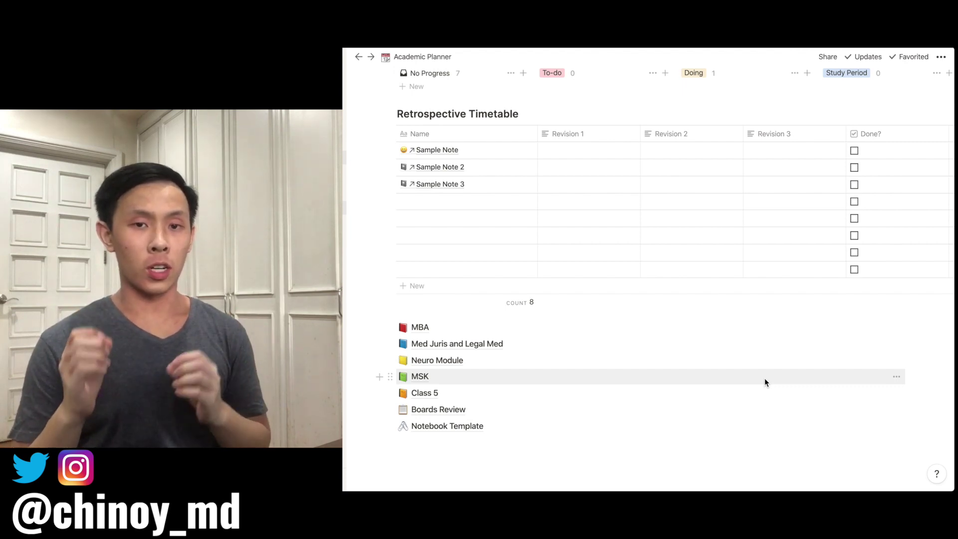
# Step: Open the Boards Review page from the Academic Planner and read through the toggle questions in its Anatomy entry
pyautogui.click(444, 409)
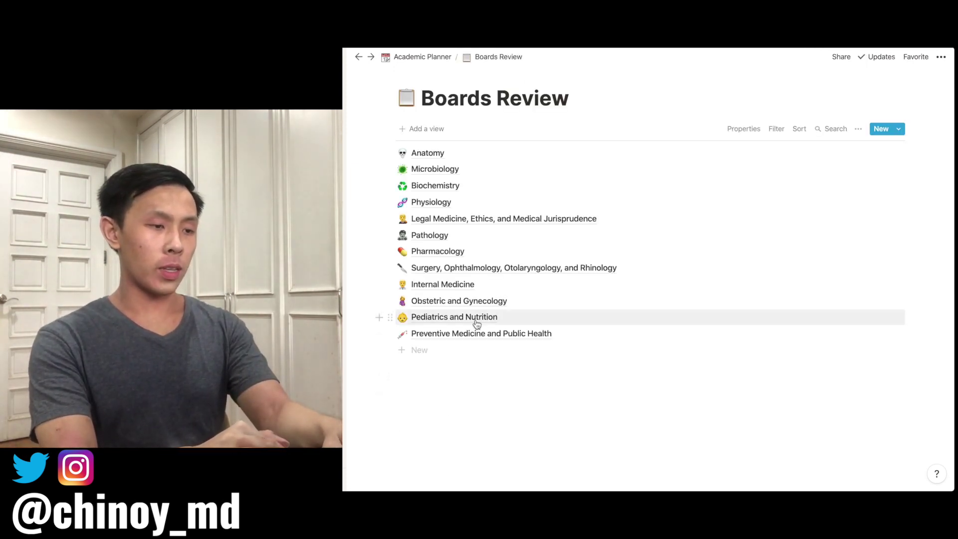
pyautogui.click(439, 155)
pyautogui.scroll(-2, 490, 293)
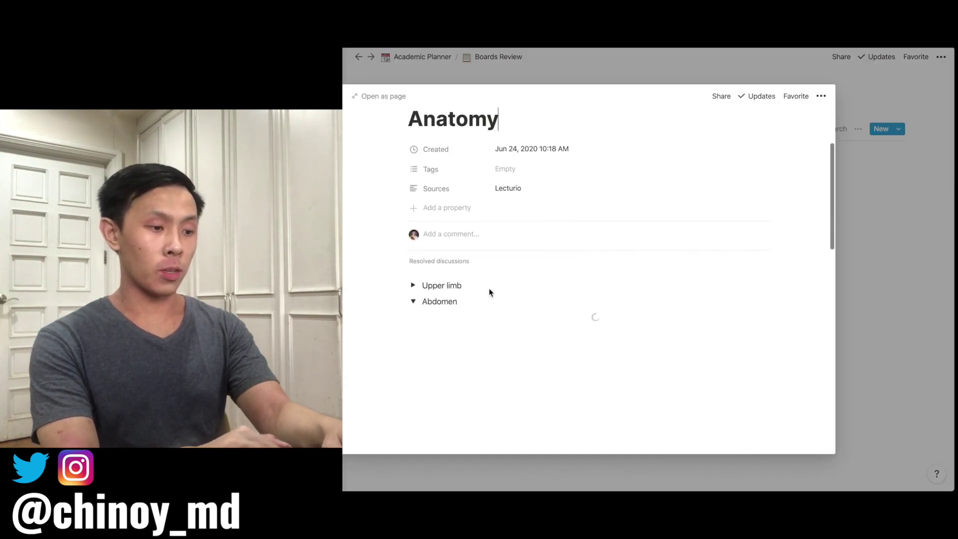
pyautogui.scroll(-4, 485, 361)
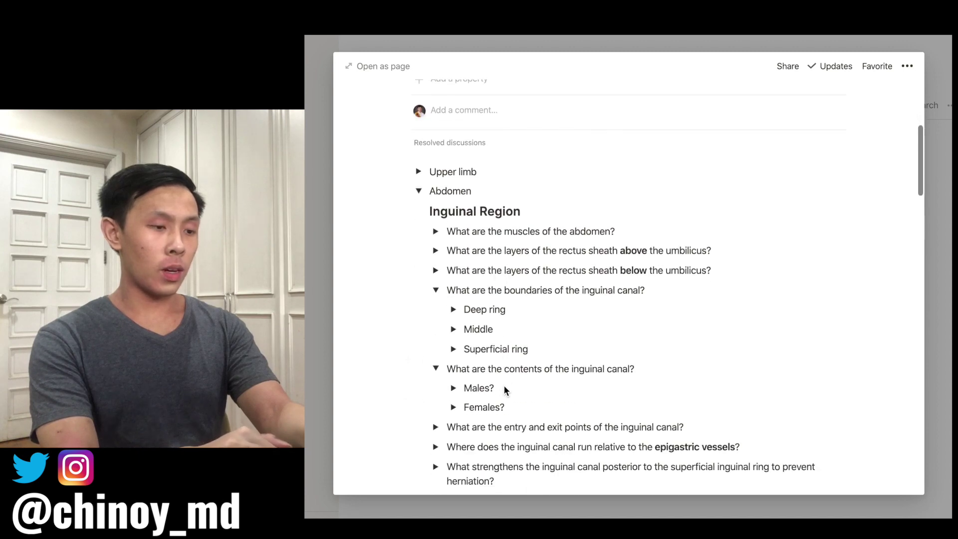
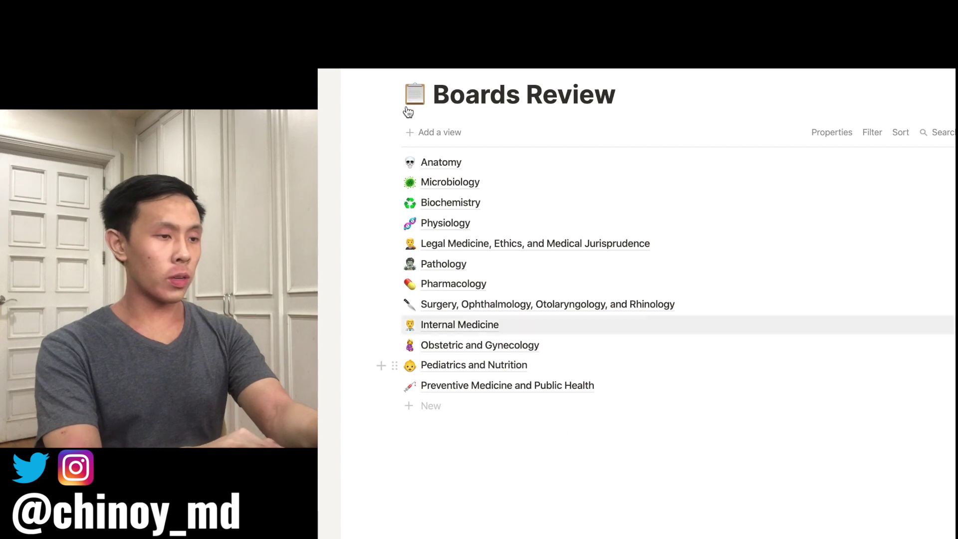
# Step: Go back from Boards Review to the Academic Planner and examine the Retrospective Timetable and the class pages below it
pyautogui.press('super+bracketleft')
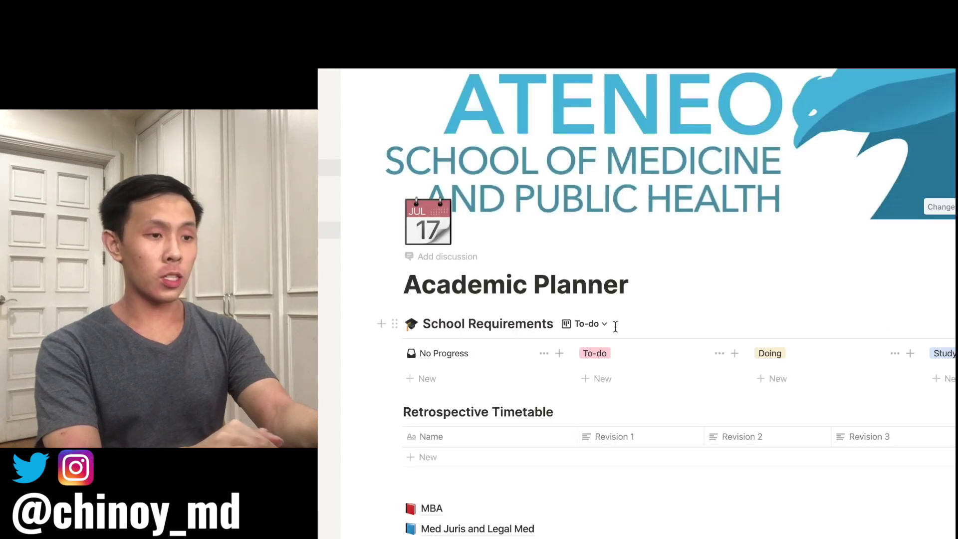
pyautogui.scroll(-5, 615, 327)
pyautogui.scroll(-4, 616, 327)
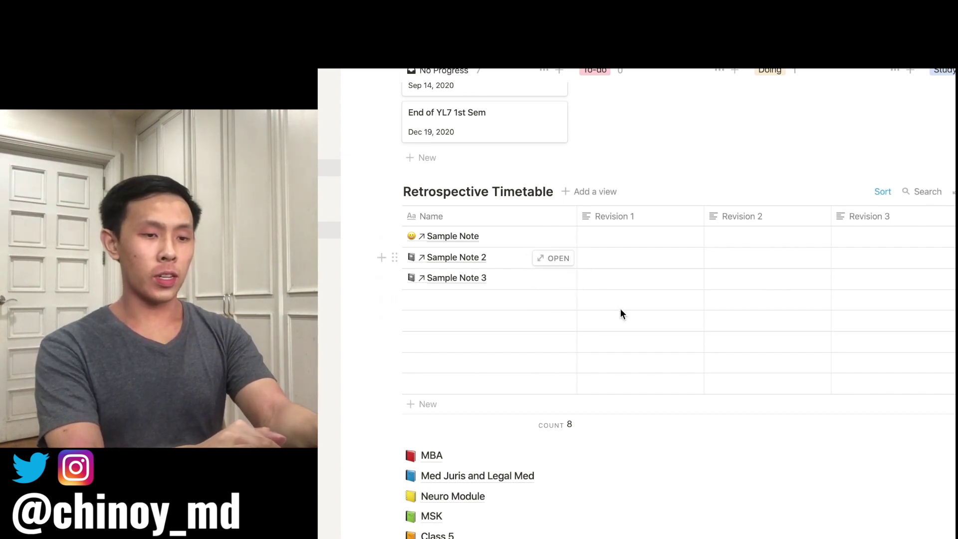
pyautogui.scroll(1, 621, 312)
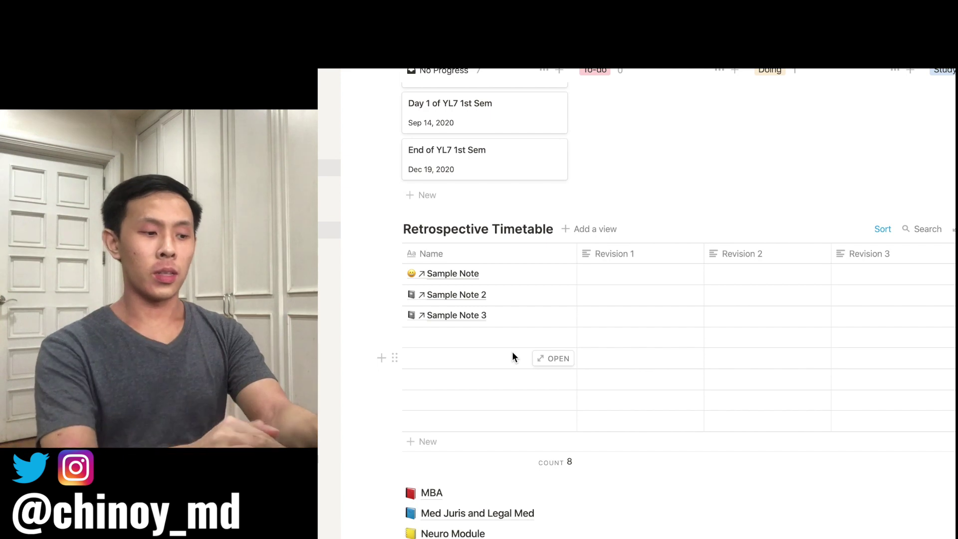
pyautogui.scroll(-3, 513, 357)
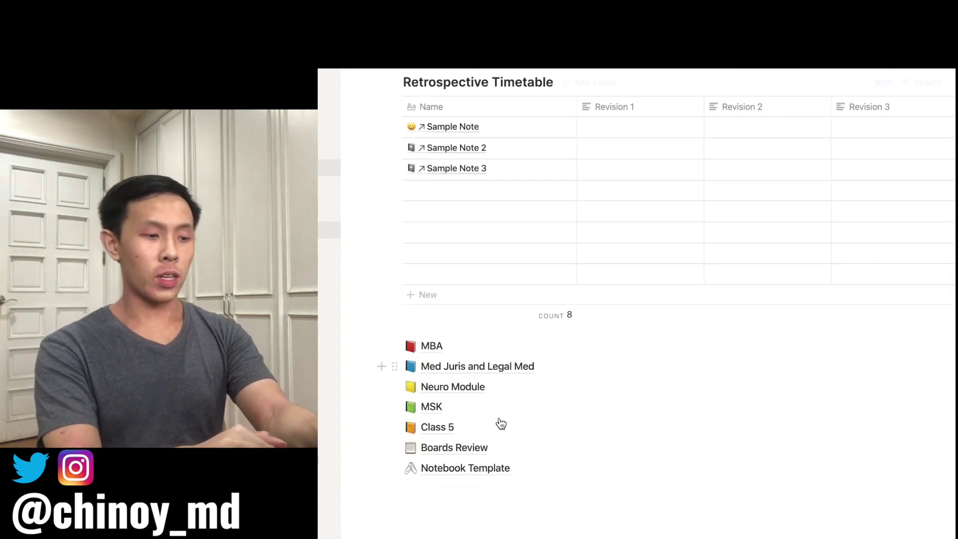
# Step: Open the Notebook Template page, look across its table columns, and return to the Academic Planner's Retrospective Timetable
pyautogui.click(466, 472)
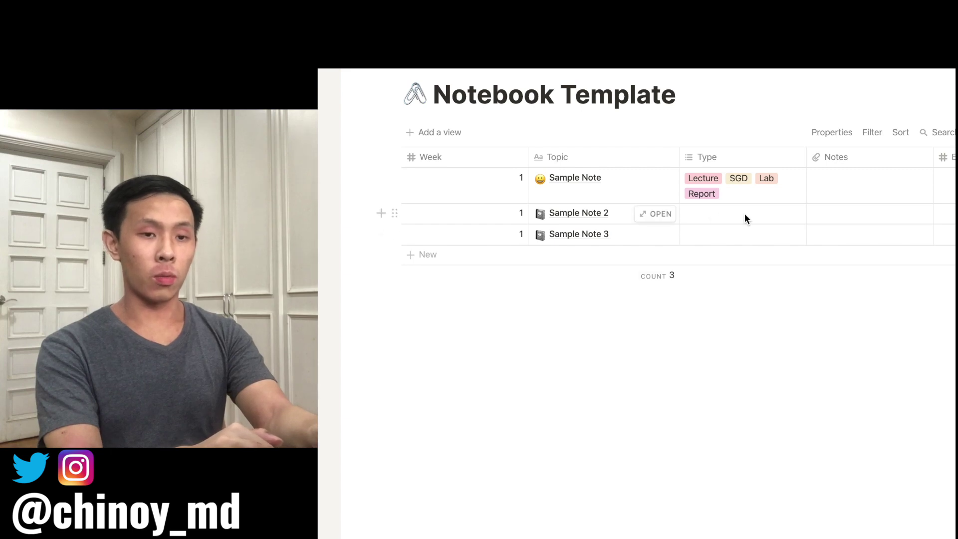
pyautogui.hscroll(3, 745, 216)
pyautogui.hscroll(-3, 745, 215)
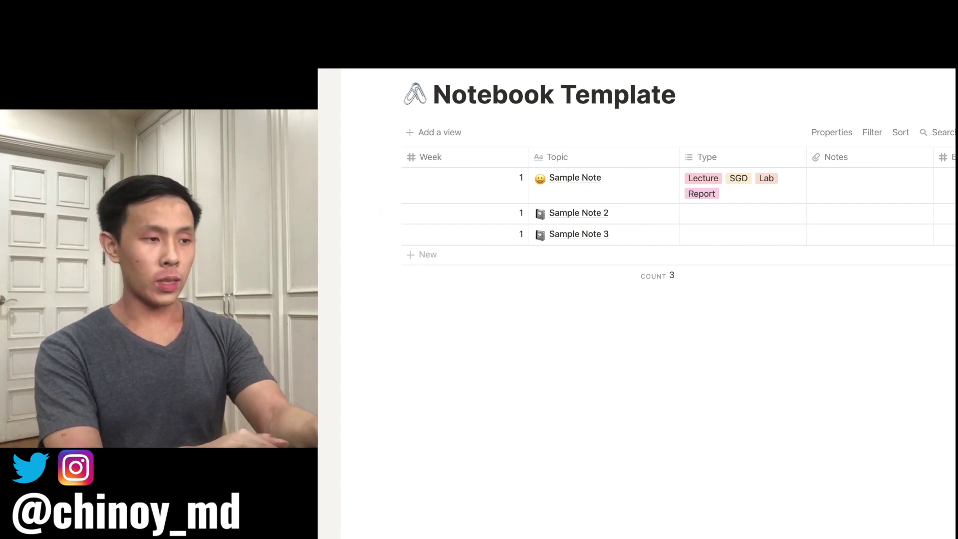
pyautogui.press('super+bracketleft')
pyautogui.scroll(-15, 543, 379)
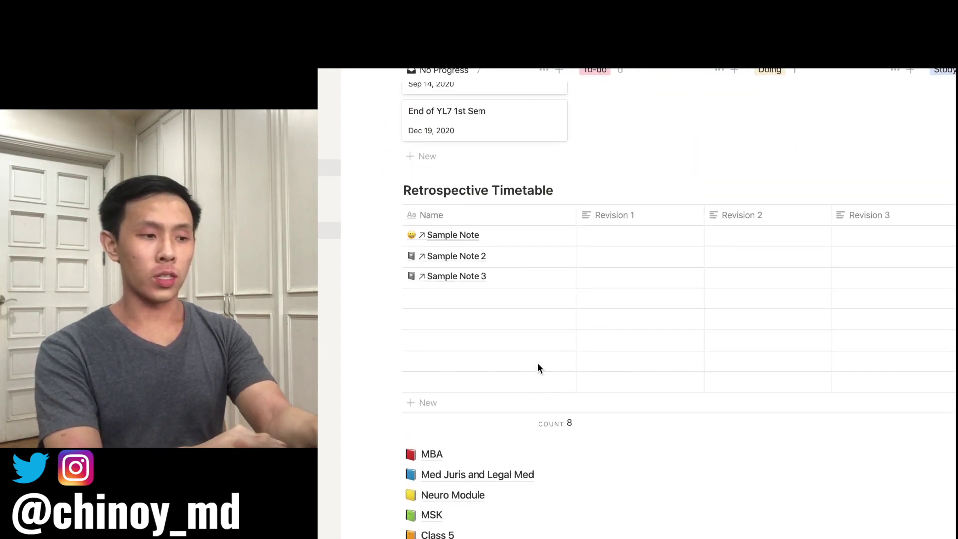
# Step: Open the linked Sample Note from the Retrospective Timetable and add the line "falldkfjal;sdjf" below the toggles of Lecture Sub-header 2
pyautogui.click(470, 298)
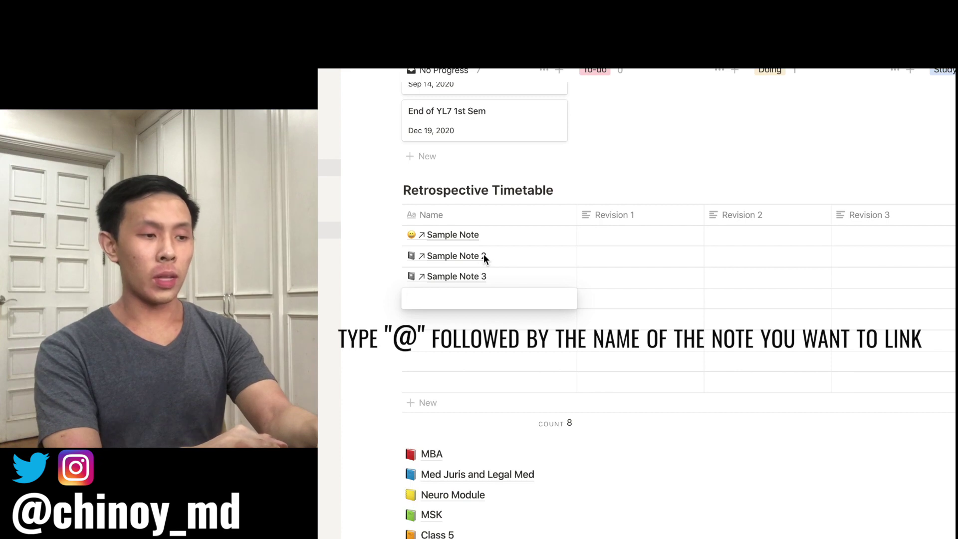
pyautogui.press('Escape')
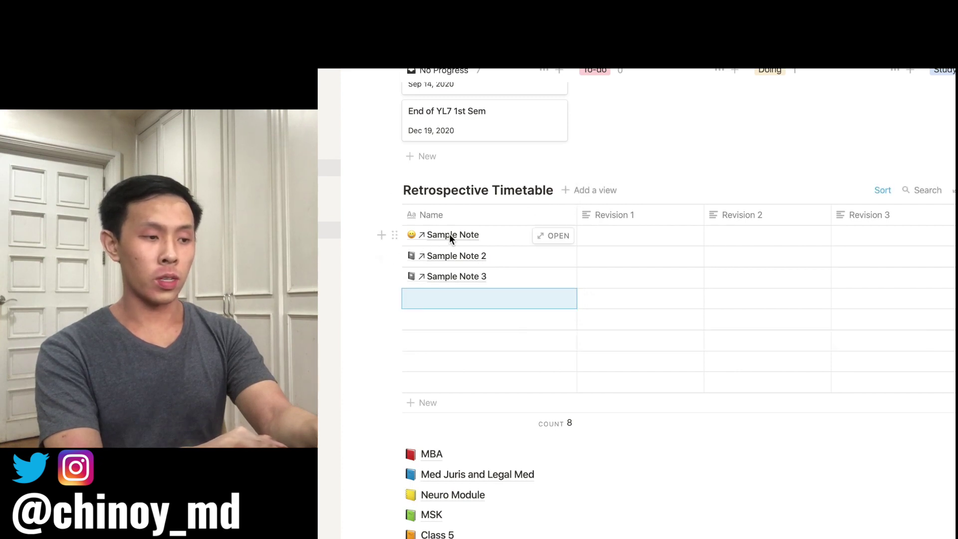
pyautogui.click(440, 240)
pyautogui.click(440, 239)
pyautogui.scroll(-3, 549, 346)
pyautogui.scroll(-2, 567, 375)
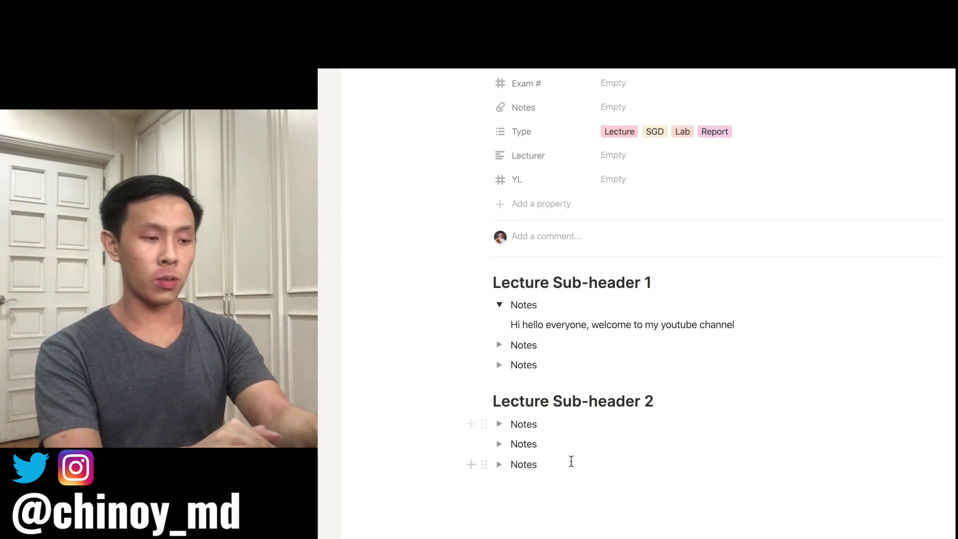
pyautogui.scroll(-1, 571, 461)
pyautogui.click(534, 459)
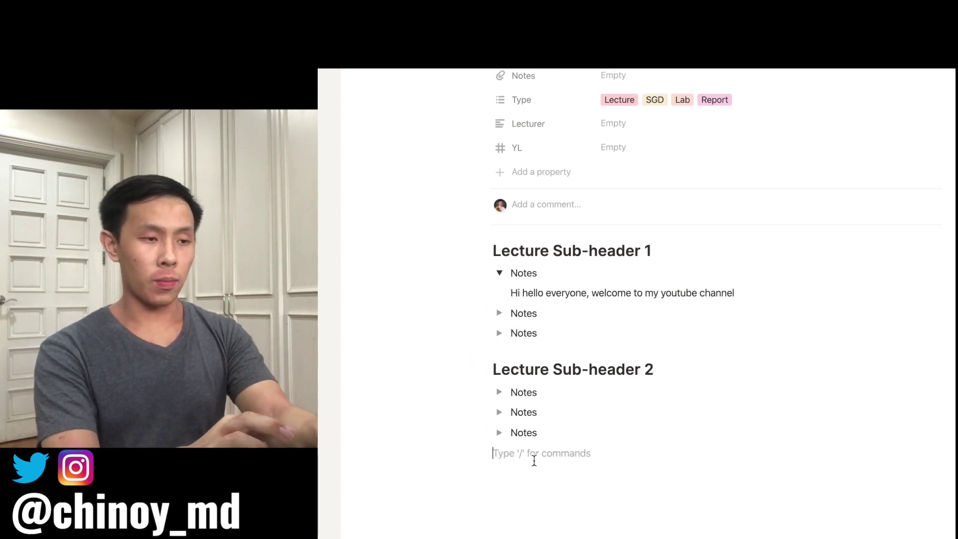
pyautogui.write('falldkfjal;sdjf')
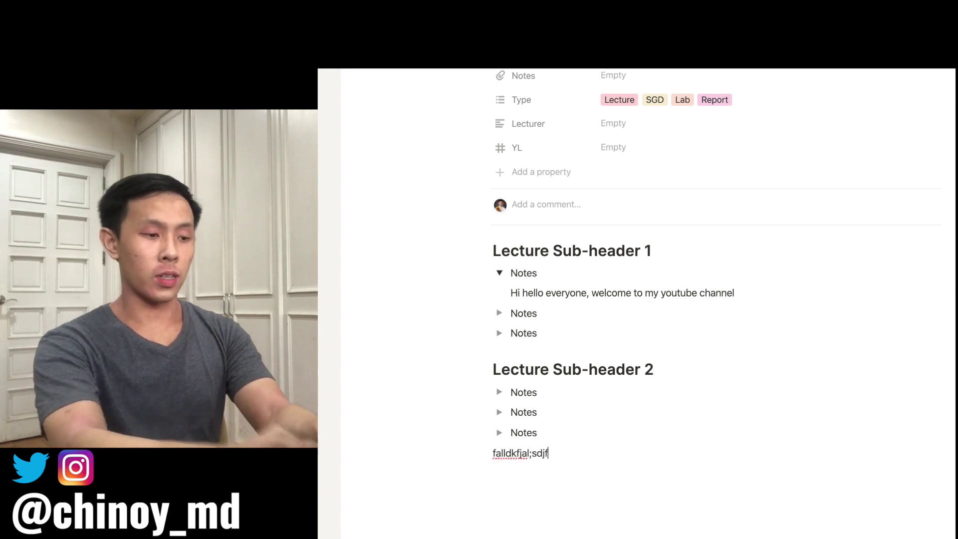
pyautogui.scroll(5, 524, 427)
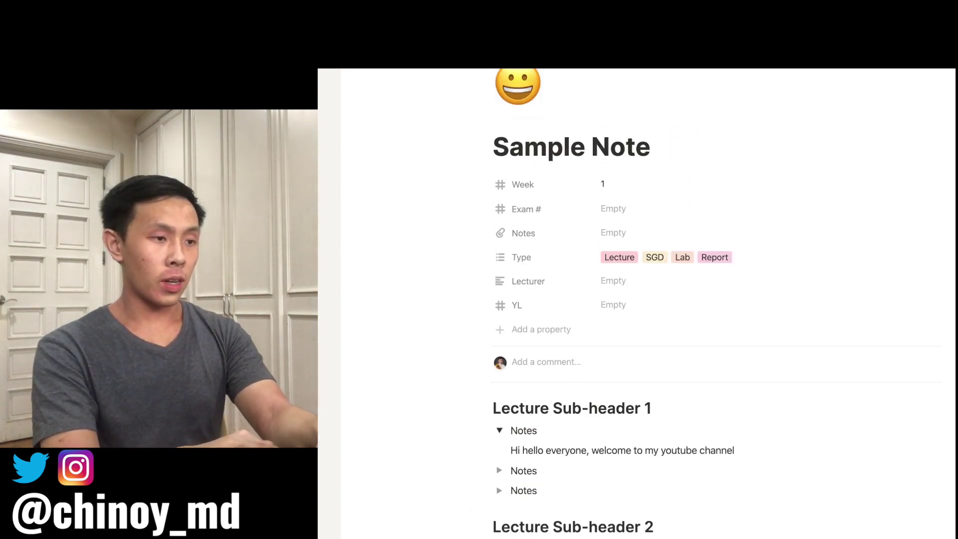
# Step: Go back to the planner, open Sample Note from the Notebook Template table, and check its end for the added line
pyautogui.press('super+bracketleft')
pyautogui.scroll(-1, 532, 468)
pyautogui.scroll(-9, 533, 468)
pyautogui.scroll(-2, 497, 282)
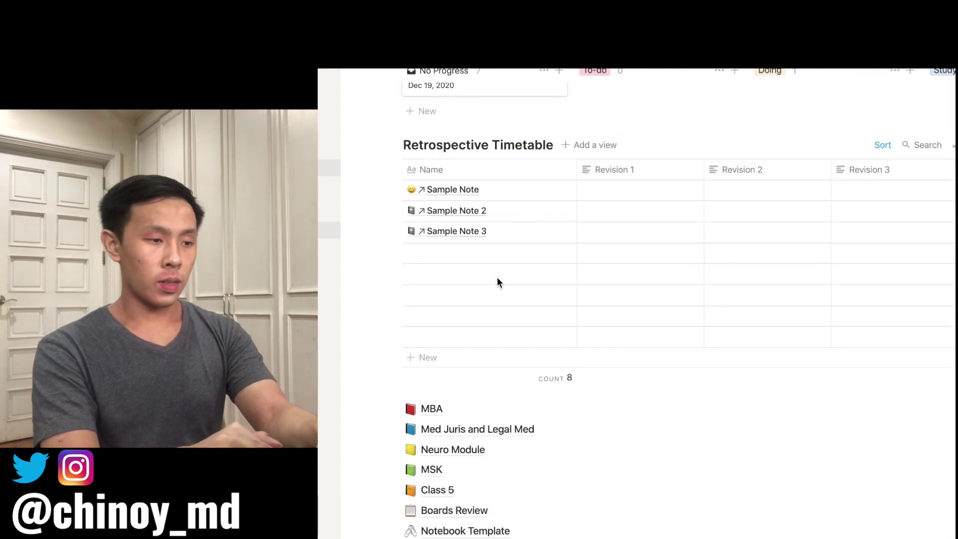
pyautogui.scroll(-2, 441, 289)
pyautogui.click(456, 446)
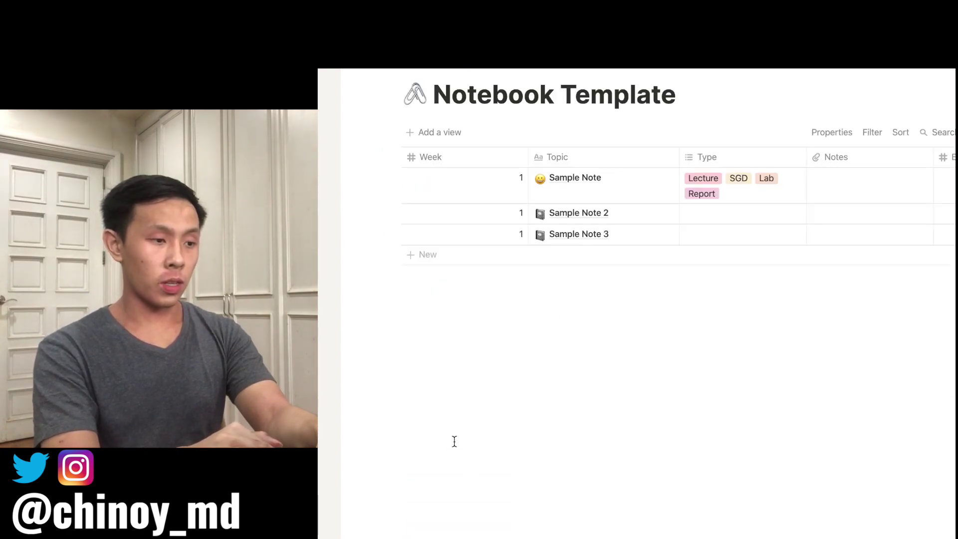
pyautogui.click(577, 184)
pyautogui.press('Escape')
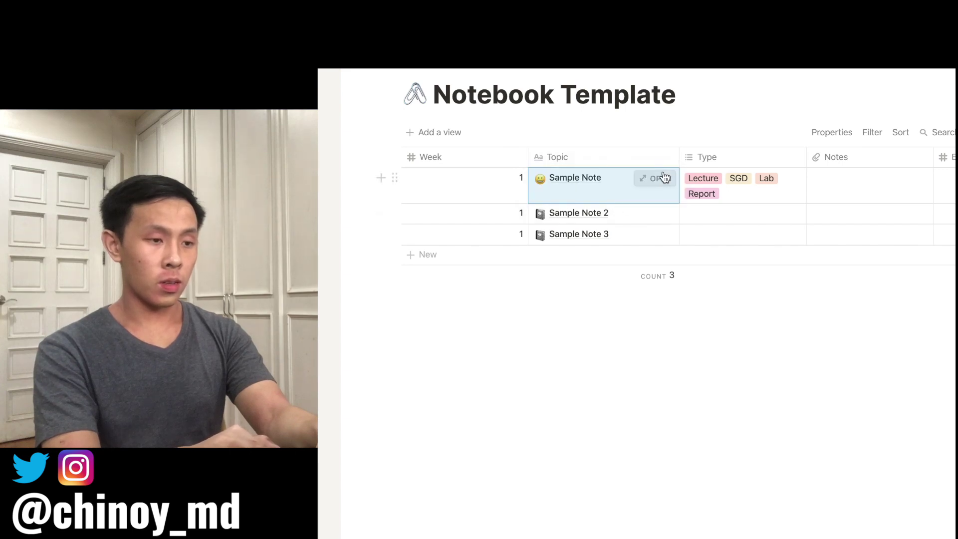
pyautogui.click(664, 178)
pyautogui.scroll(-5, 575, 304)
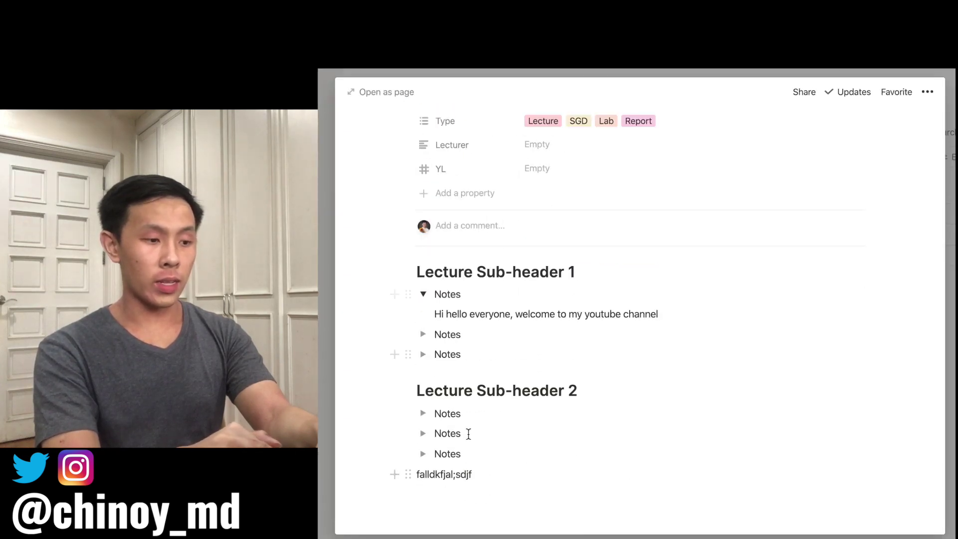
pyautogui.scroll(2, 577, 409)
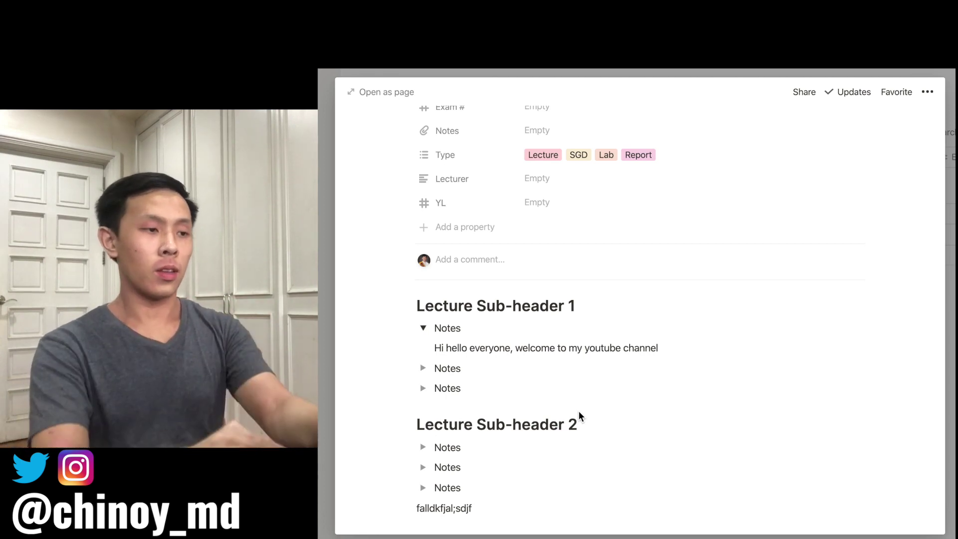
# Step: Close Sample Note and return from the Notebook Template to the Academic Planner's Retrospective Timetable
pyautogui.press('Escape')
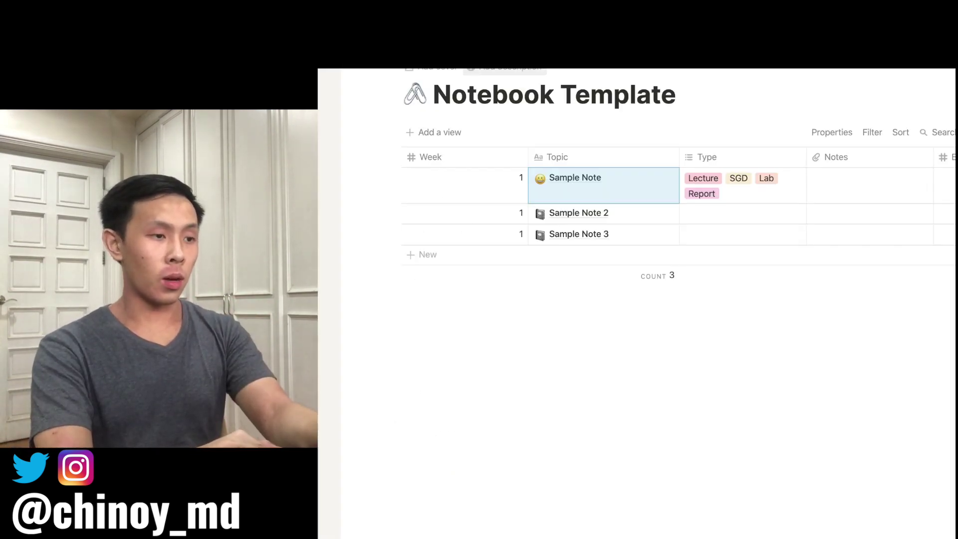
pyautogui.press('super+bracketleft')
pyautogui.scroll(-3, 604, 282)
pyautogui.scroll(-10, 605, 282)
pyautogui.scroll(1, 606, 287)
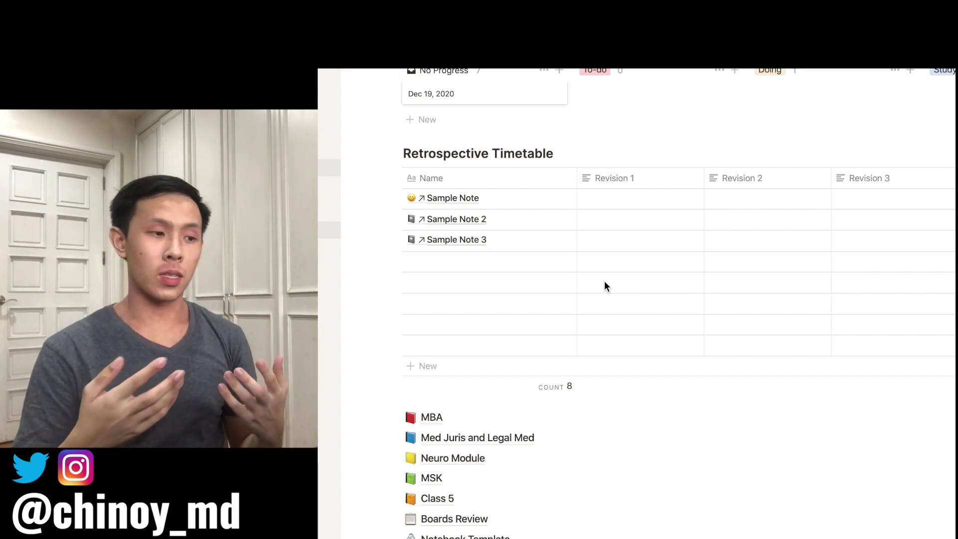
# Step: Enter "July 26 (2)" as Revision 1 for Sample Note in the Retrospective Timetable
pyautogui.click(633, 200)
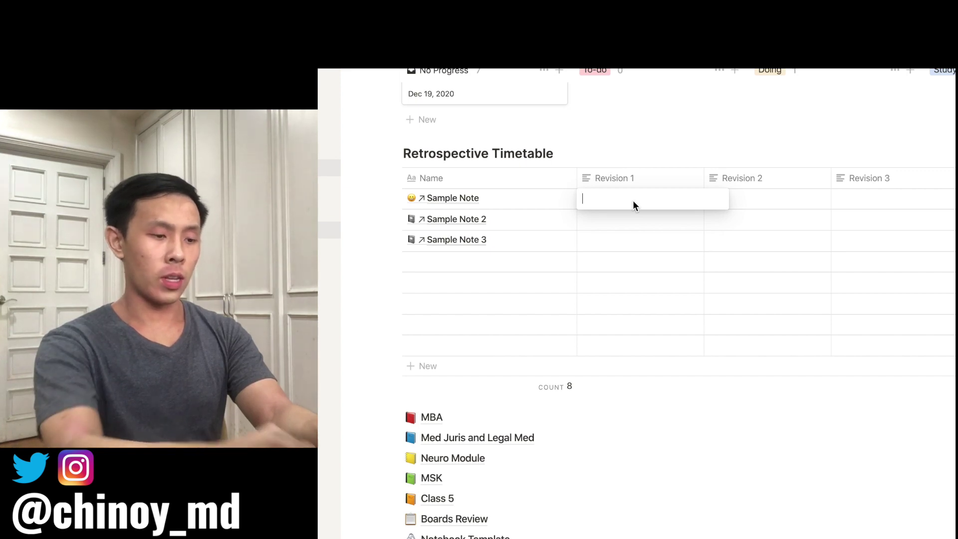
pyautogui.write('July 26 (')
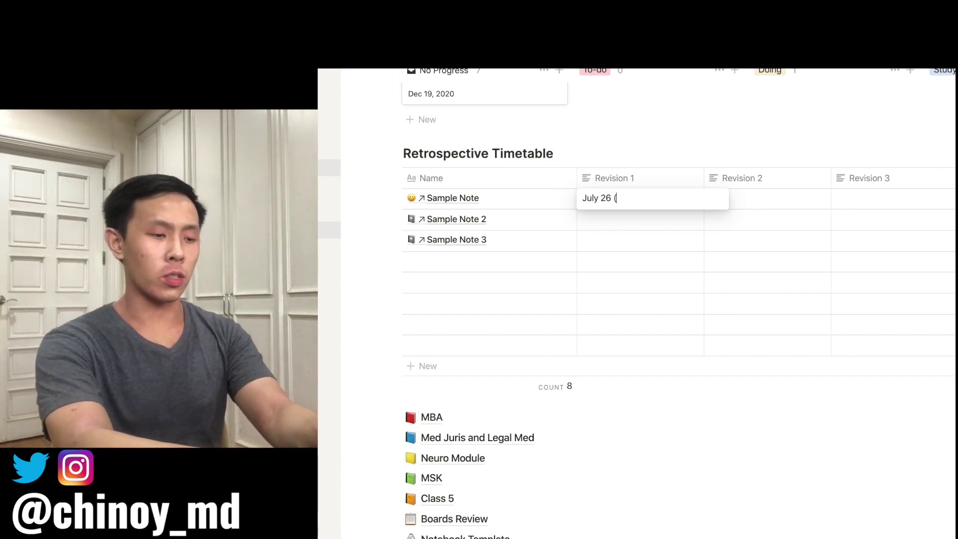
pyautogui.write(')')
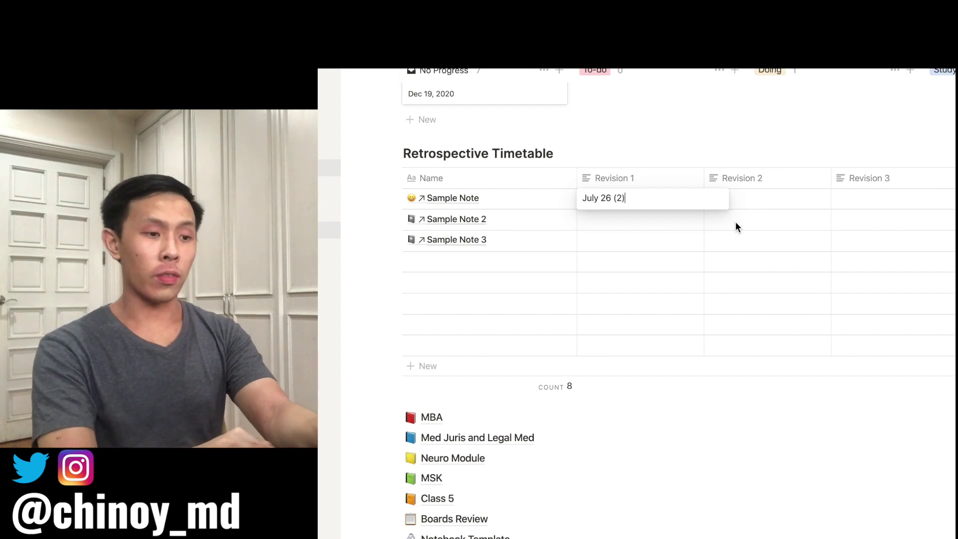
pyautogui.press('Return')
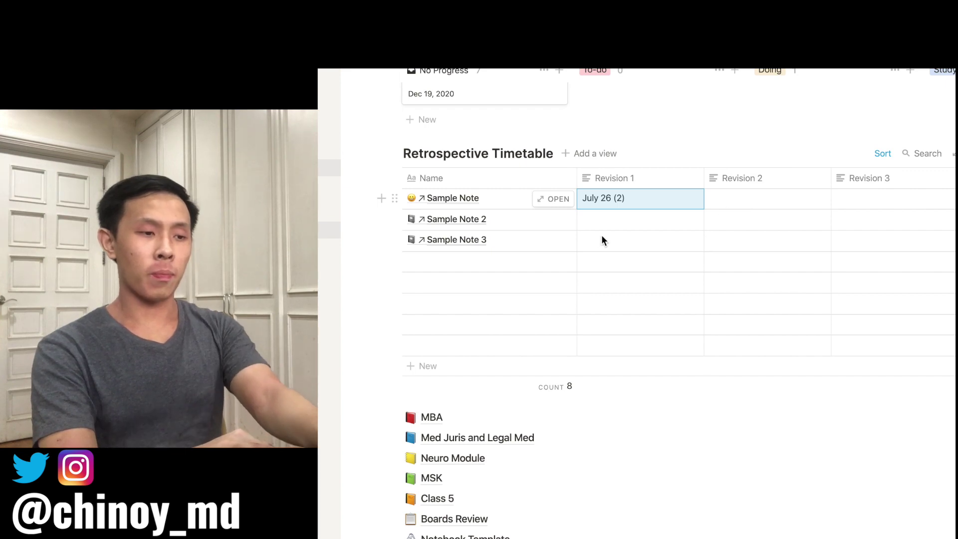
# Step: Enter "July 28 (4)" as Revision 2 for Sample Note
pyautogui.click(722, 196)
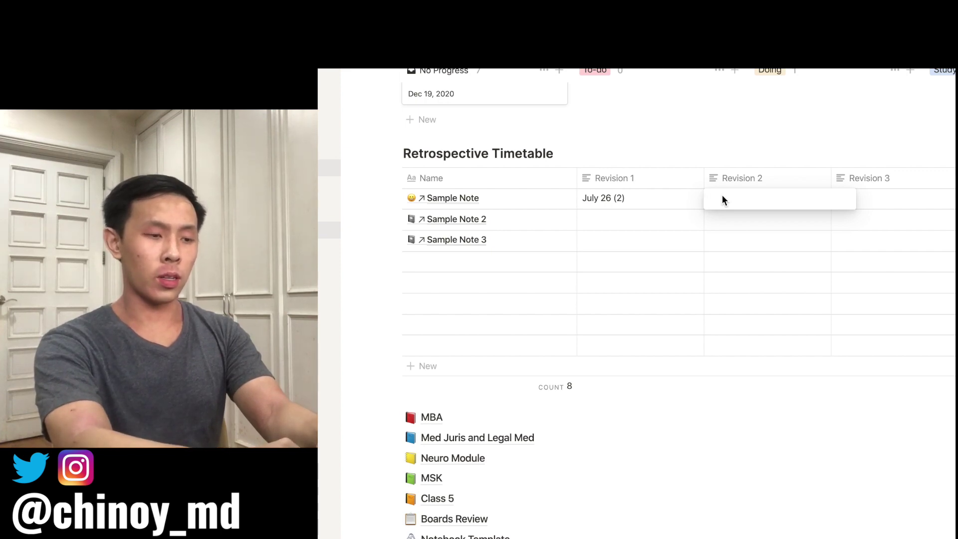
pyautogui.write('July ')
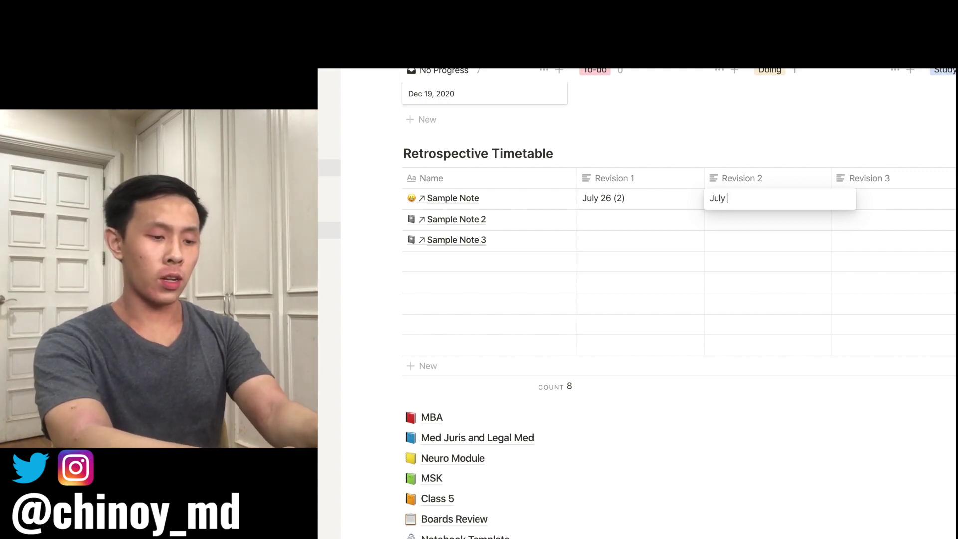
pyautogui.write('28 (4)')
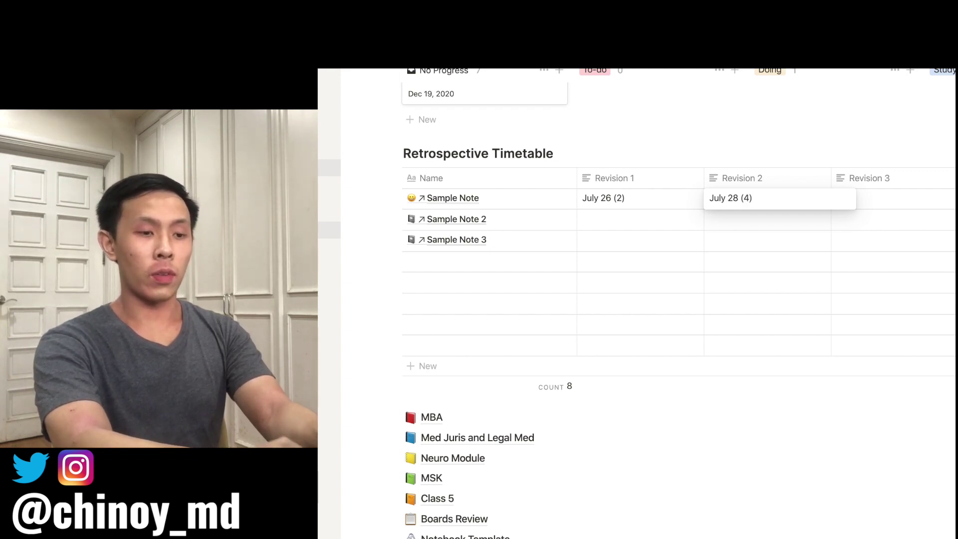
pyautogui.press('Escape')
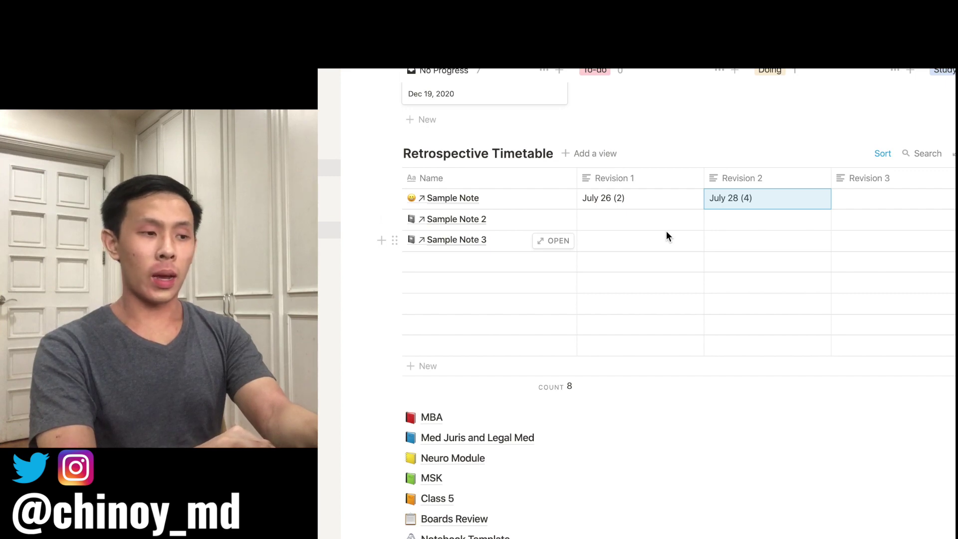
# Step: Enter "July 25 (3)" as Revision 1 for Sample Note 2
pyautogui.click(605, 218)
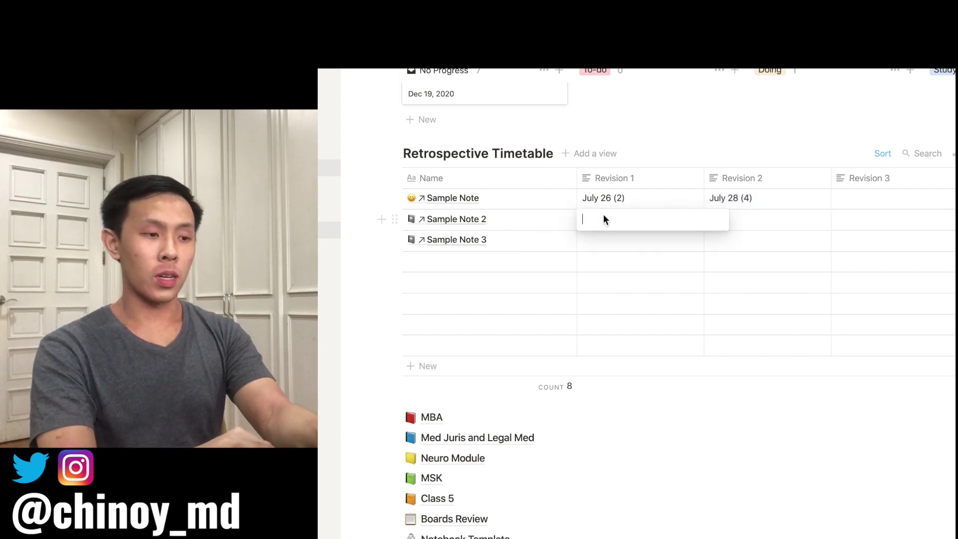
pyautogui.write('J')
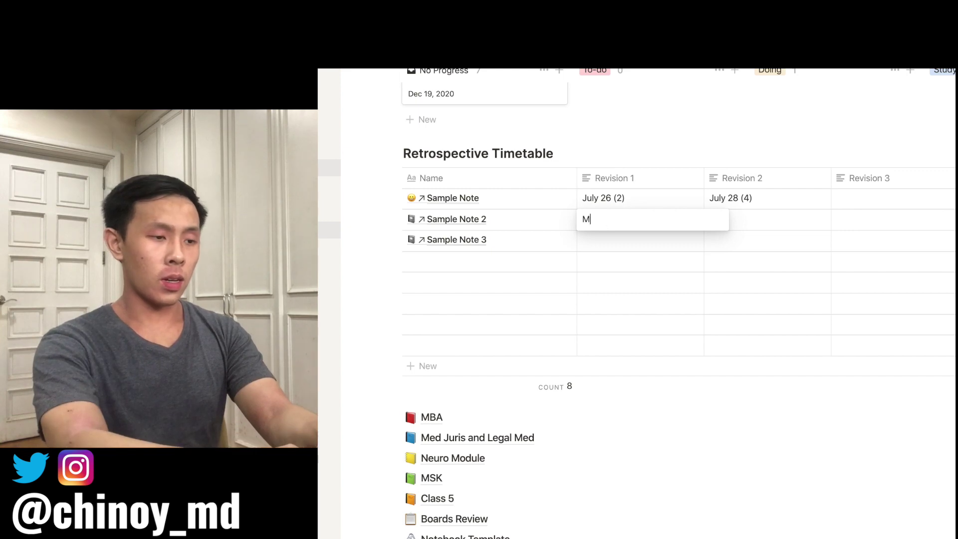
pyautogui.write('uly 25)')
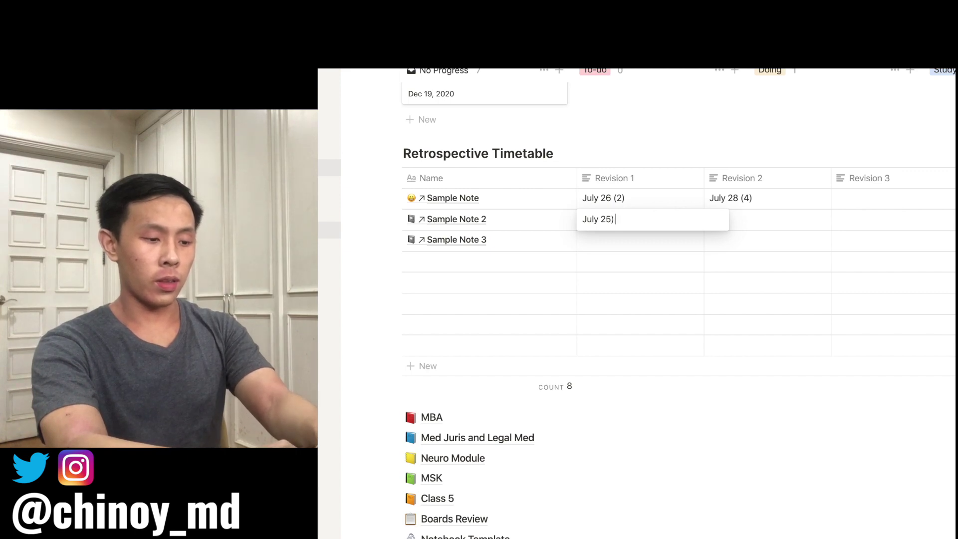
pyautogui.write(' 3')
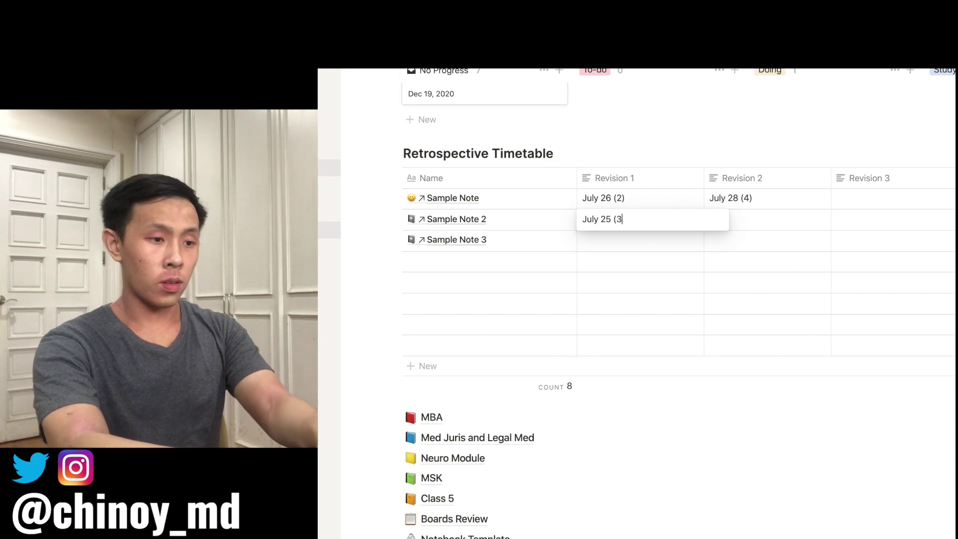
pyautogui.press('Escape')
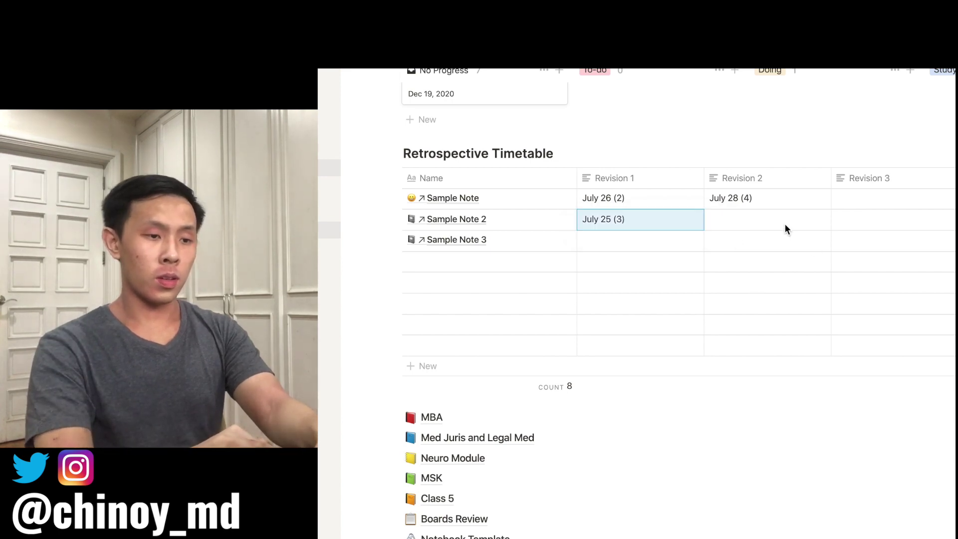
# Step: Enter "July 24 (5)" as Revision 1 for Sample Note 3, leaving its Revision 2 empty
pyautogui.click(644, 241)
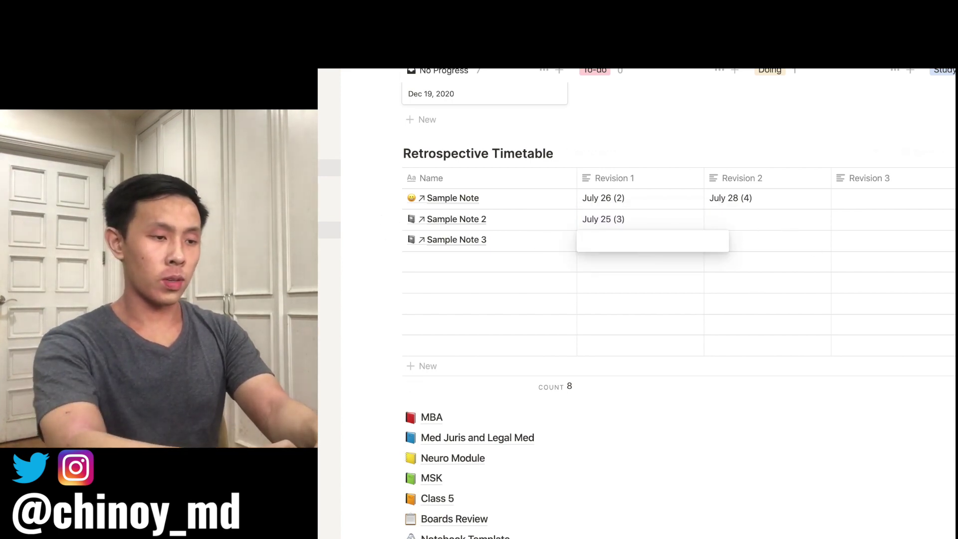
pyautogui.write('Jul')
pyautogui.write('ly')
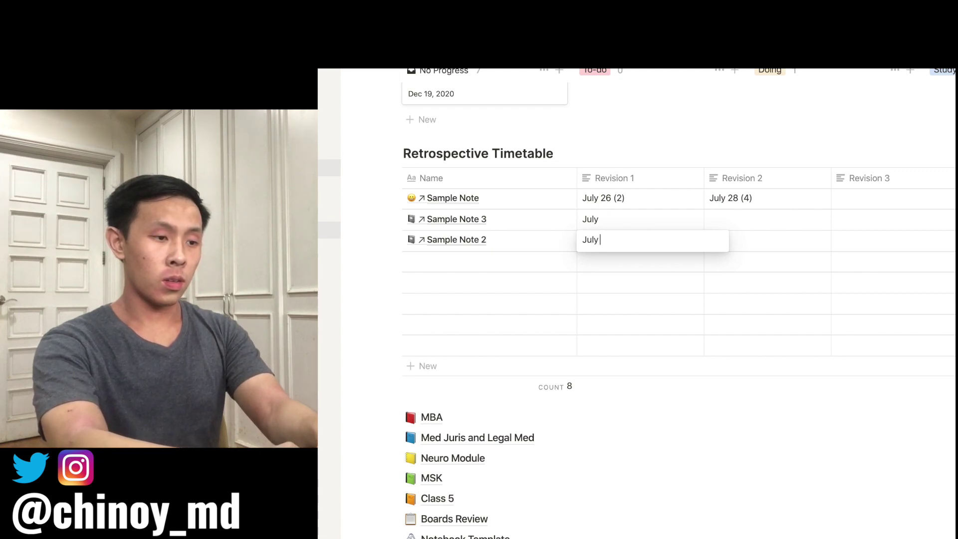
pyautogui.write(' 4')
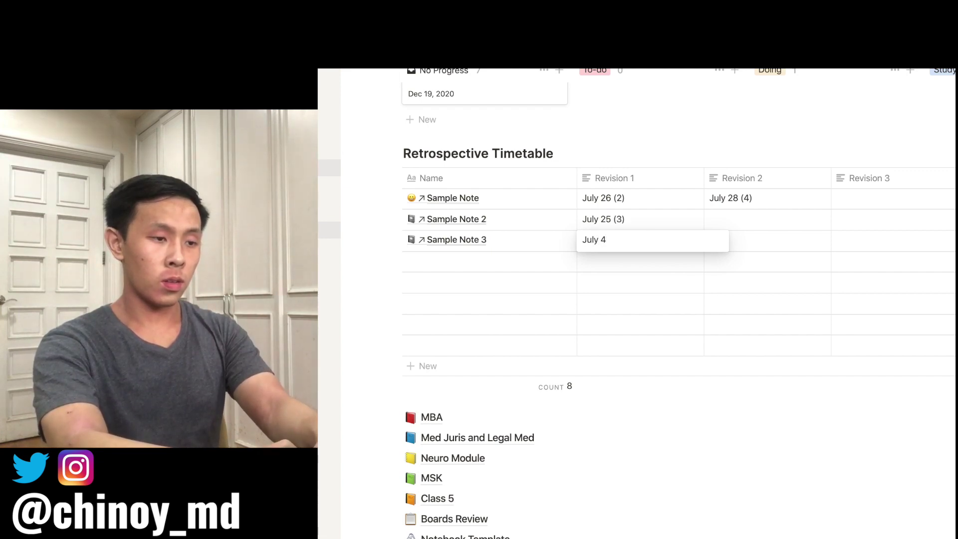
pyautogui.press('BackSpace')
pyautogui.write('24 (')
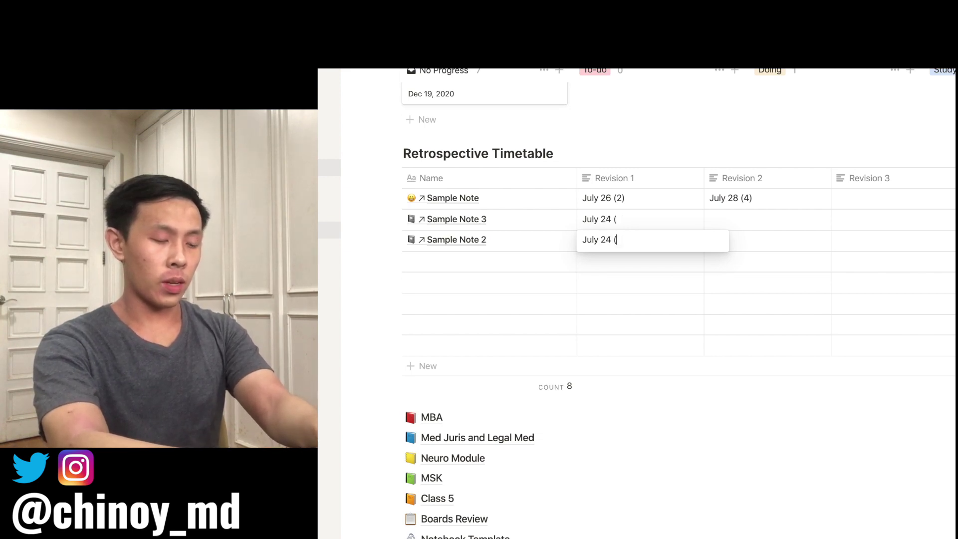
pyautogui.write('5)')
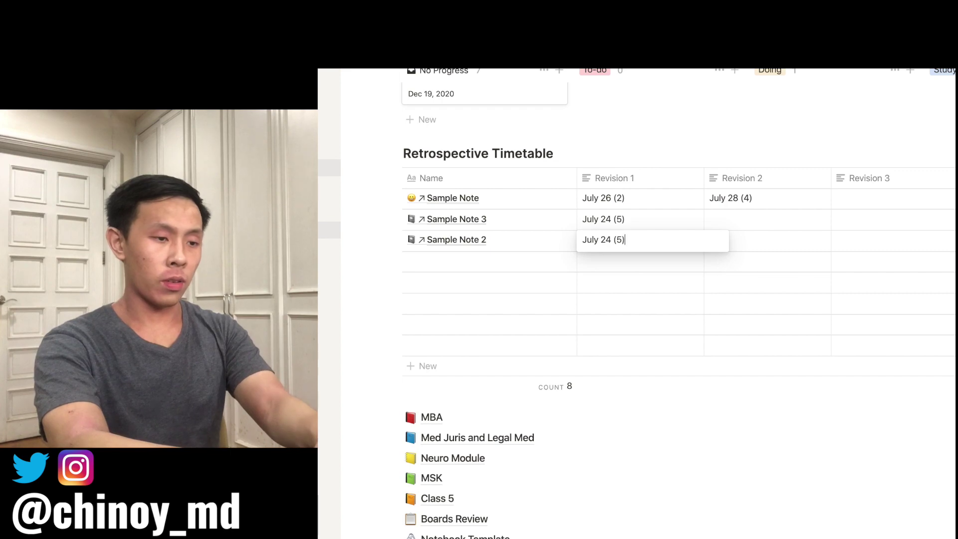
pyautogui.press('Return')
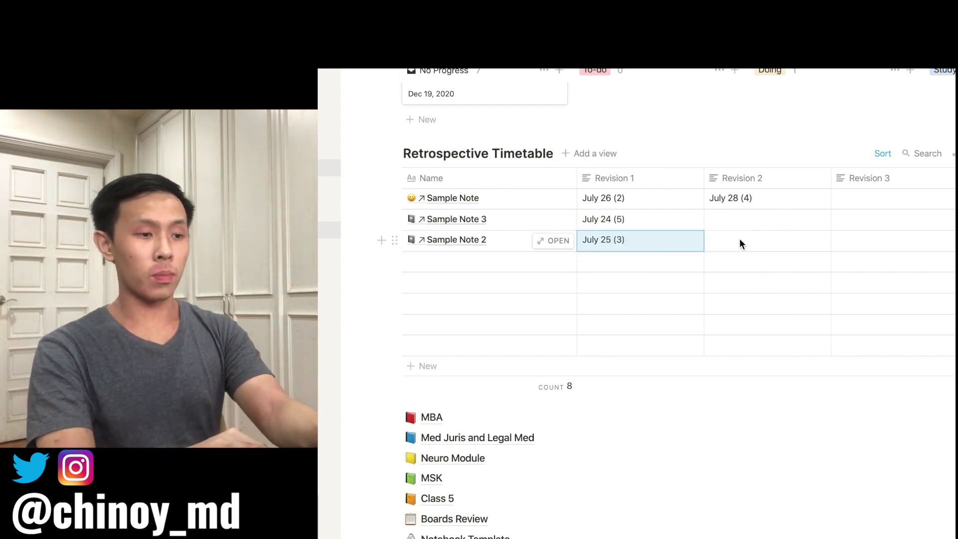
pyautogui.click(740, 226)
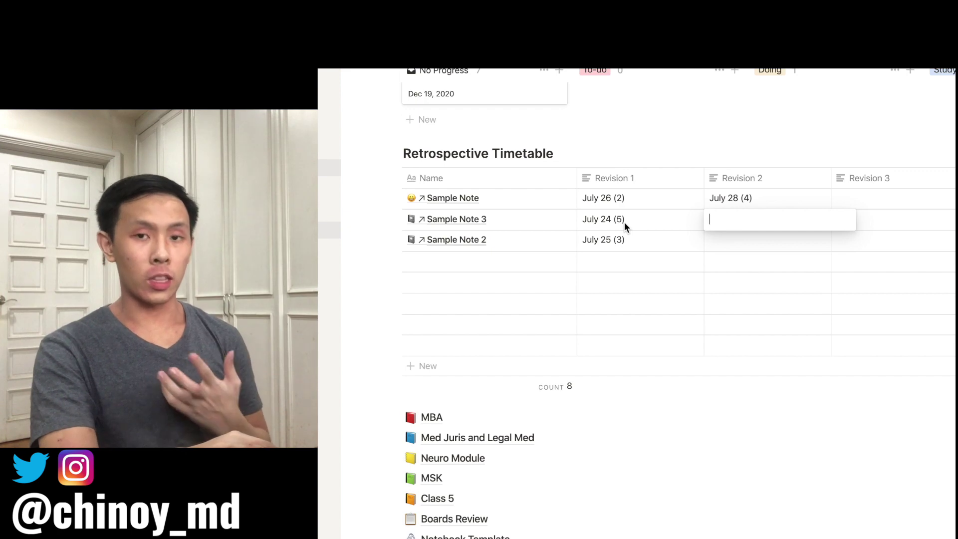
pyautogui.press('Return')
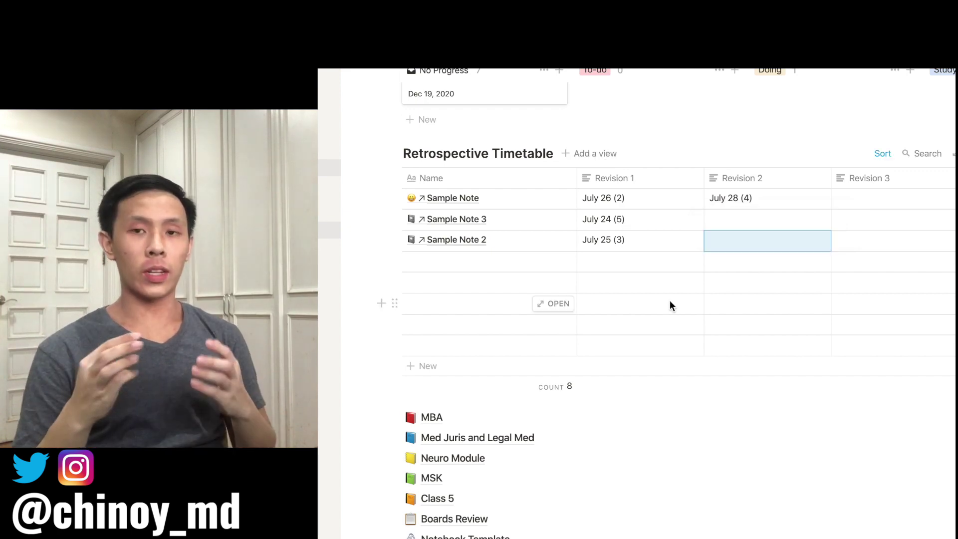